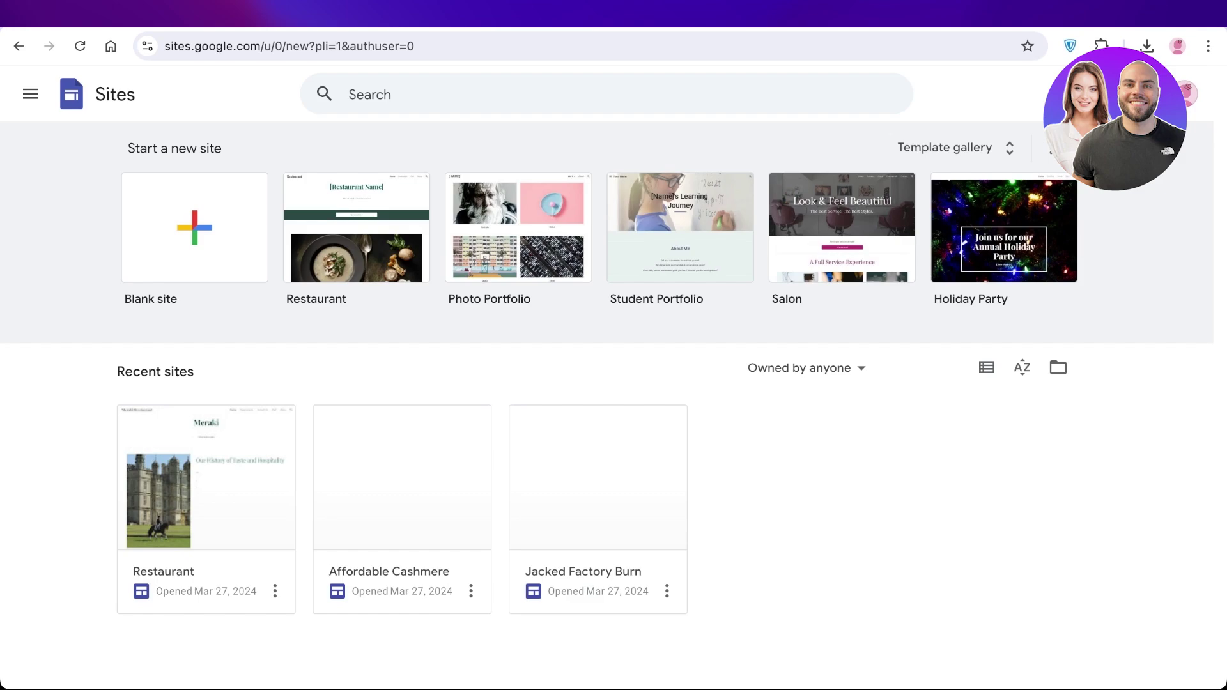
Step: Browse the template gallery's personal, work, small business and education templates, and return to the Sites start page
click(946, 148)
scroll(639, 409, down, 5)
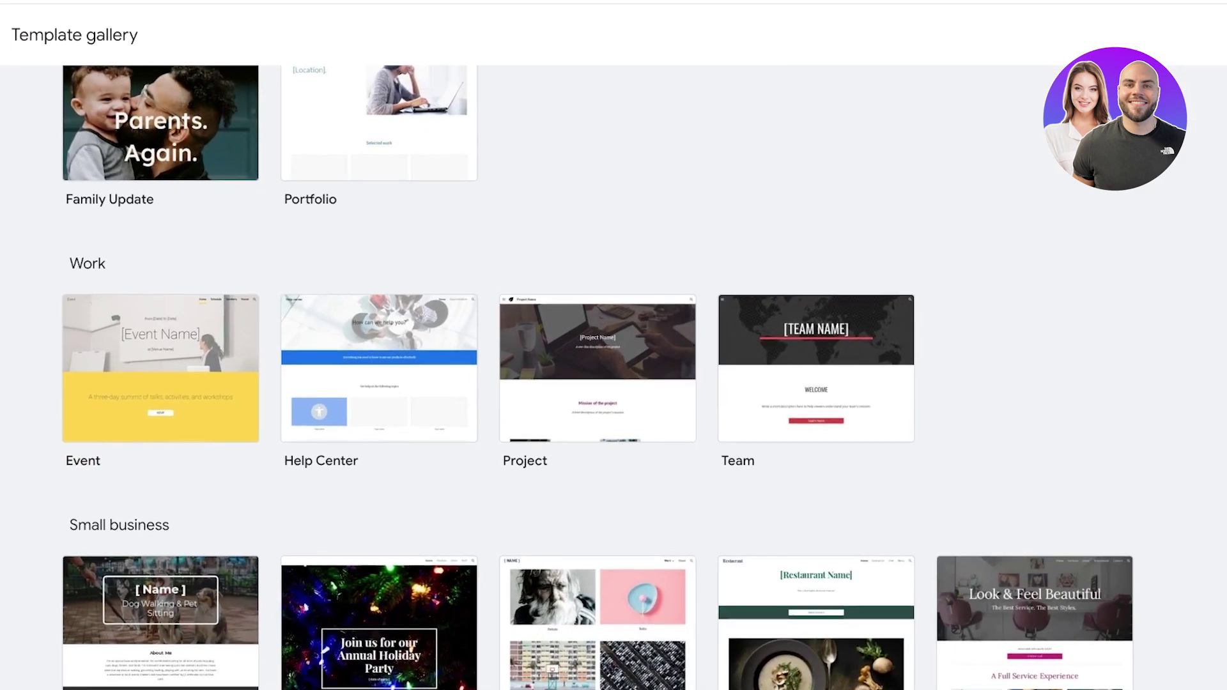
scroll(597, 377, down, 2)
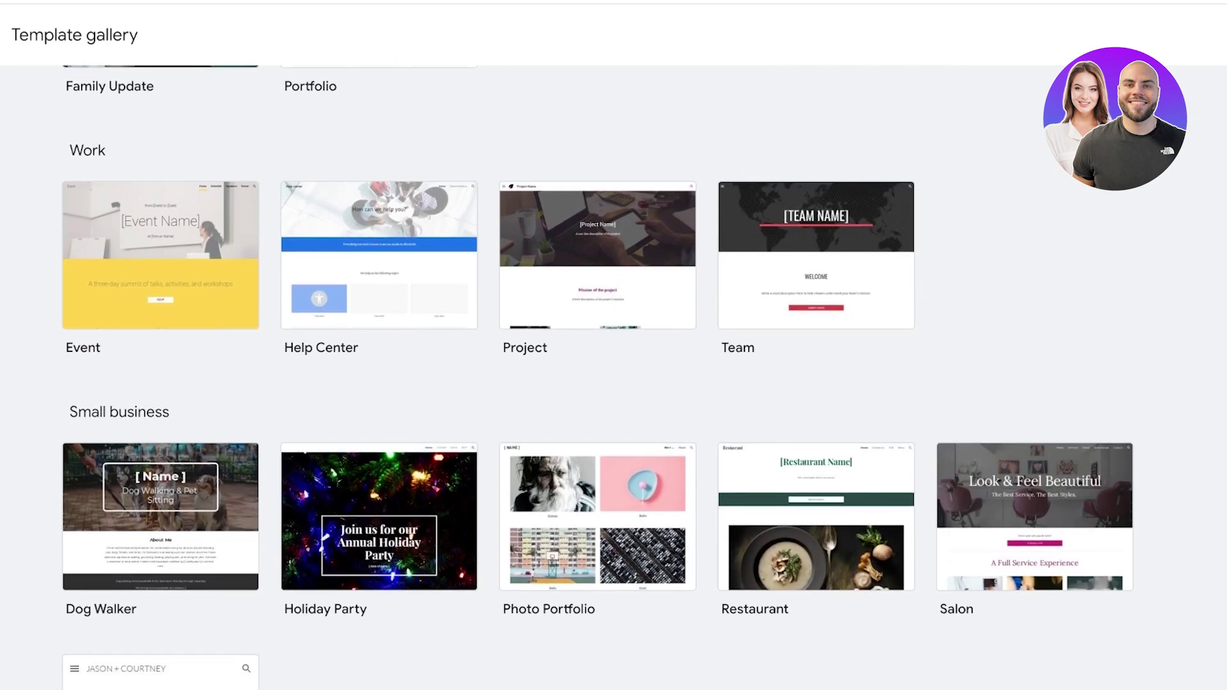
scroll(597, 377, down, 3)
scroll(597, 378, down, 4)
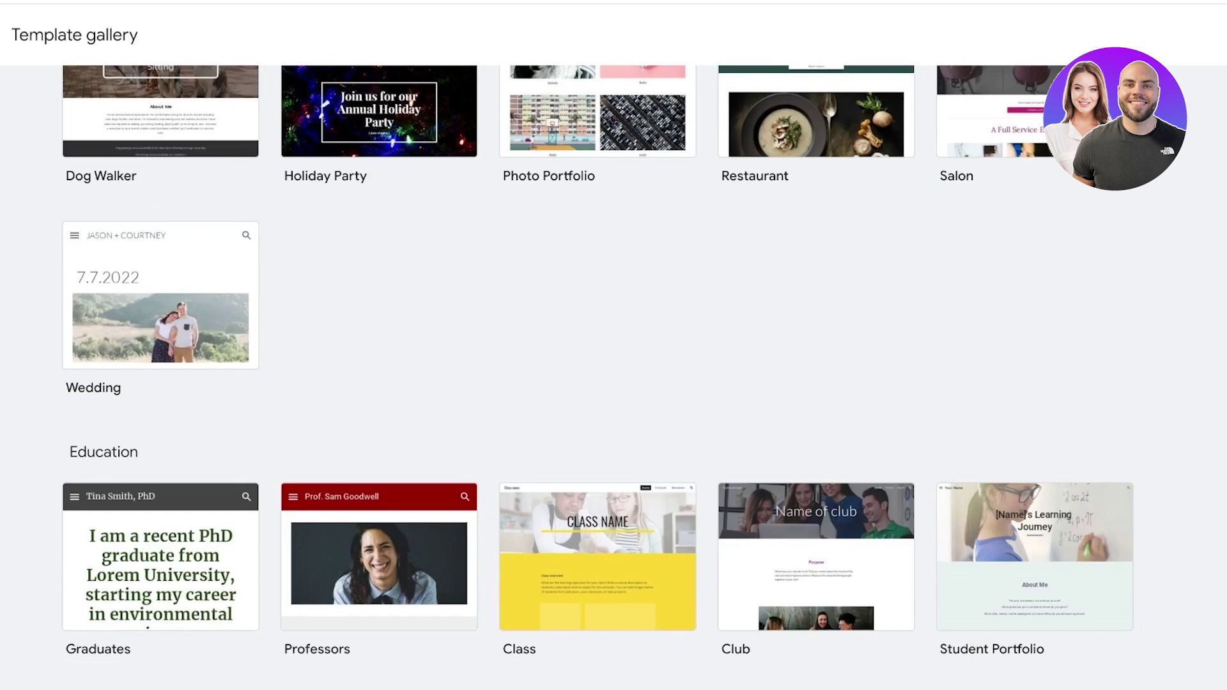
scroll(598, 377, up, 15)
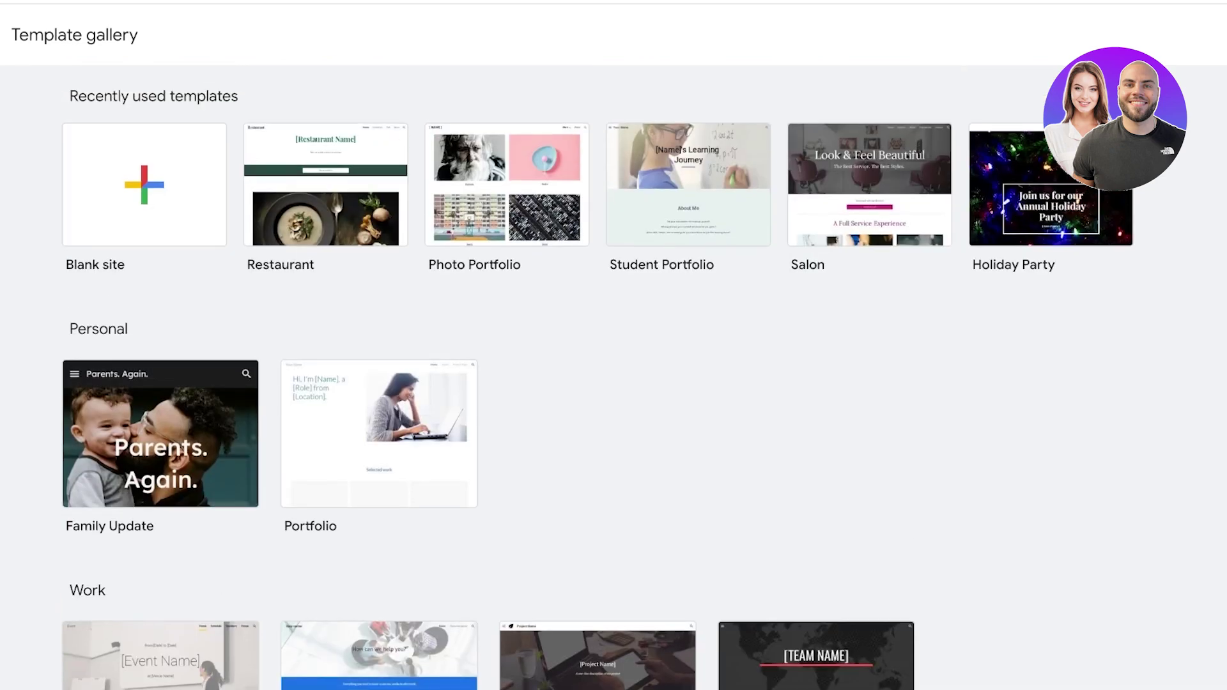
key(alt+Left)
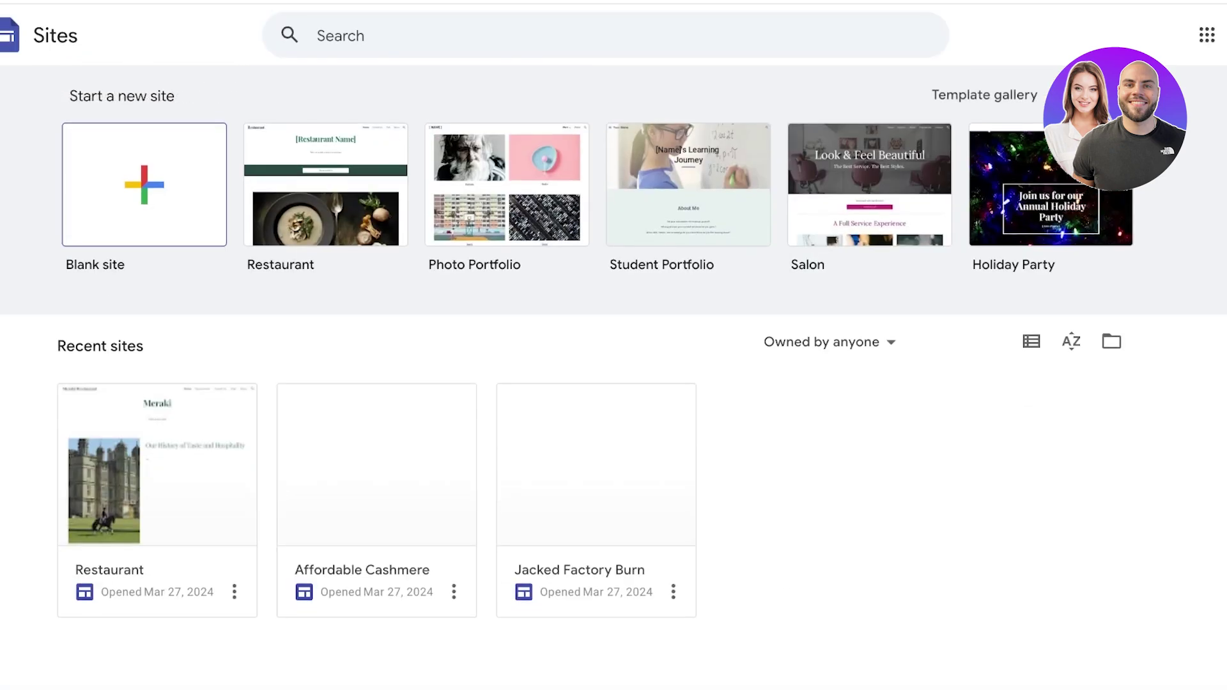
Step: Start a blank site and enter "Lilys Fashion Blog" as the site name
click(622, 356)
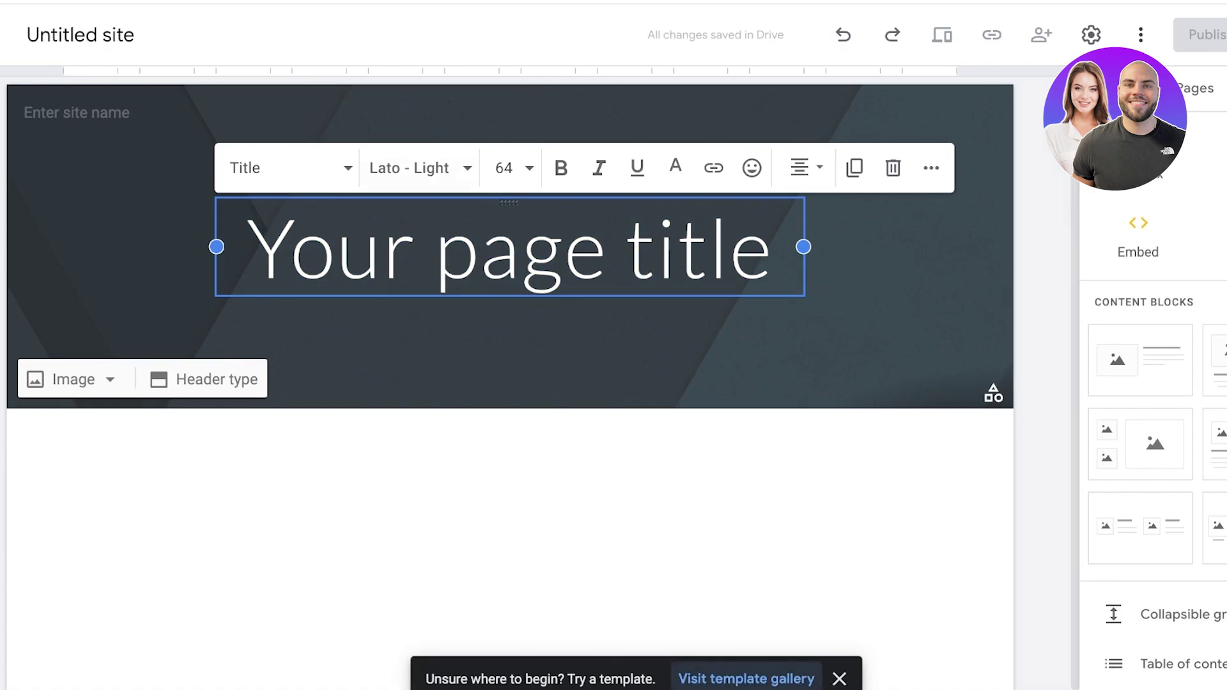
click(77, 113)
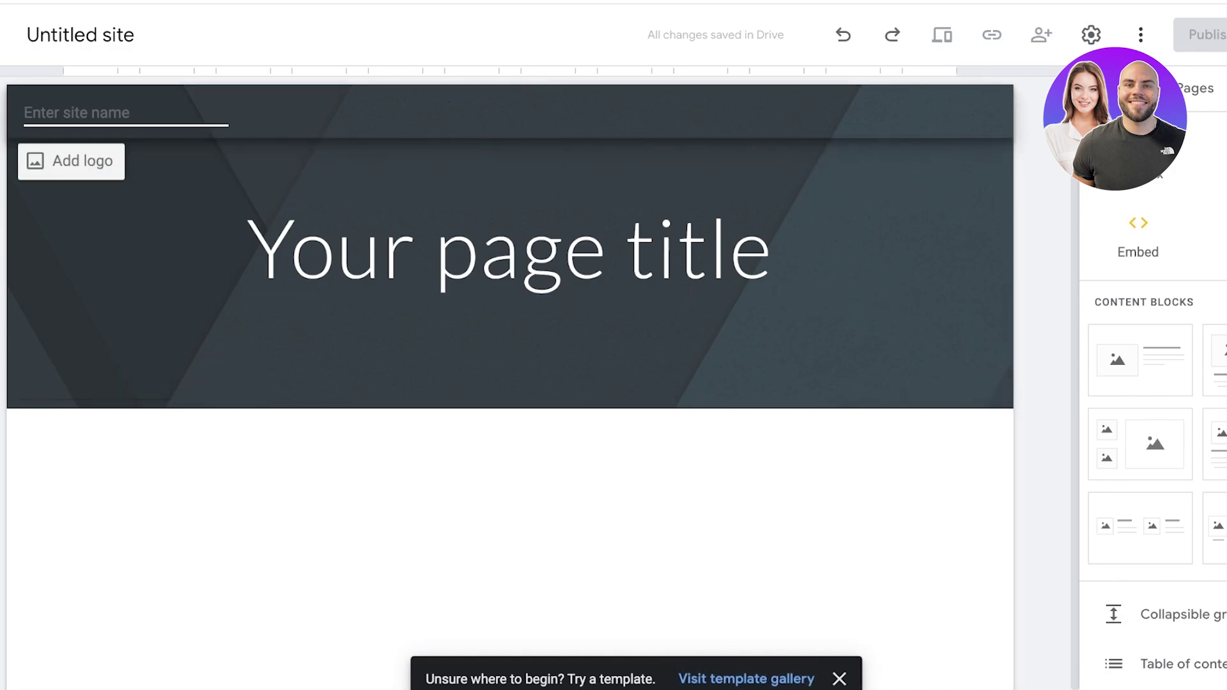
text(Lilys)
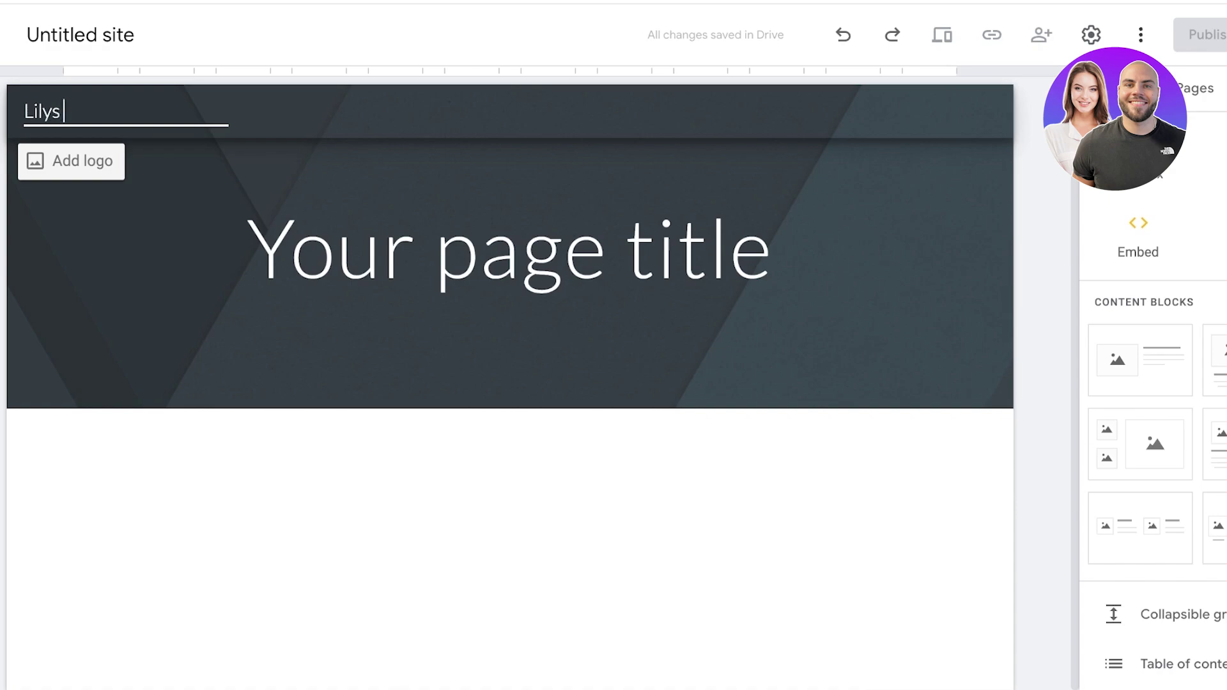
text( Fashion Blog)
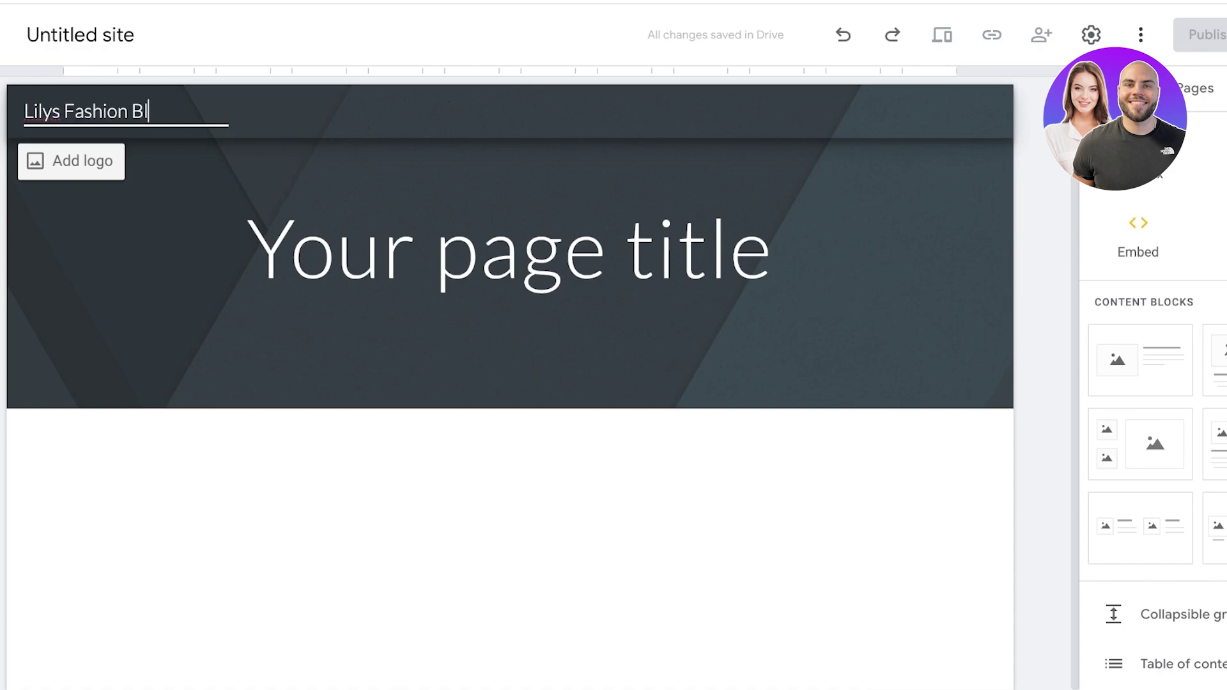
Step: Remove "Your" from the page title and change the header type to Large banner
click(293, 249)
double_click(293, 249)
key(BackSpace)
key(ctrl+shift+Right)
key(ctrl+shift+Right)
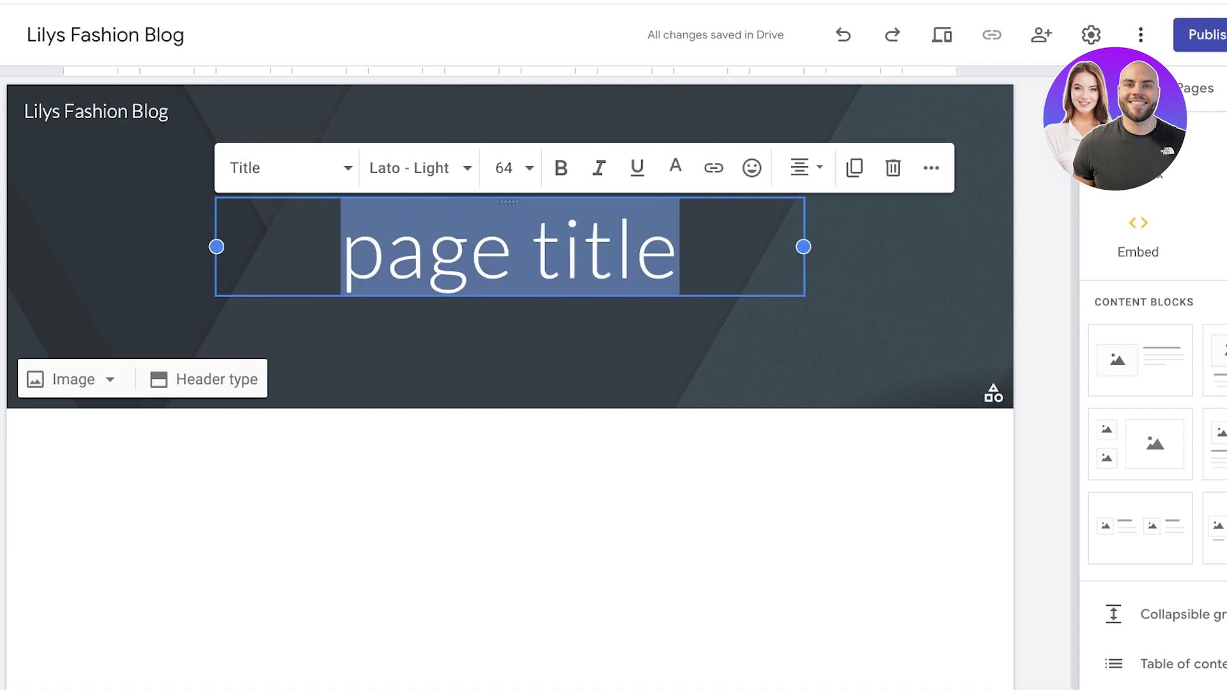
click(214, 380)
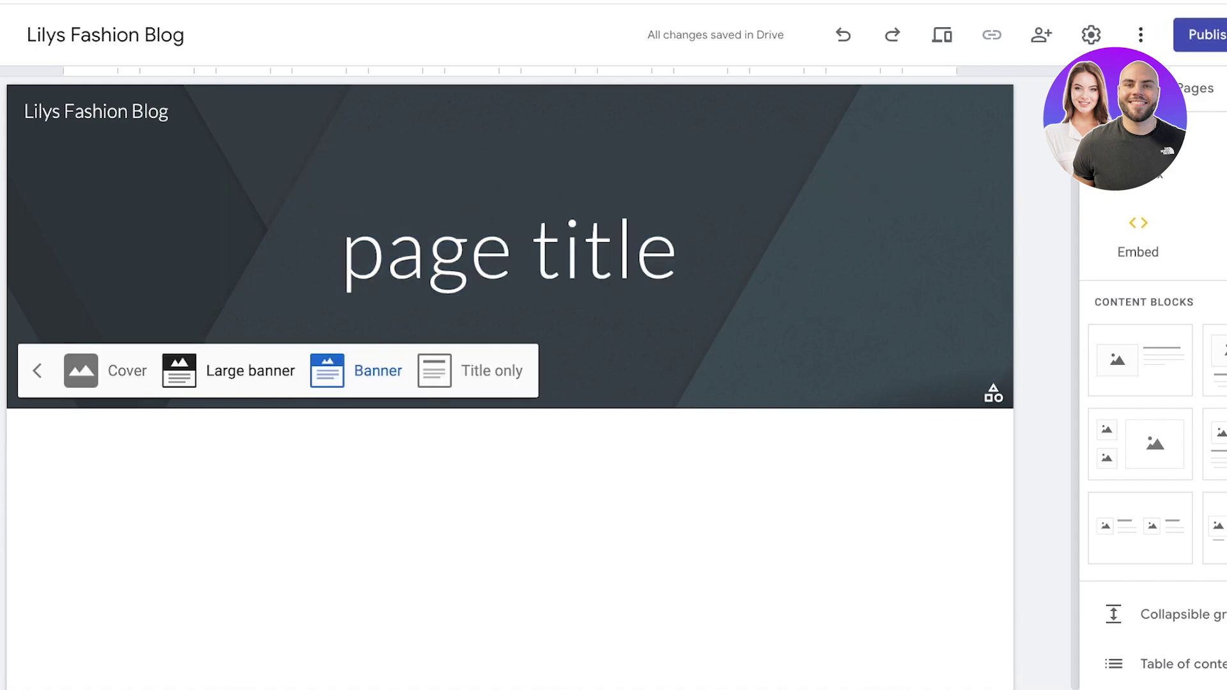
click(228, 371)
Step: Replace the page title with "Welcome to my world of fashion,style and much more!"
triple_click(524, 334)
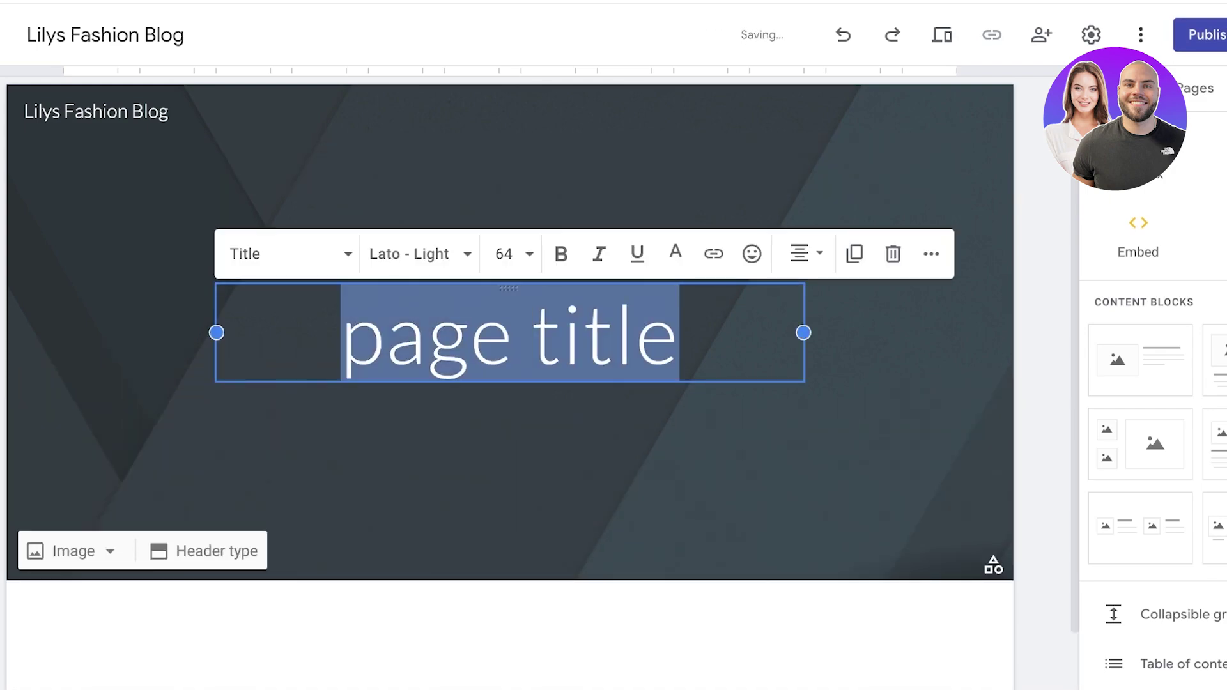
text(Welcome to )
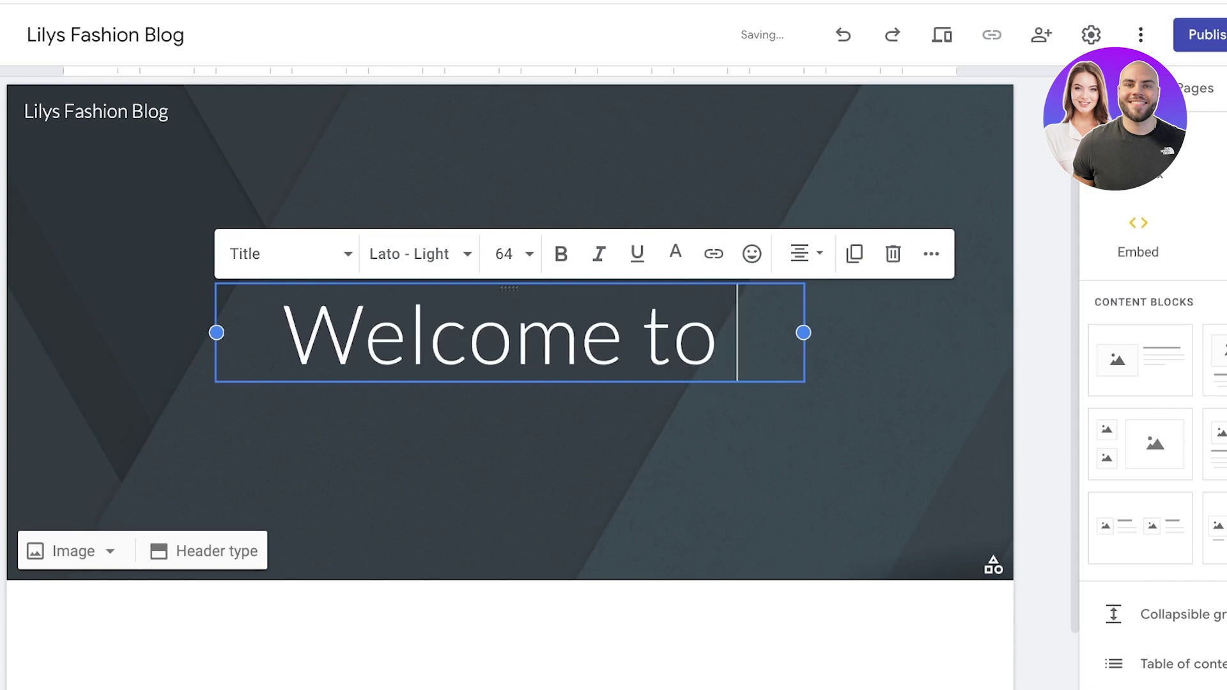
text(my world of )
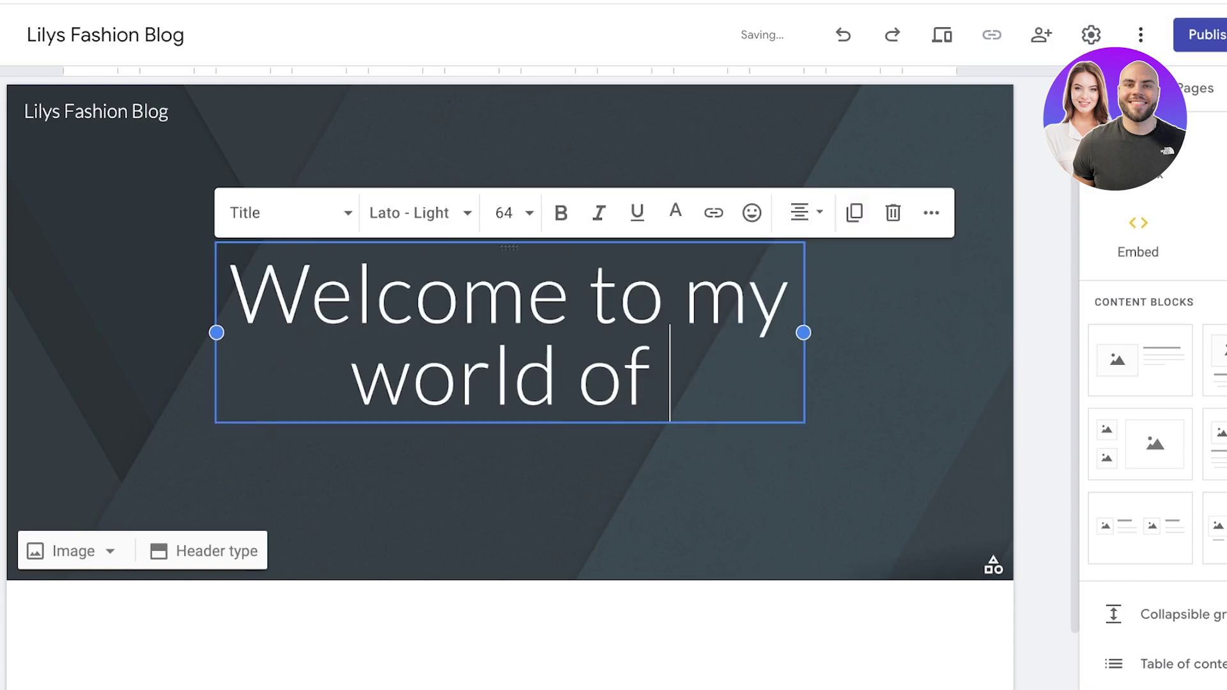
text(fashion,style )
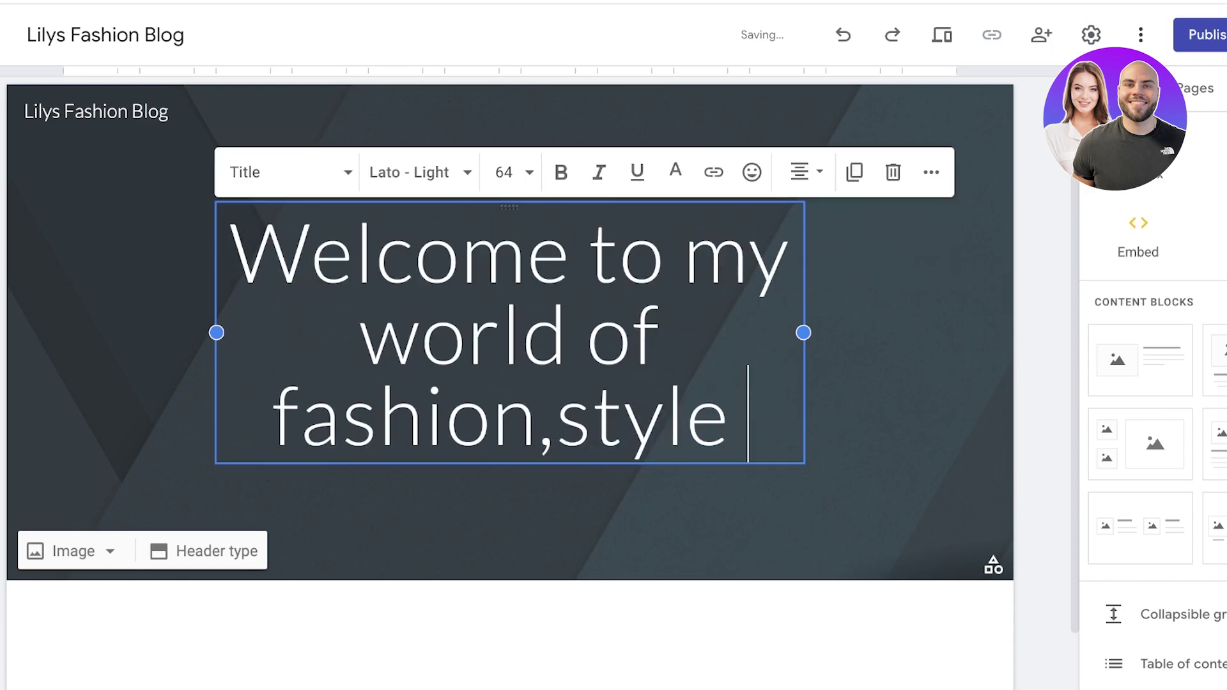
text(and much more)
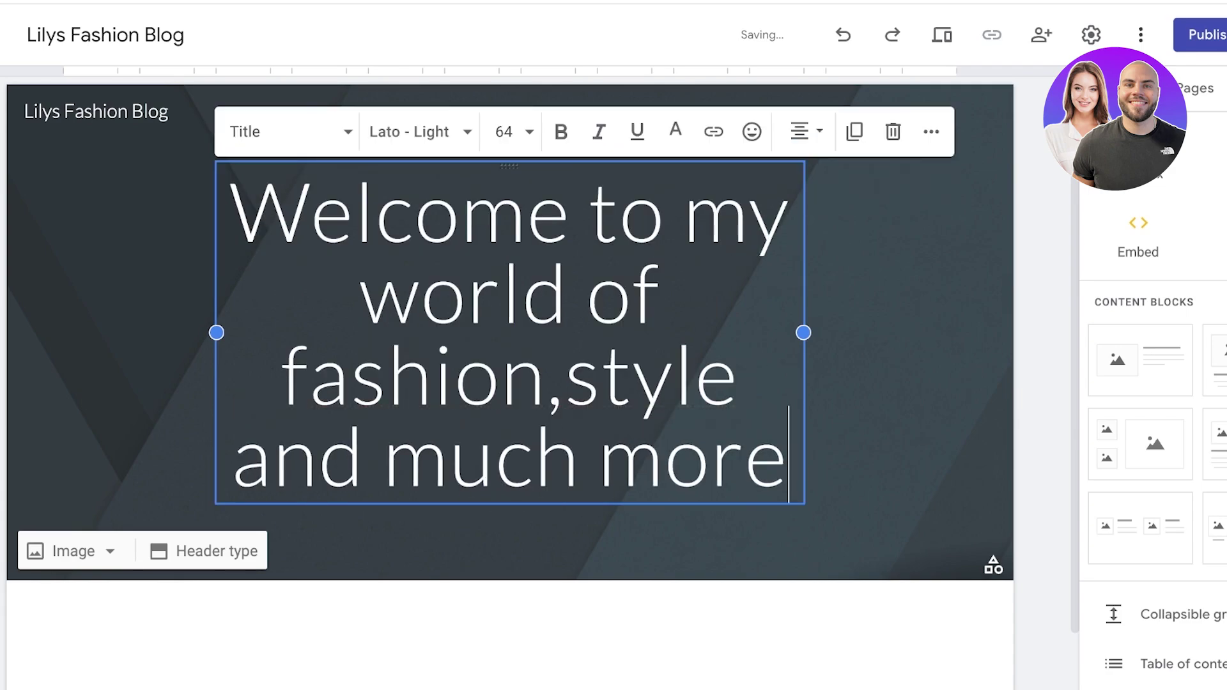
text(!)
Step: Try to reduce the page title's font size
click(511, 111)
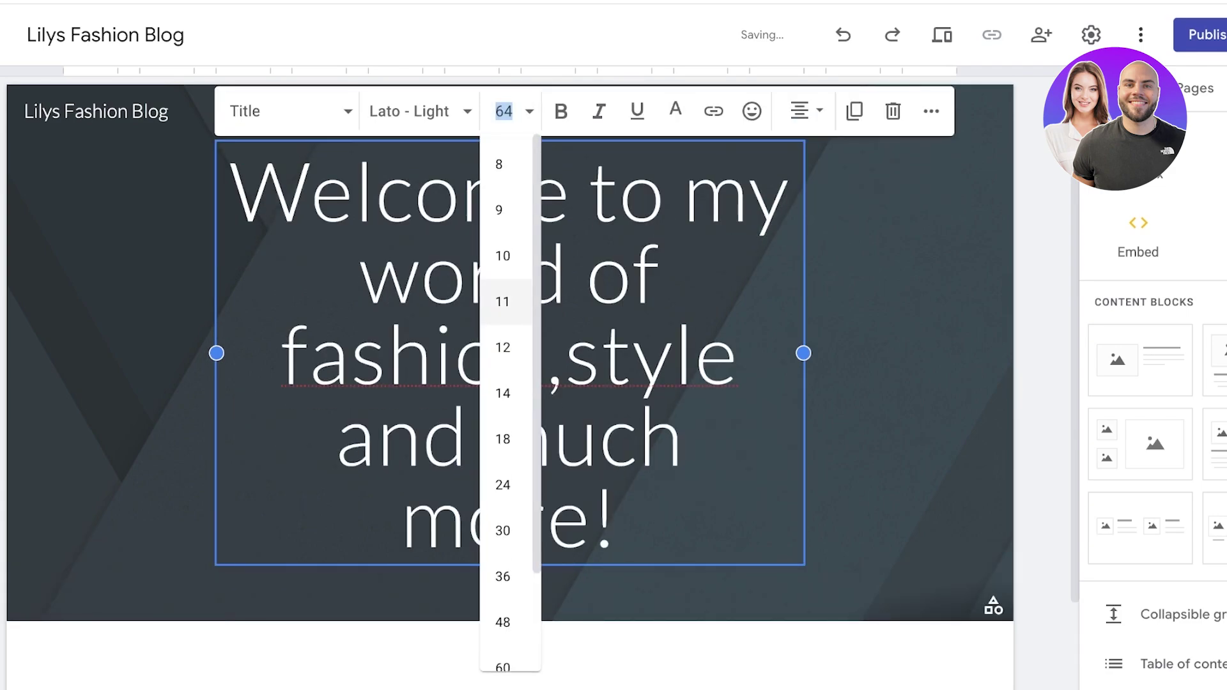
click(503, 348)
click(882, 300)
click(703, 275)
click(505, 111)
click(503, 348)
click(697, 353)
Step: Set the font size of the whole page title text to 30
drag(231, 192, 616, 537)
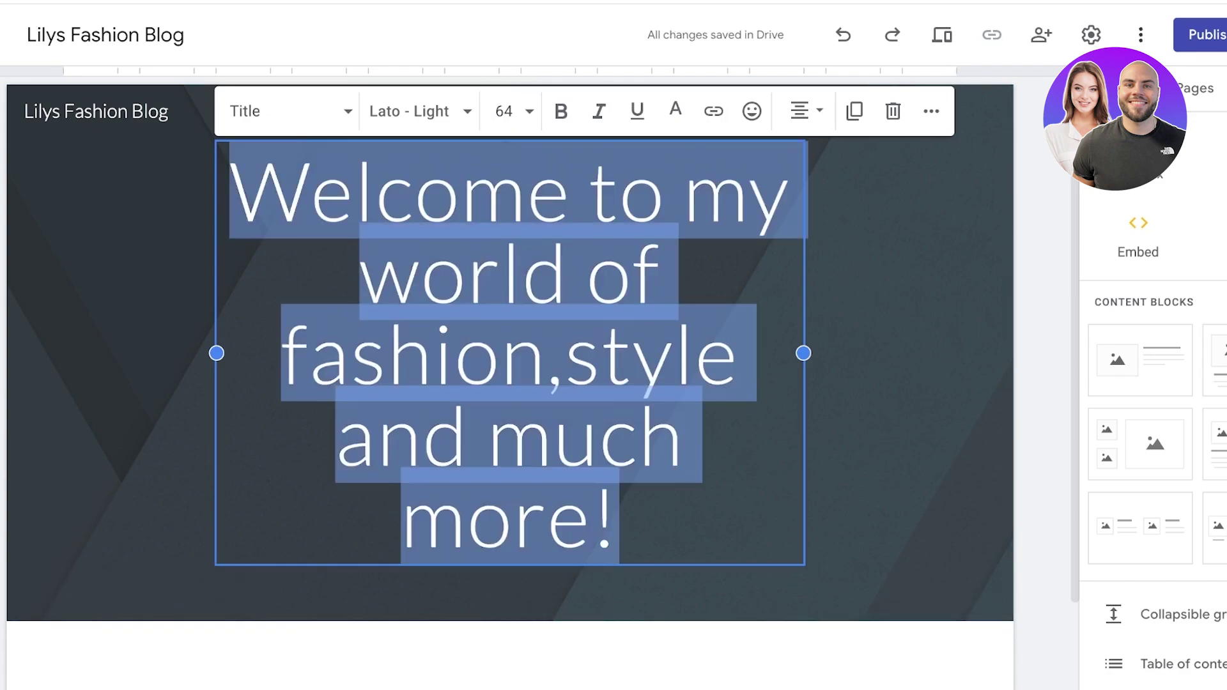
click(505, 111)
click(504, 411)
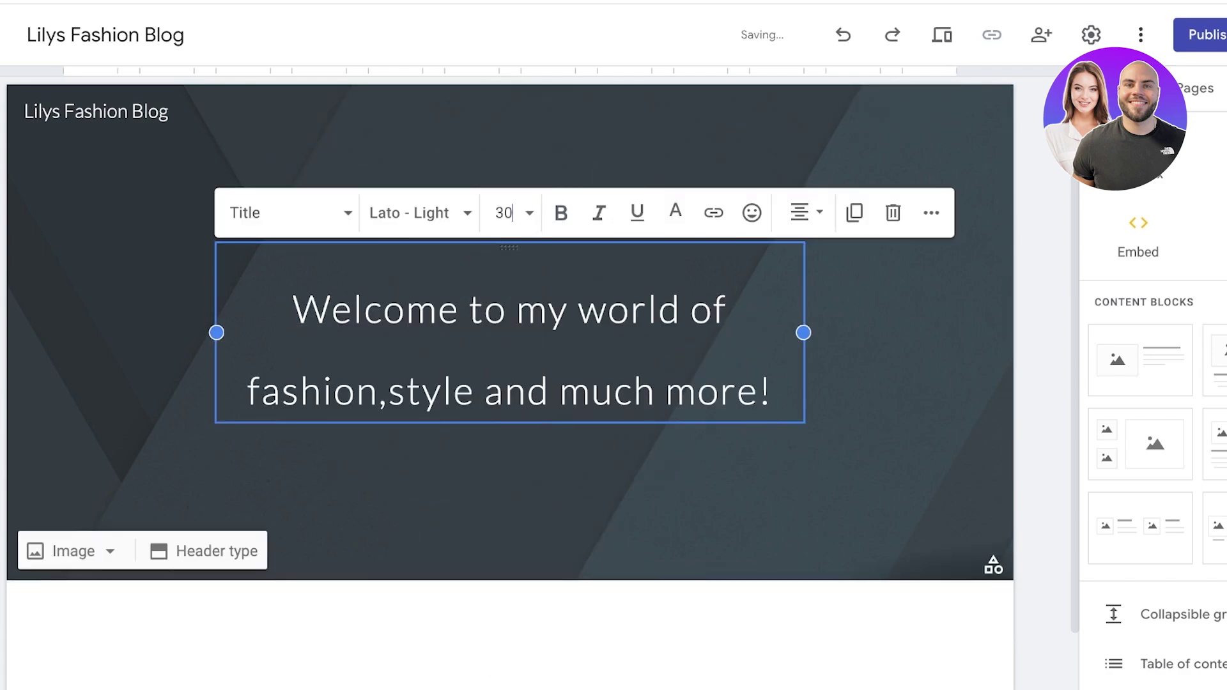
key(Escape)
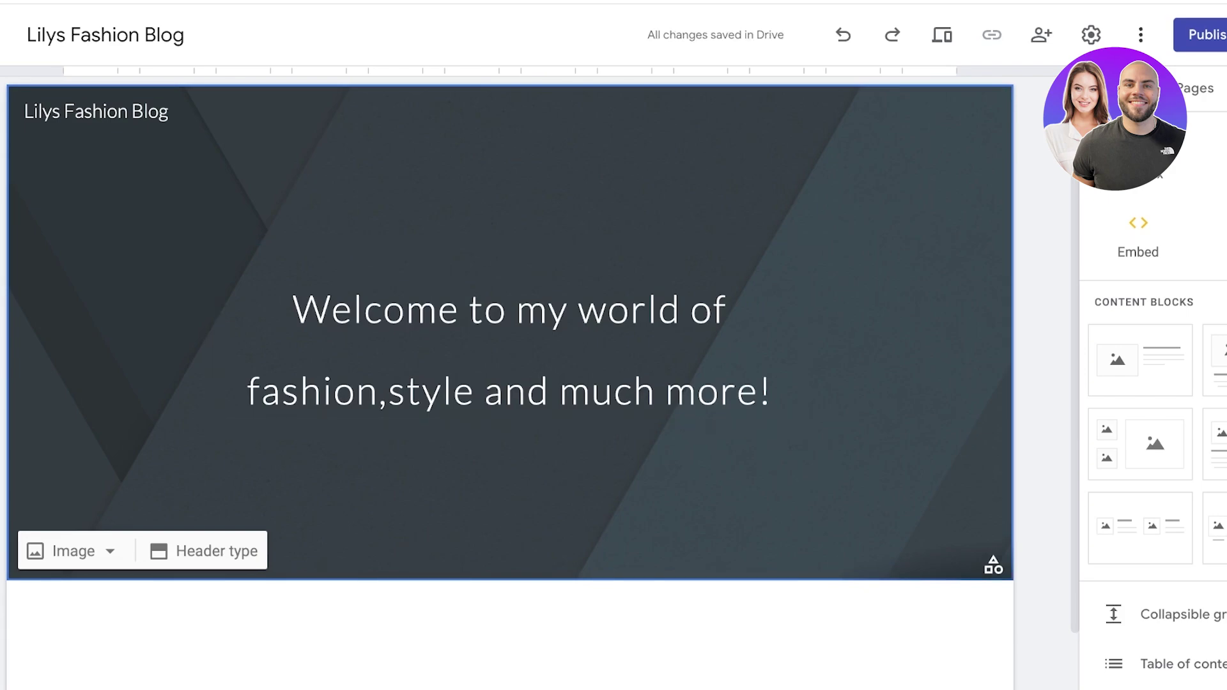
Step: Replace the header background with an existing picture of the e.l.f. Monochromatic Multi-Stick products
click(113, 551)
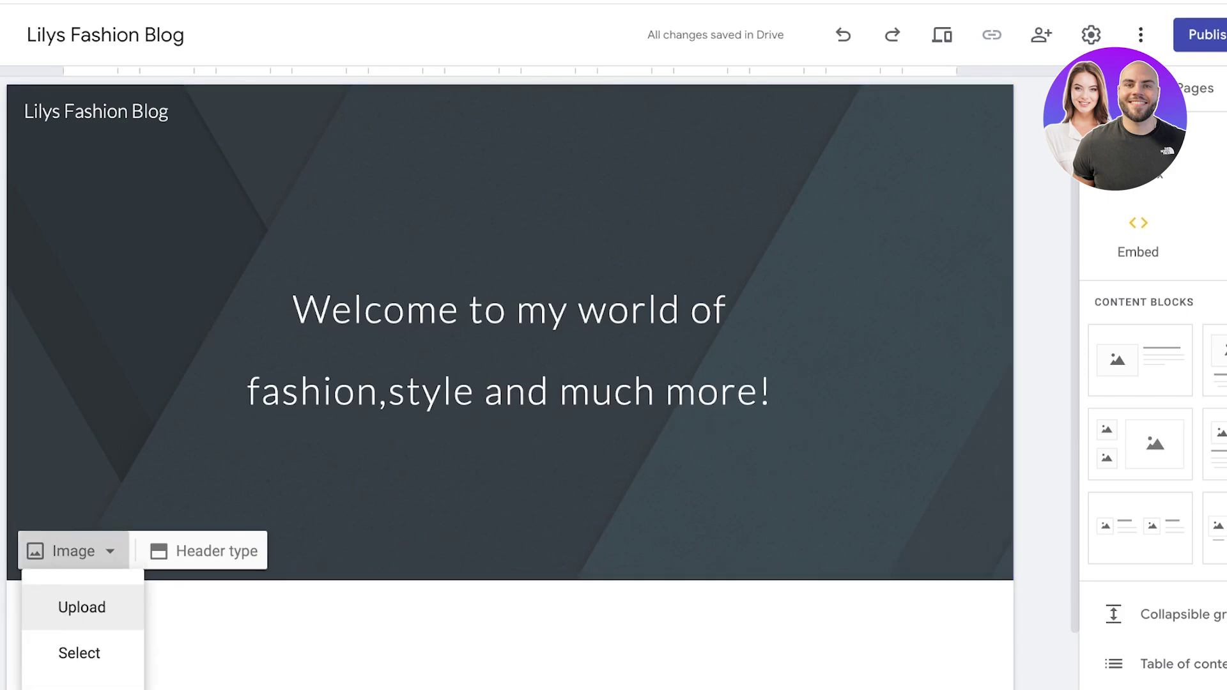
click(81, 653)
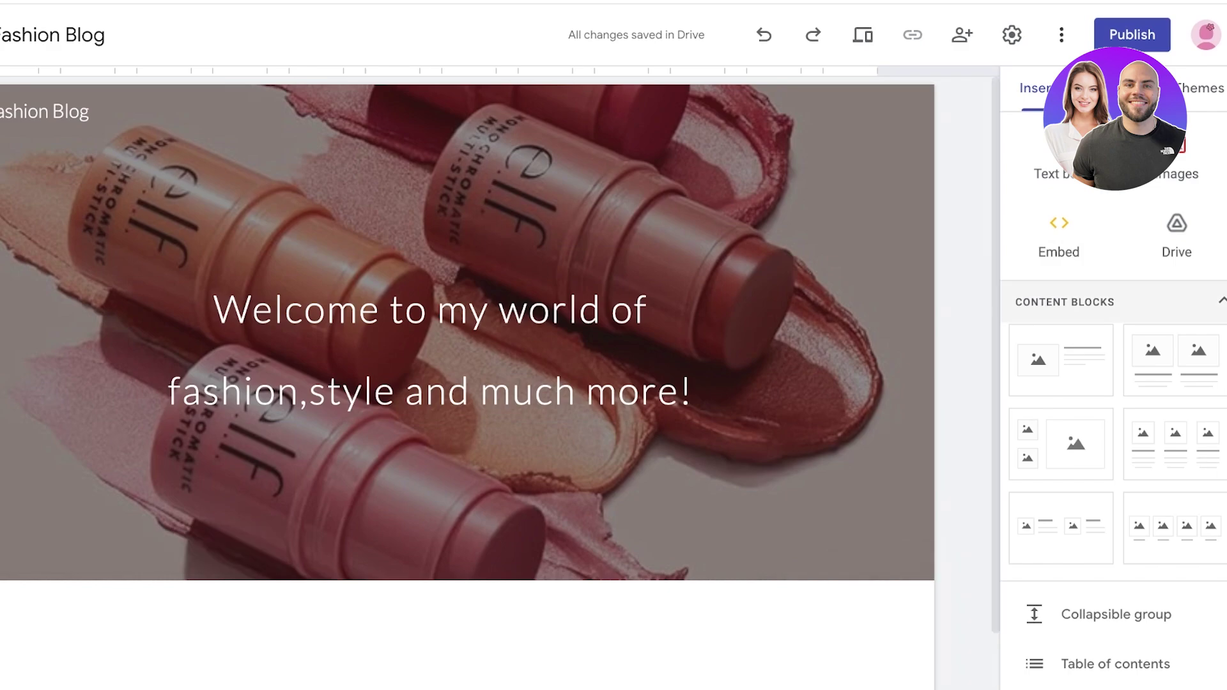
click(38, 111)
key(Escape)
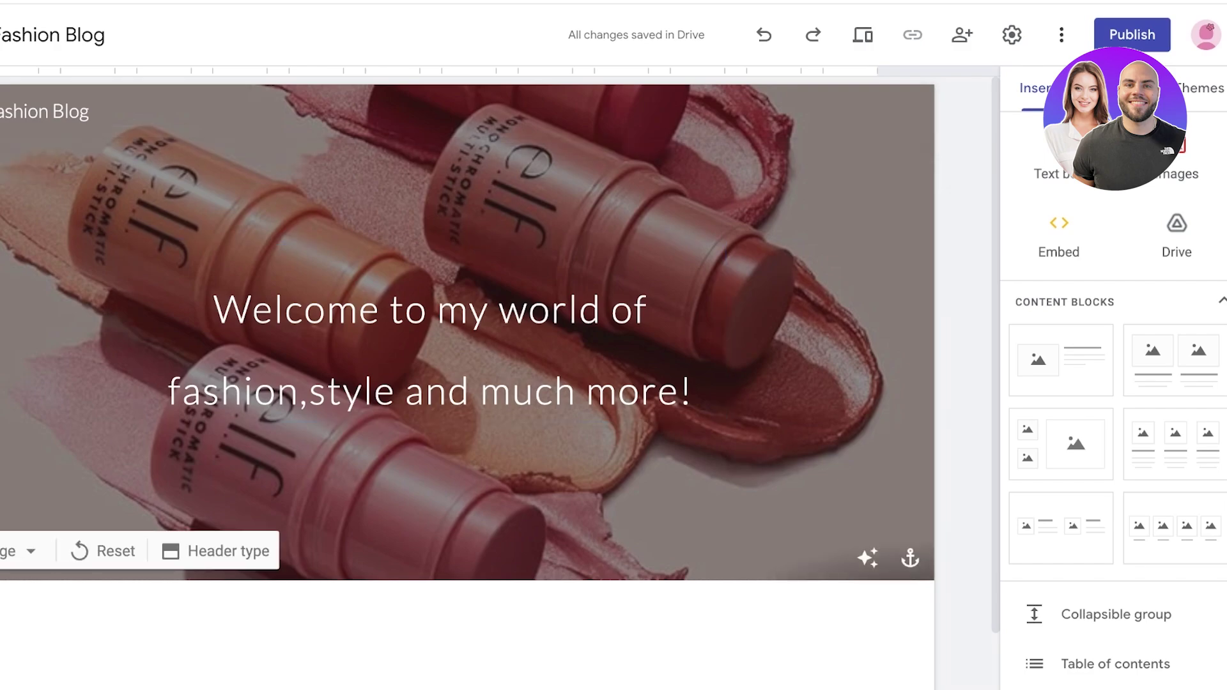
scroll(467, 320, down, 2)
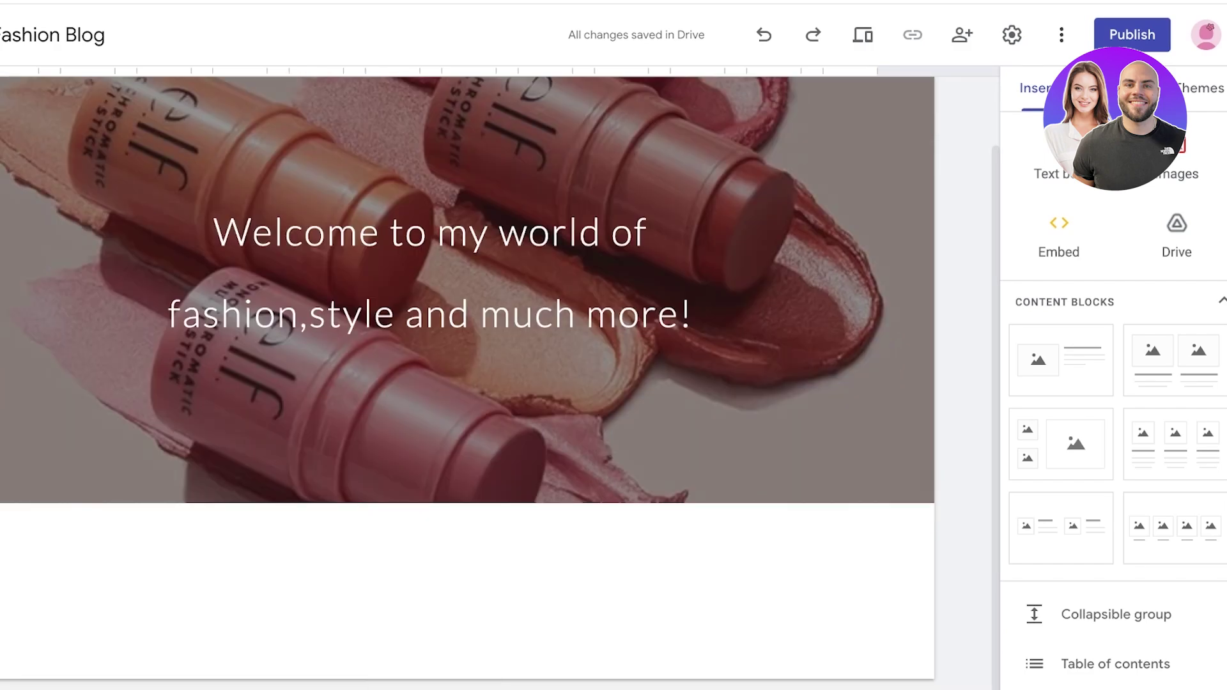
click(1117, 88)
click(1041, 88)
click(1116, 88)
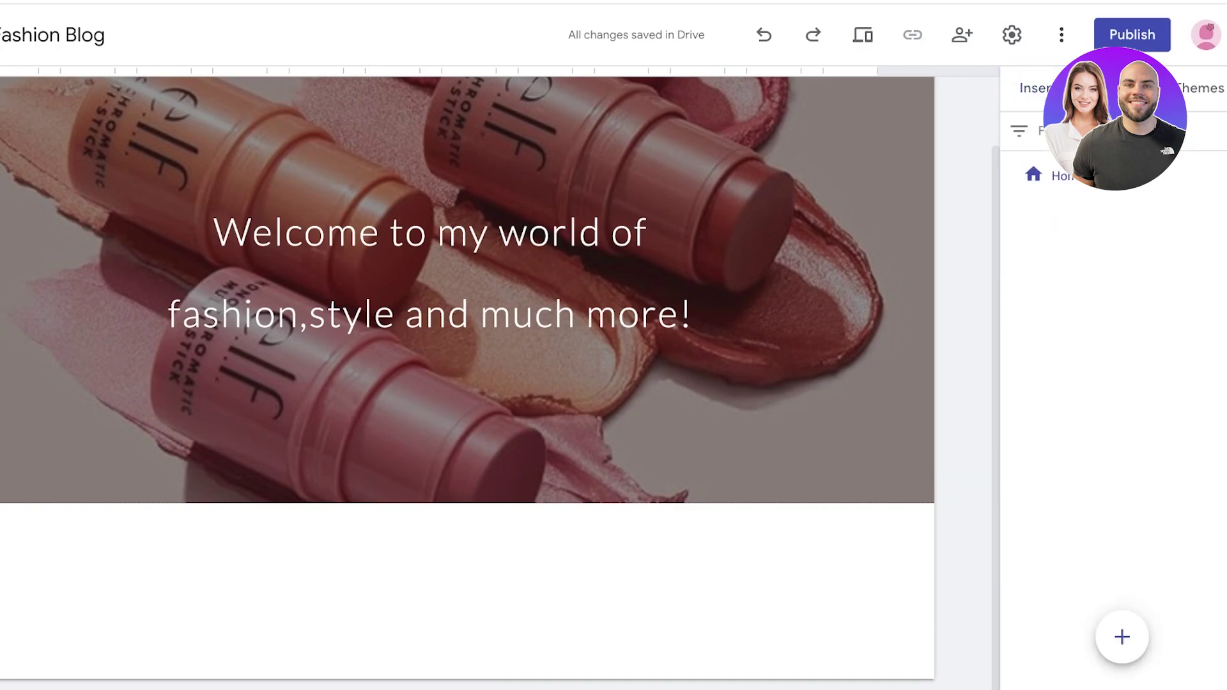
click(1047, 90)
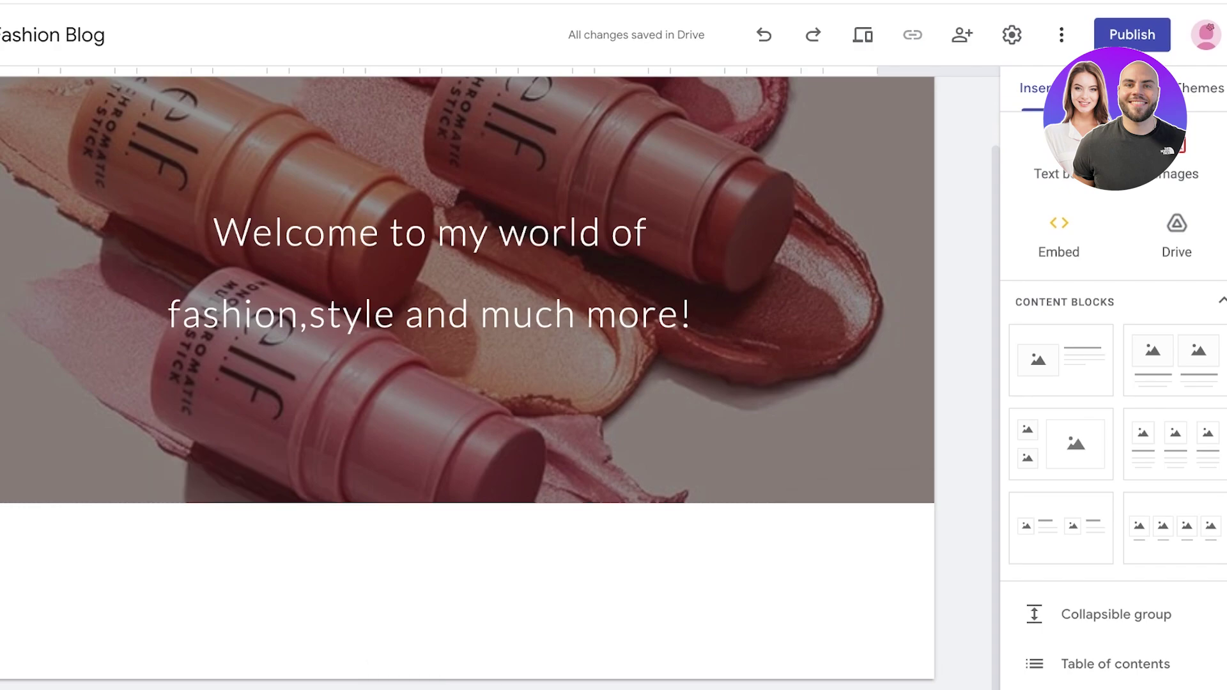
Step: Add a new menu section named "Blogs" to the site's pages
click(1114, 88)
mouse_move(1122, 637)
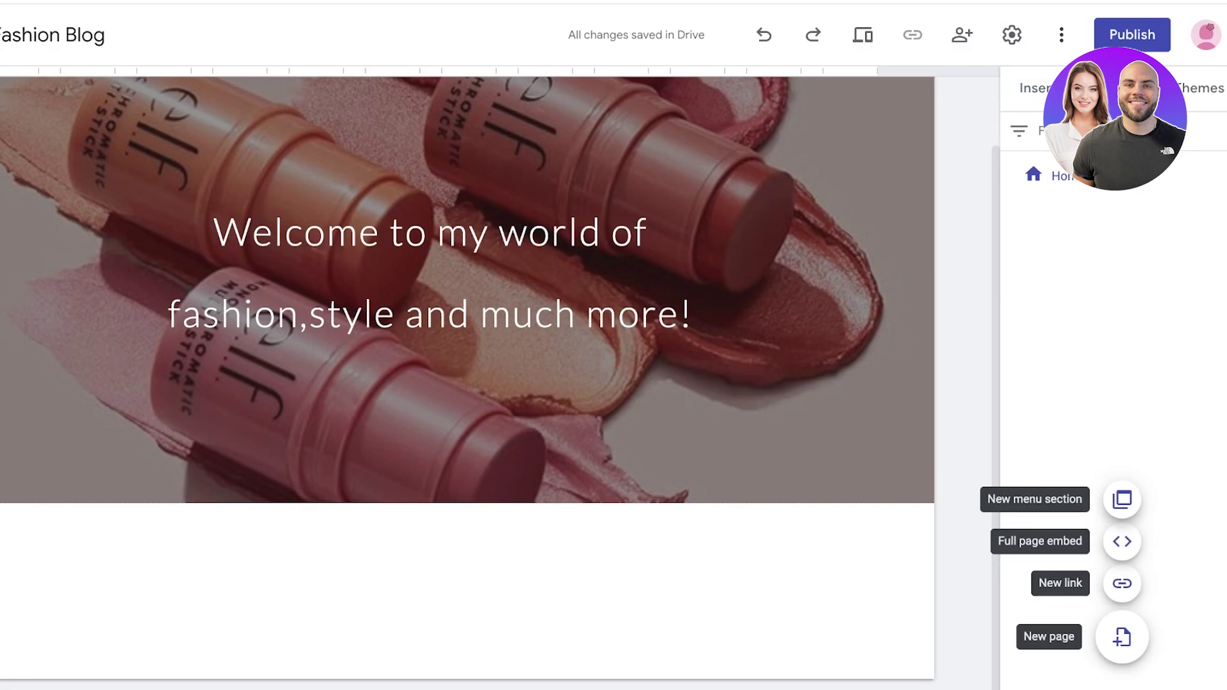
click(1123, 500)
text(Blogs)
key(Return)
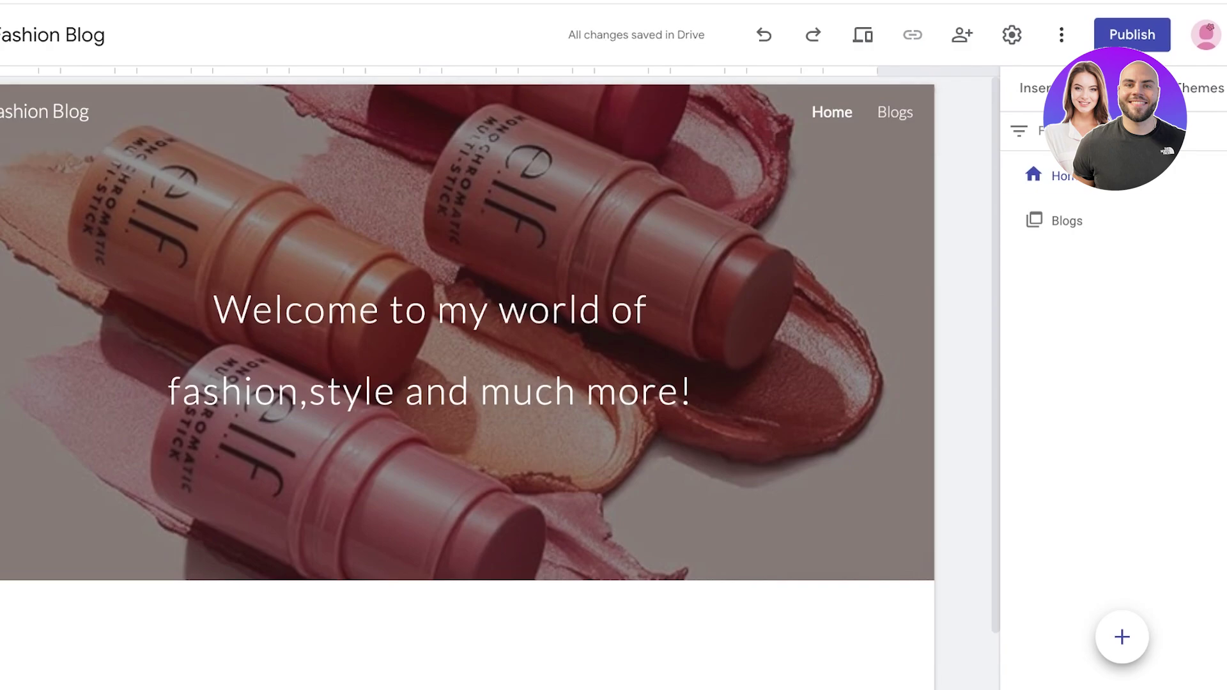
Step: Examine the properties of the Blogs menu section and close them
click(1223, 218)
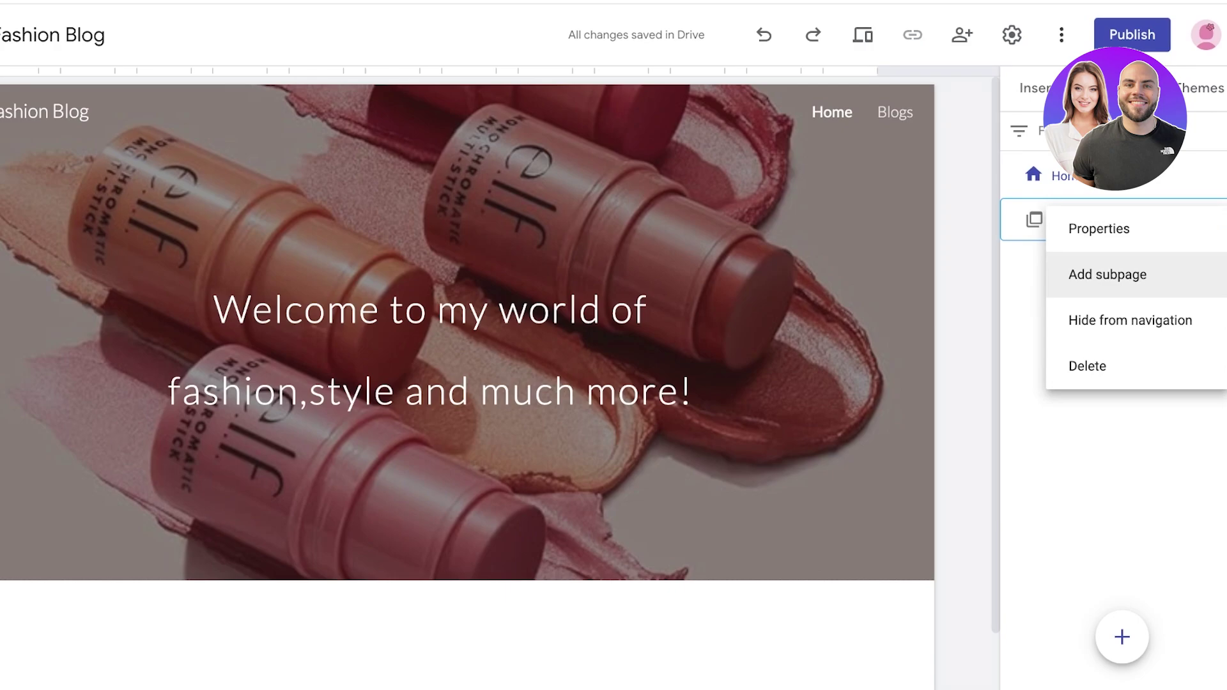
click(1099, 229)
click(956, 343)
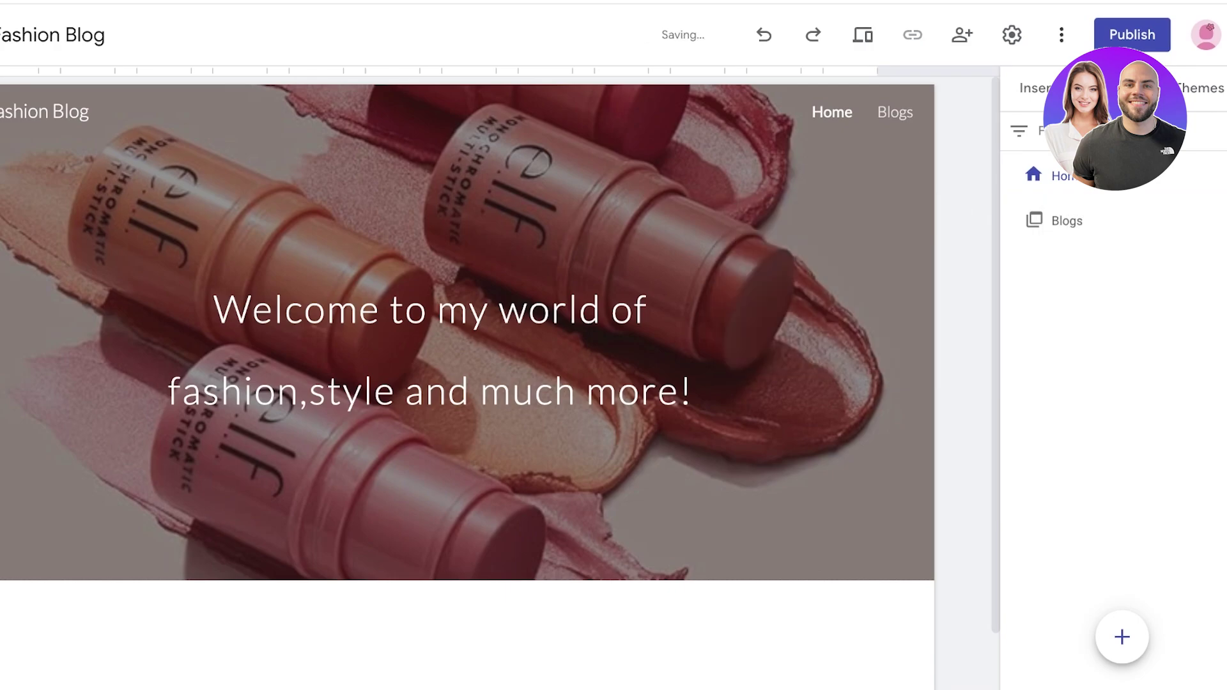
Step: Add a subpage named "Fashion" under the Blogs menu section
click(1223, 219)
click(1108, 275)
click(1108, 274)
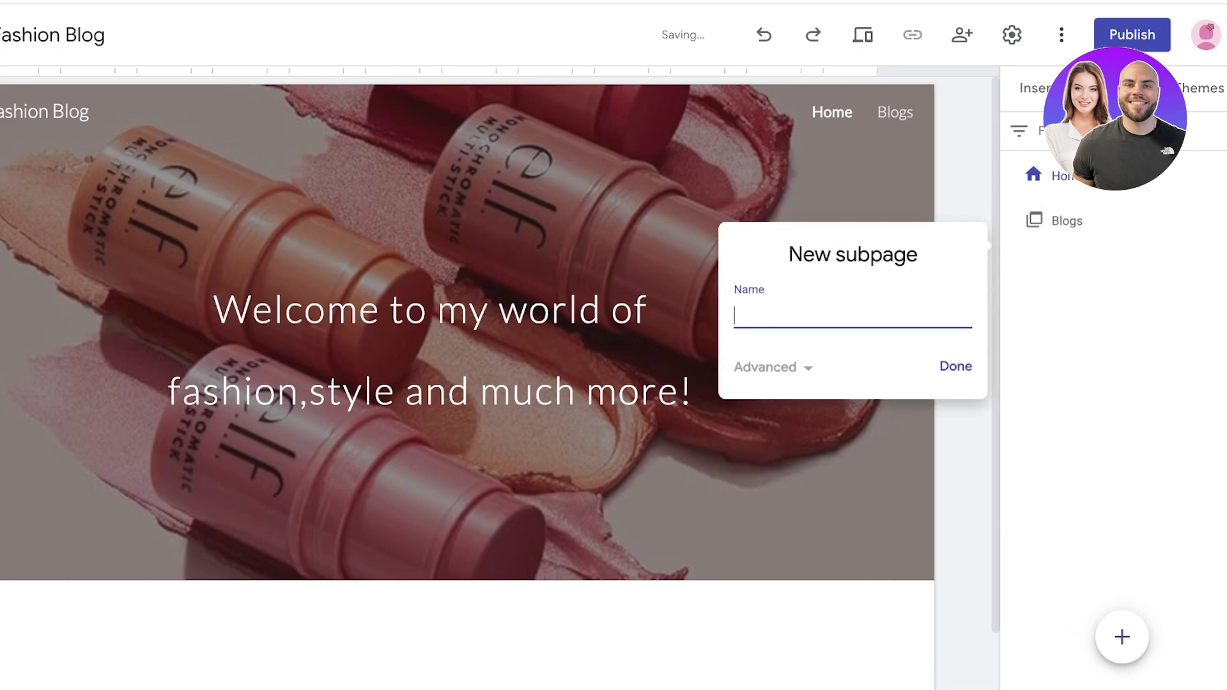
text(A)
key(BackSpace)
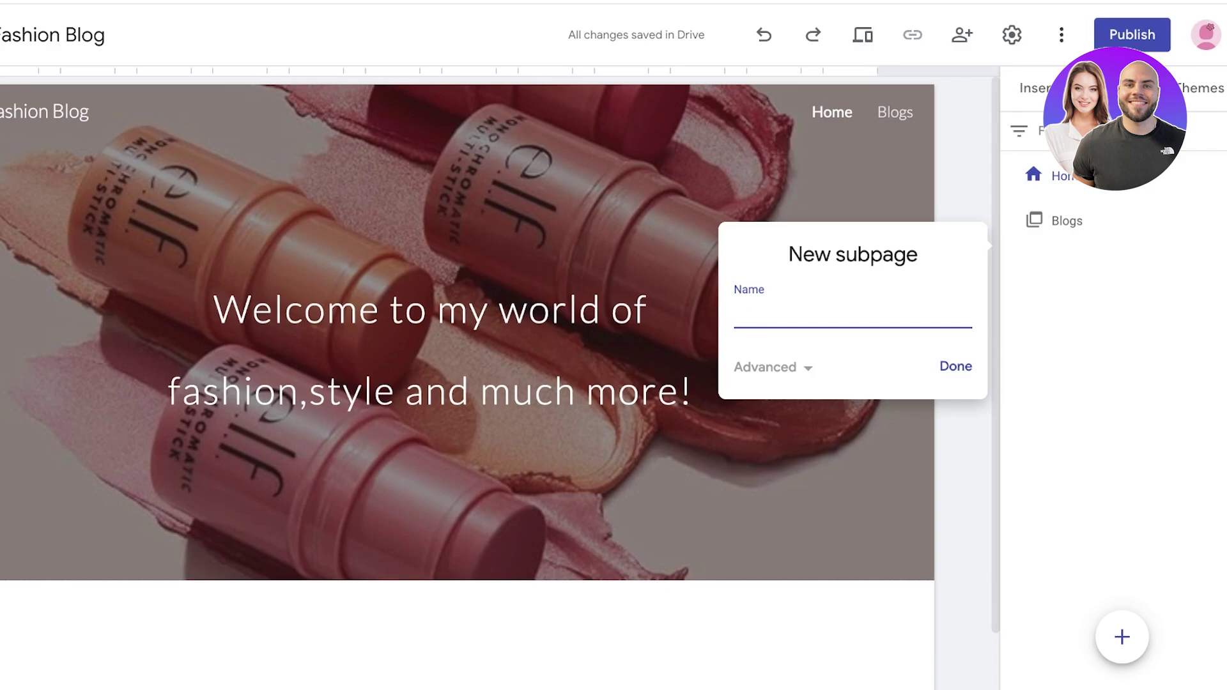
text(Fashion)
key(Return)
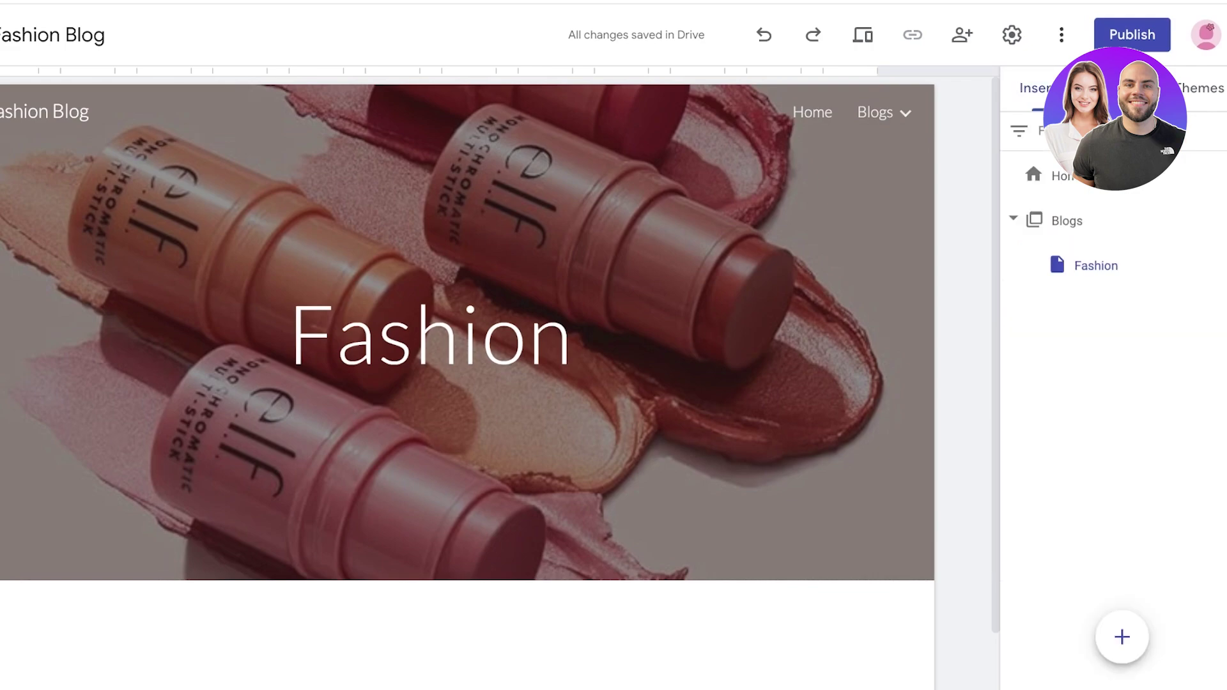
click(1123, 638)
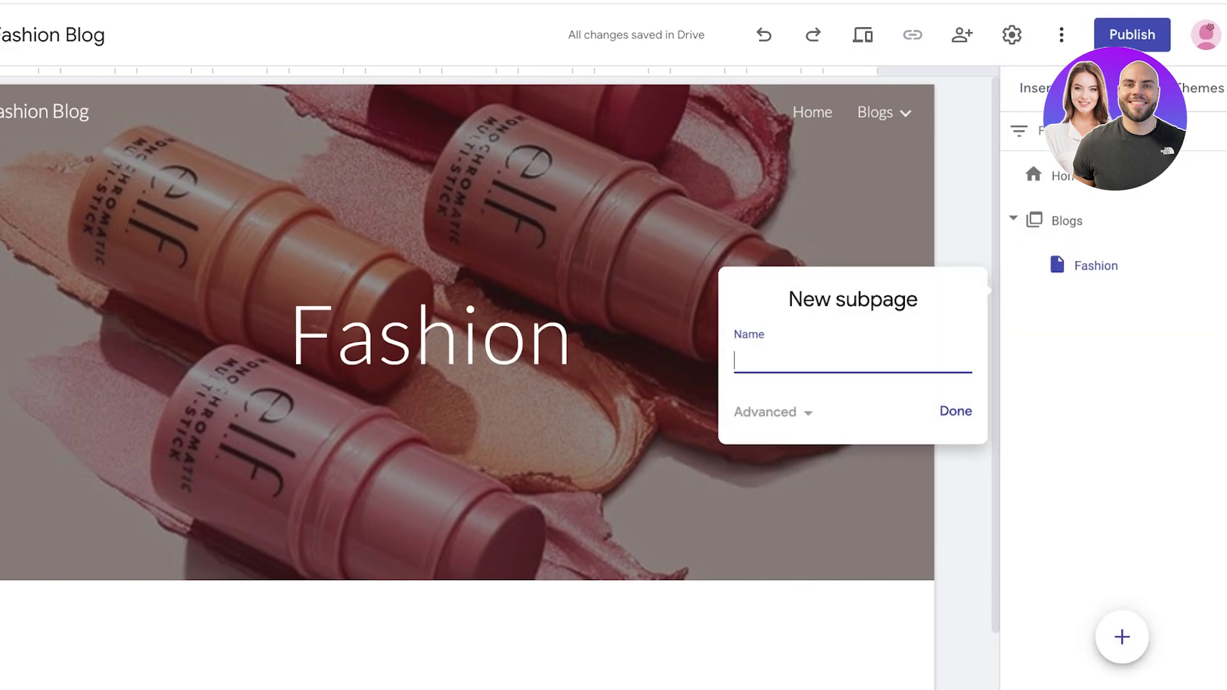
key(Escape)
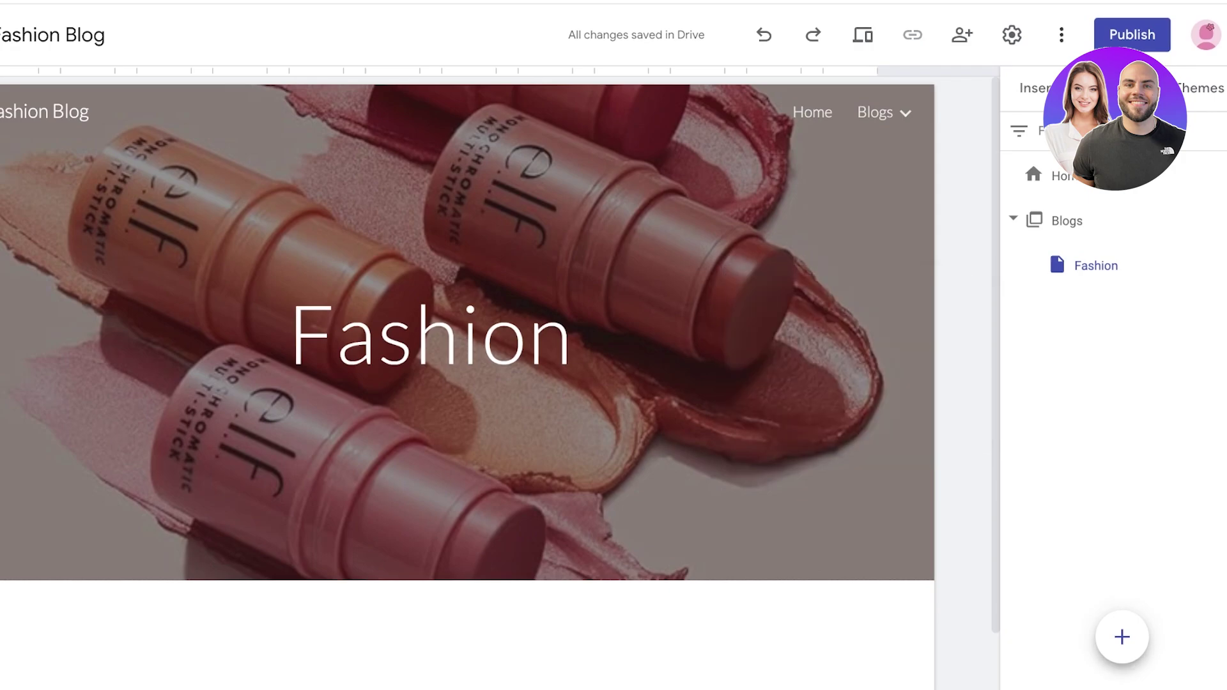
Step: Delete the Fashion subpage and the Blogs menu section from the site's pages
click(1224, 265)
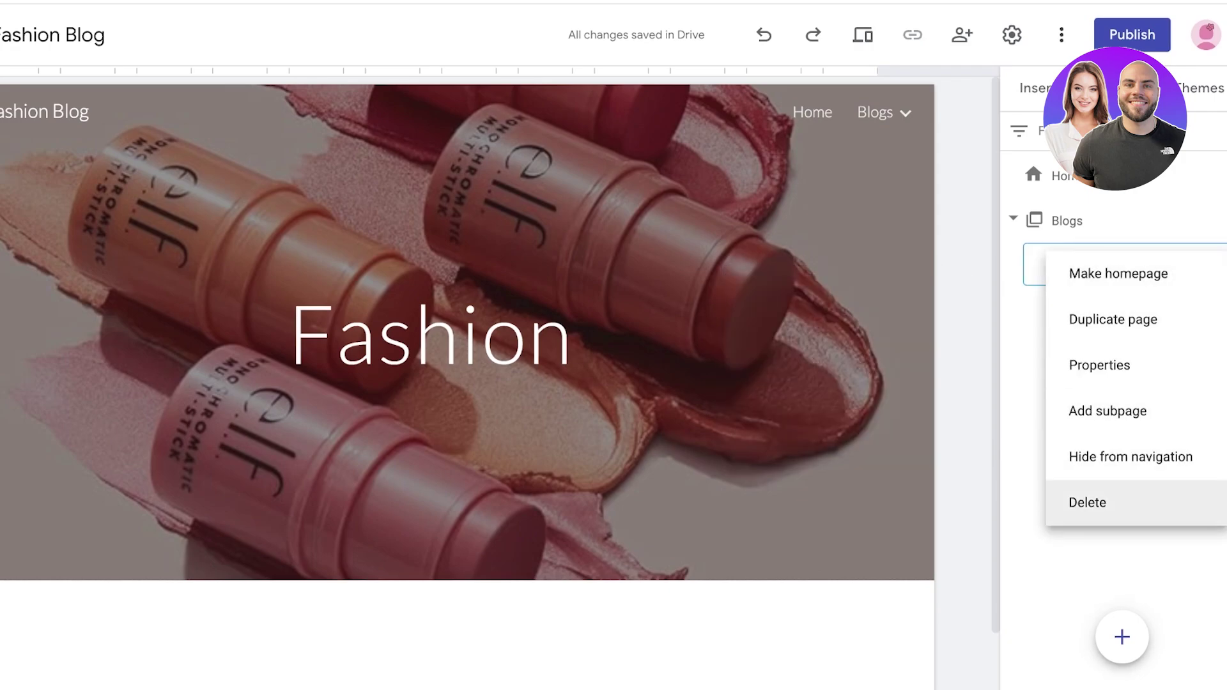
click(1087, 502)
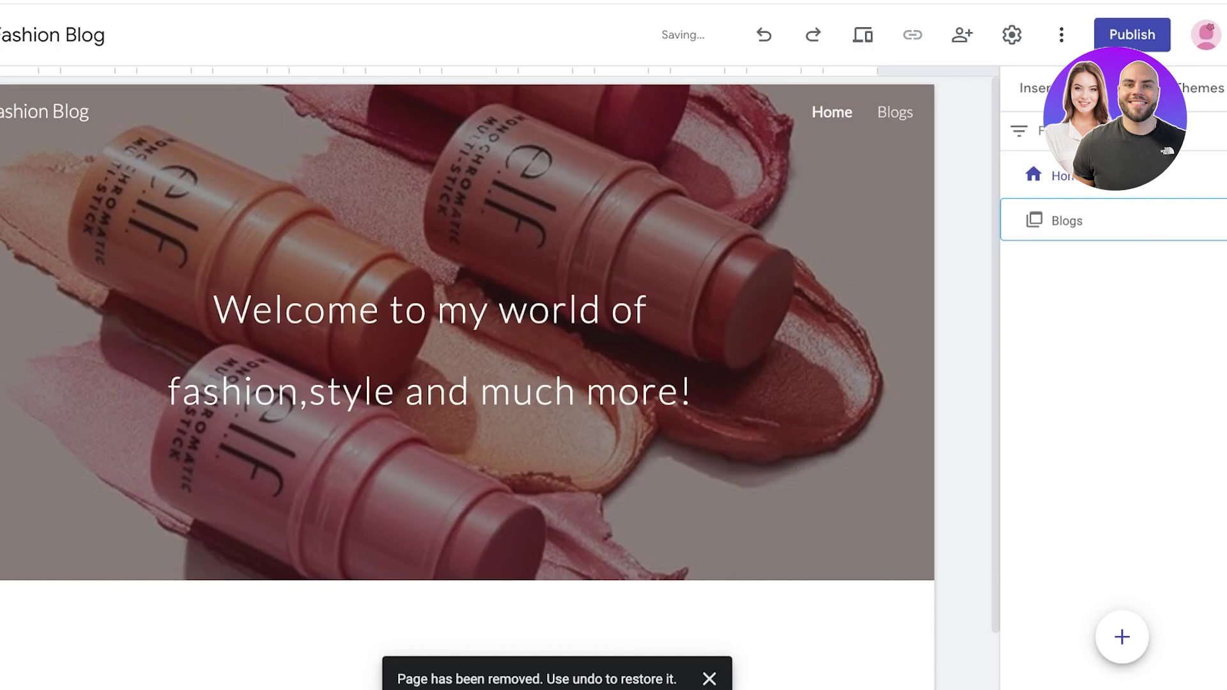
click(1218, 219)
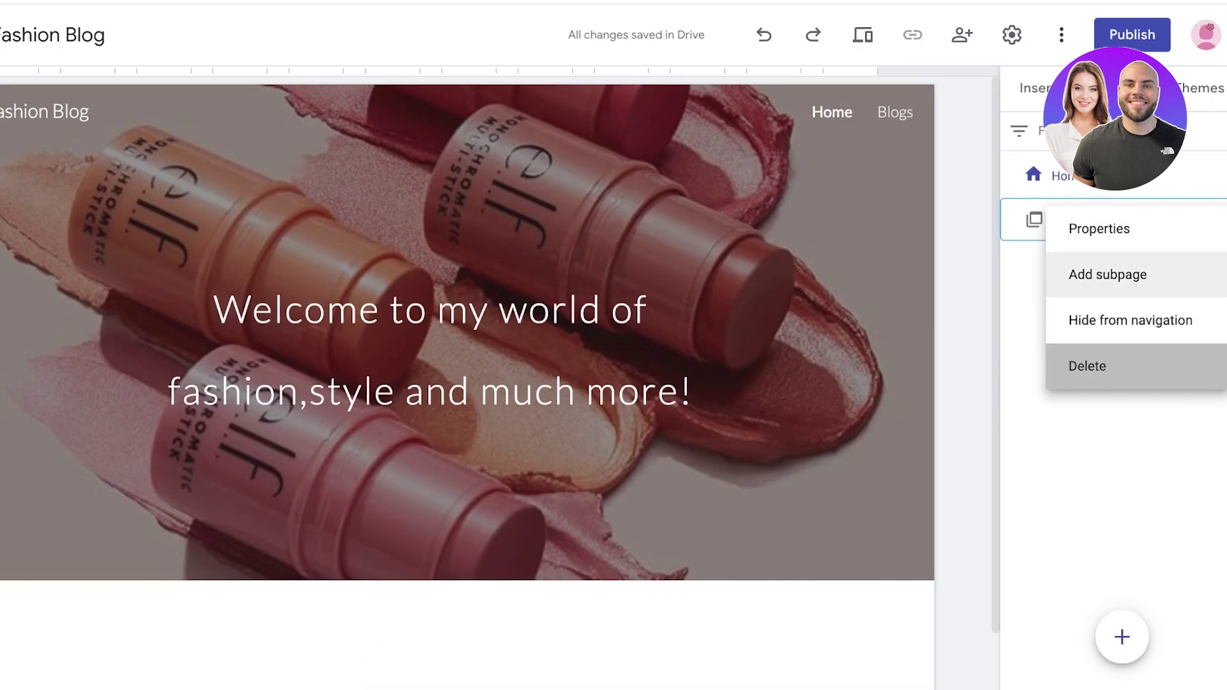
click(1088, 366)
Step: Add a new top-level page named "Blogs" to the site
click(1122, 638)
text(A)
key(BackSpace)
text(Blogs)
key(Return)
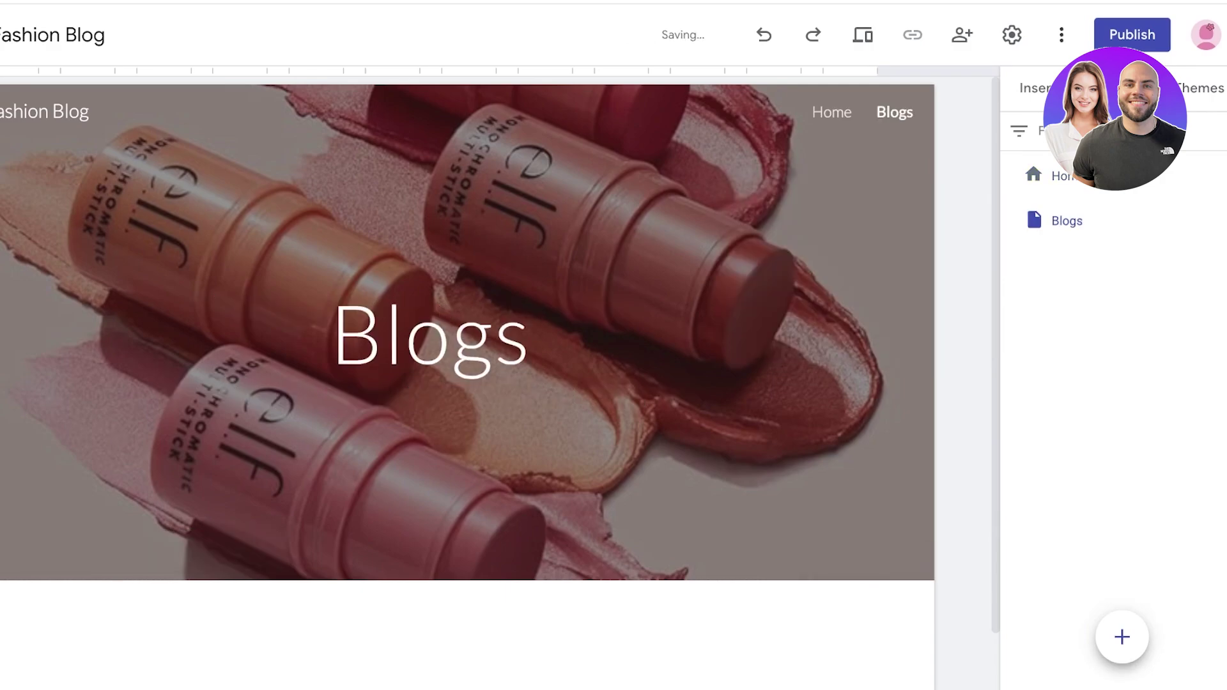
click(1221, 220)
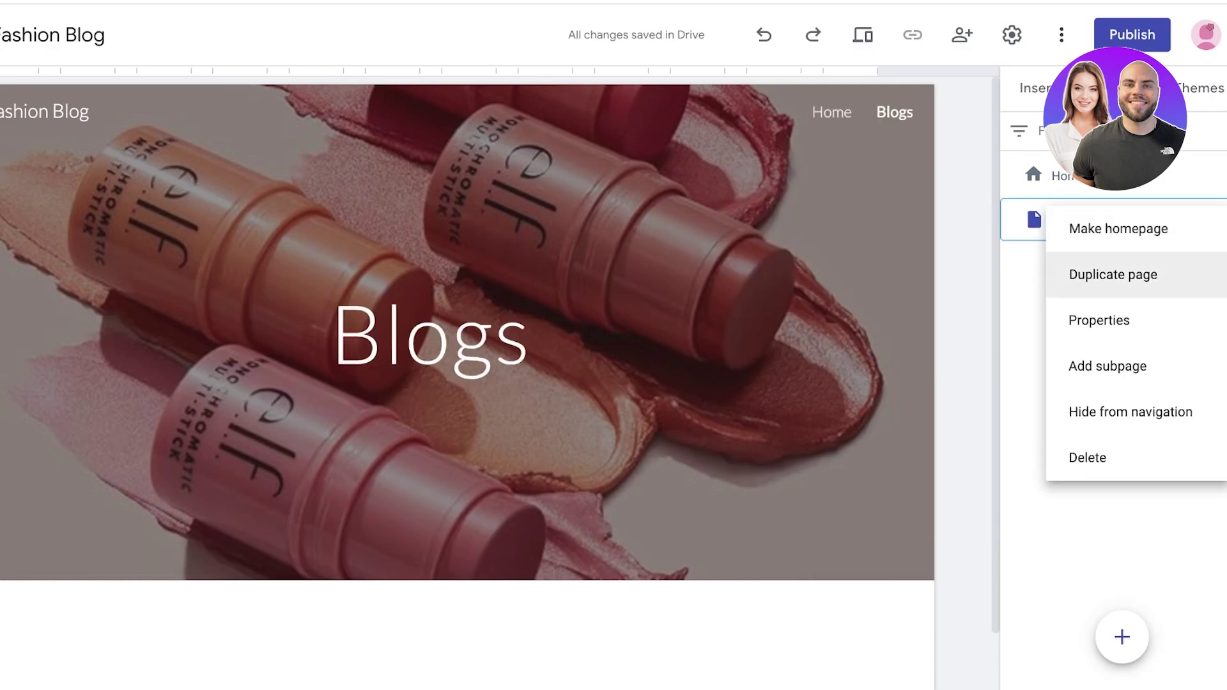
click(895, 301)
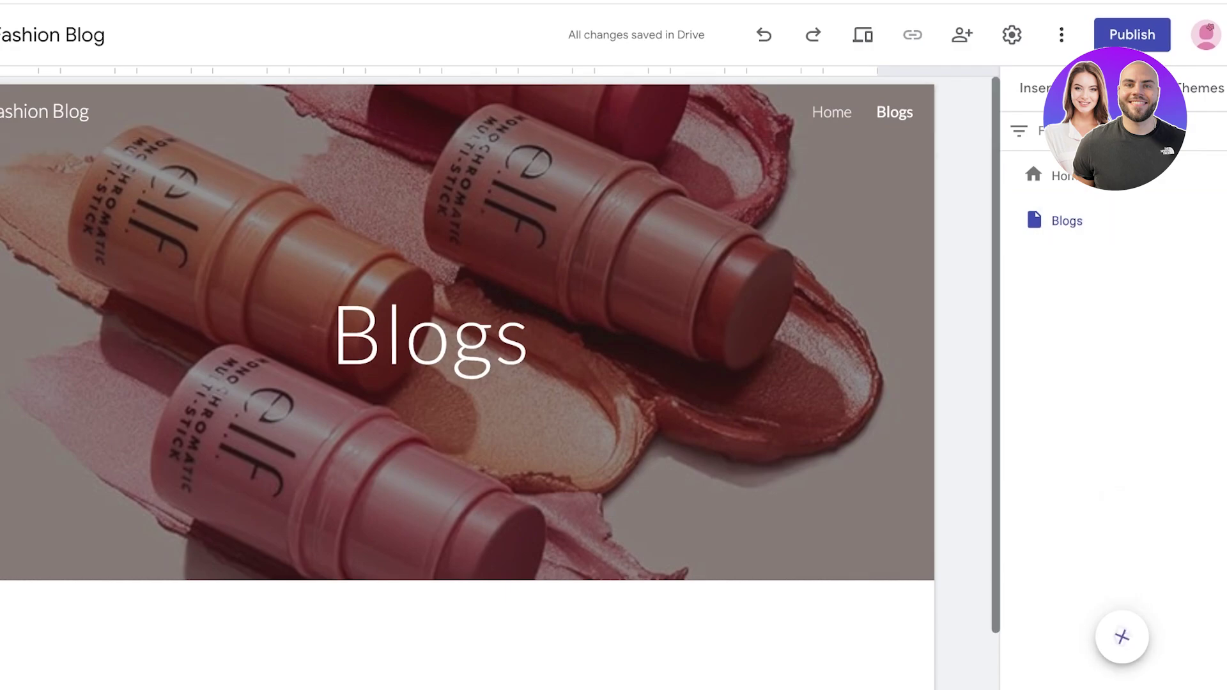
Step: Change the Blogs page's header type to title only, without the background picture
scroll(467, 320, down, 1)
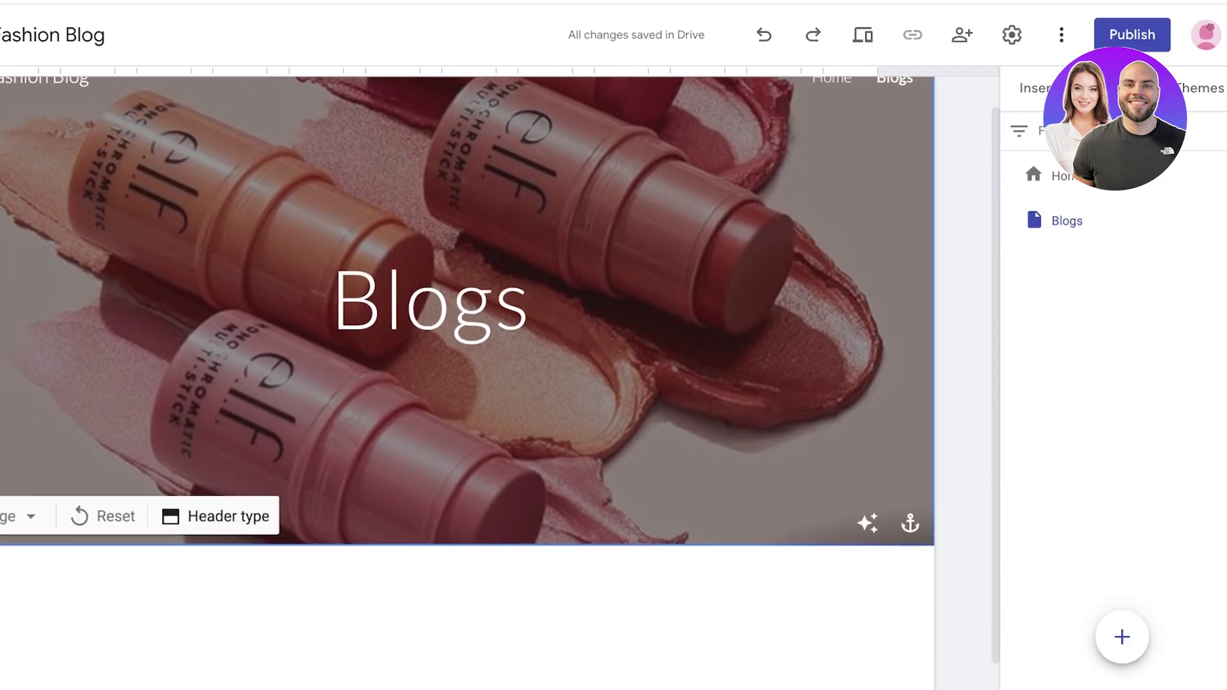
click(218, 515)
click(355, 508)
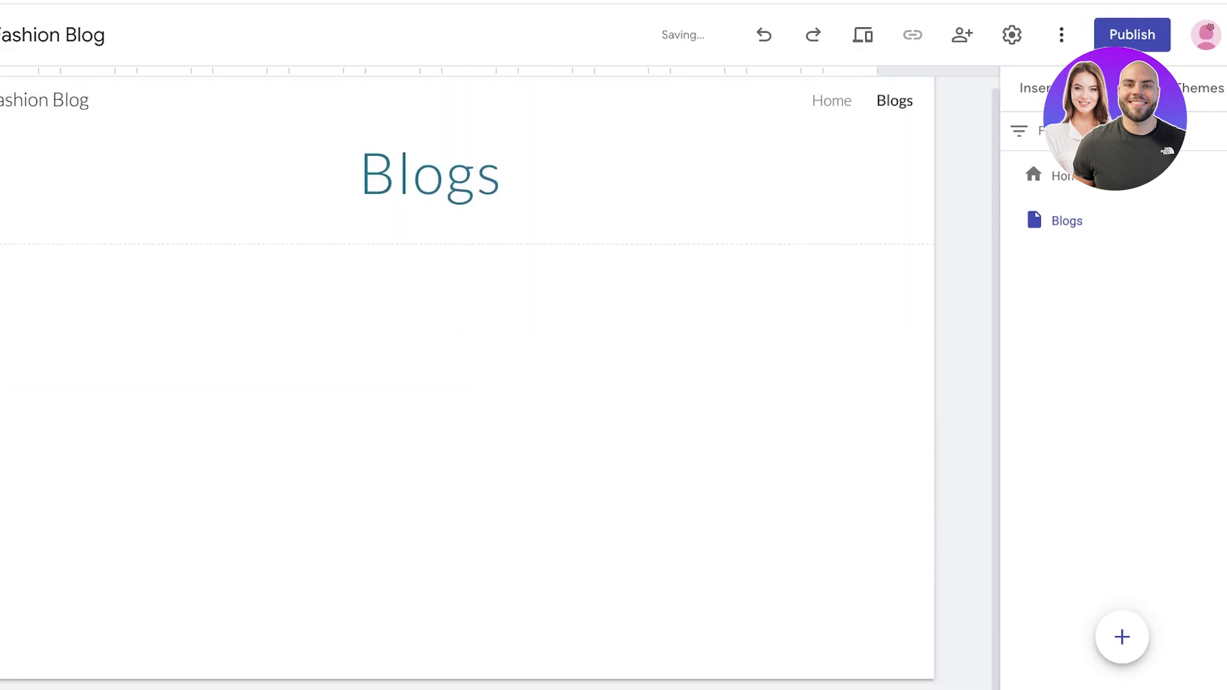
Step: Insert the content block with four captioned image placeholders below the Blogs page title
click(1037, 89)
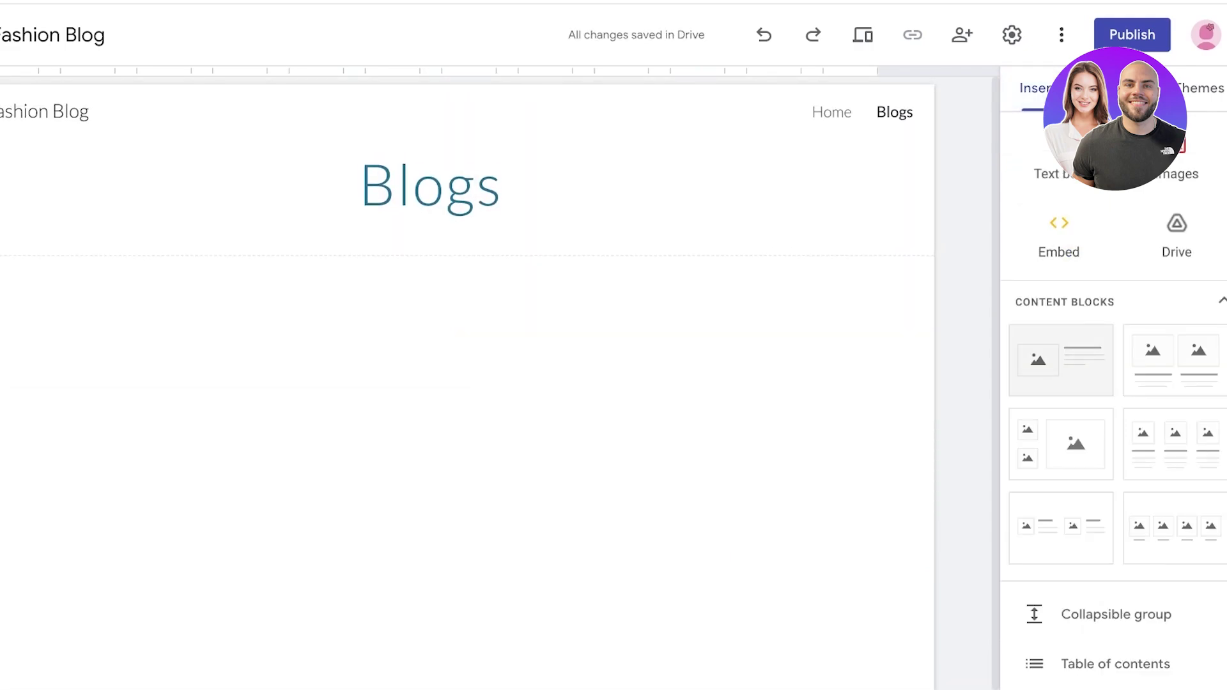
drag(1175, 445, 1125, 435)
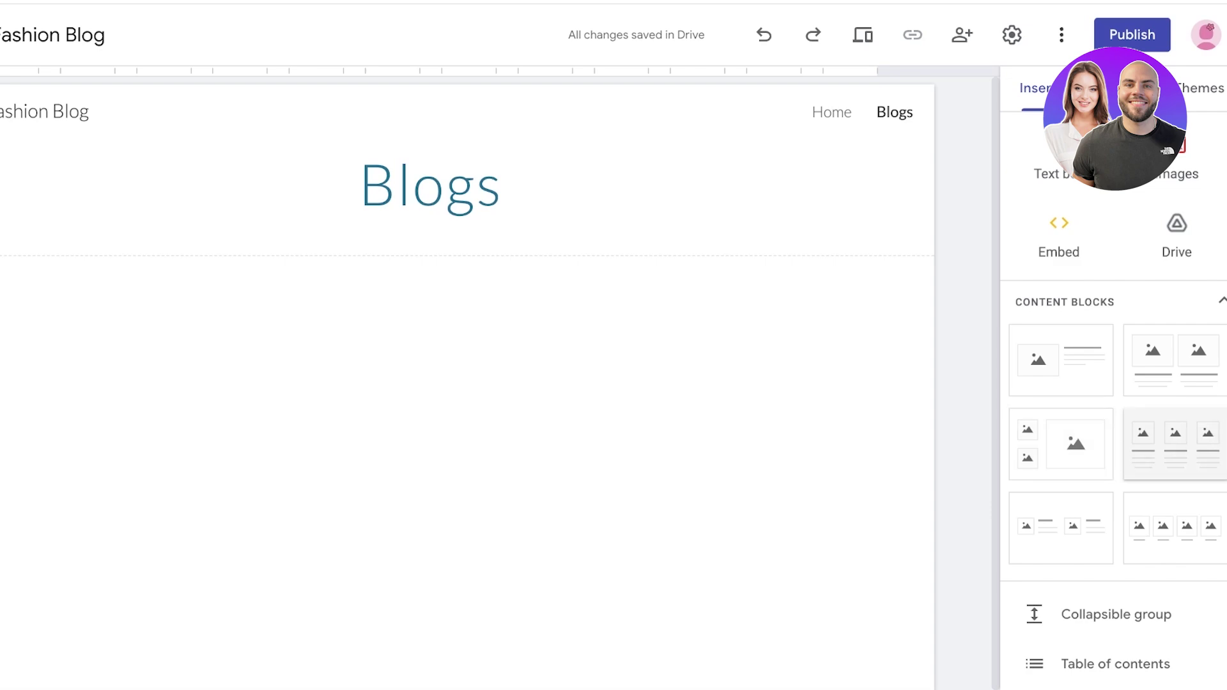
drag(1175, 528, 550, 383)
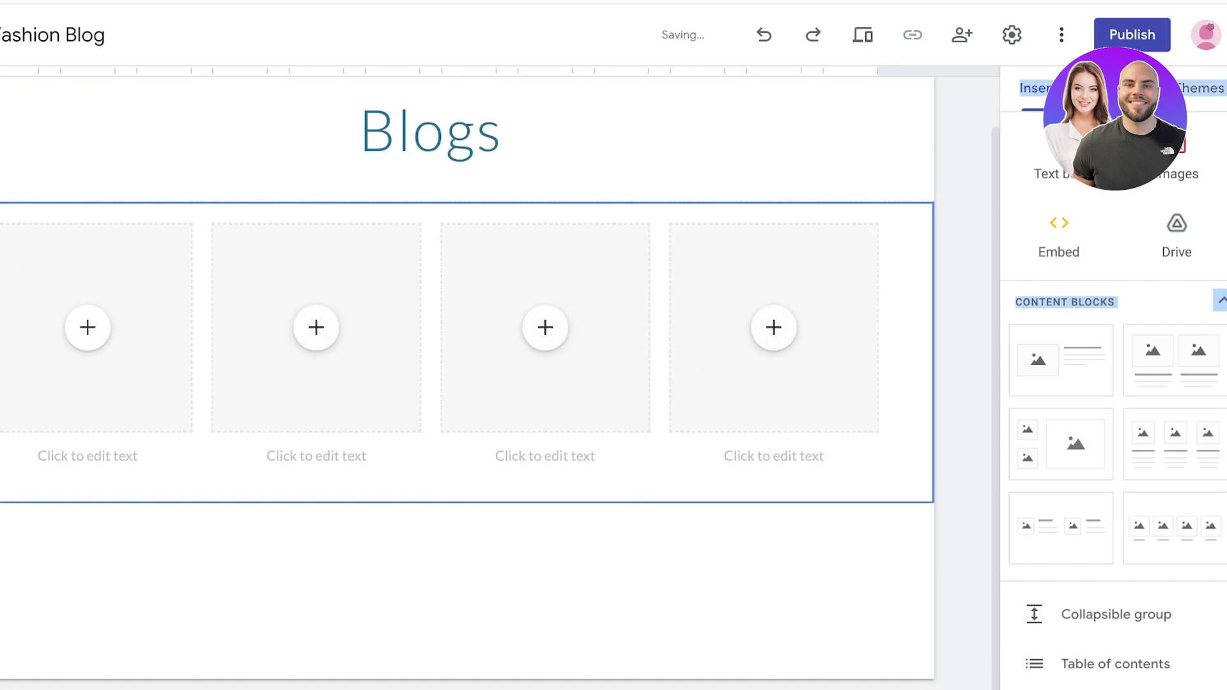
Step: Caption the four image placeholders "blog 1", "blog 2", "blog 3" and "blog 4" in order
click(85, 436)
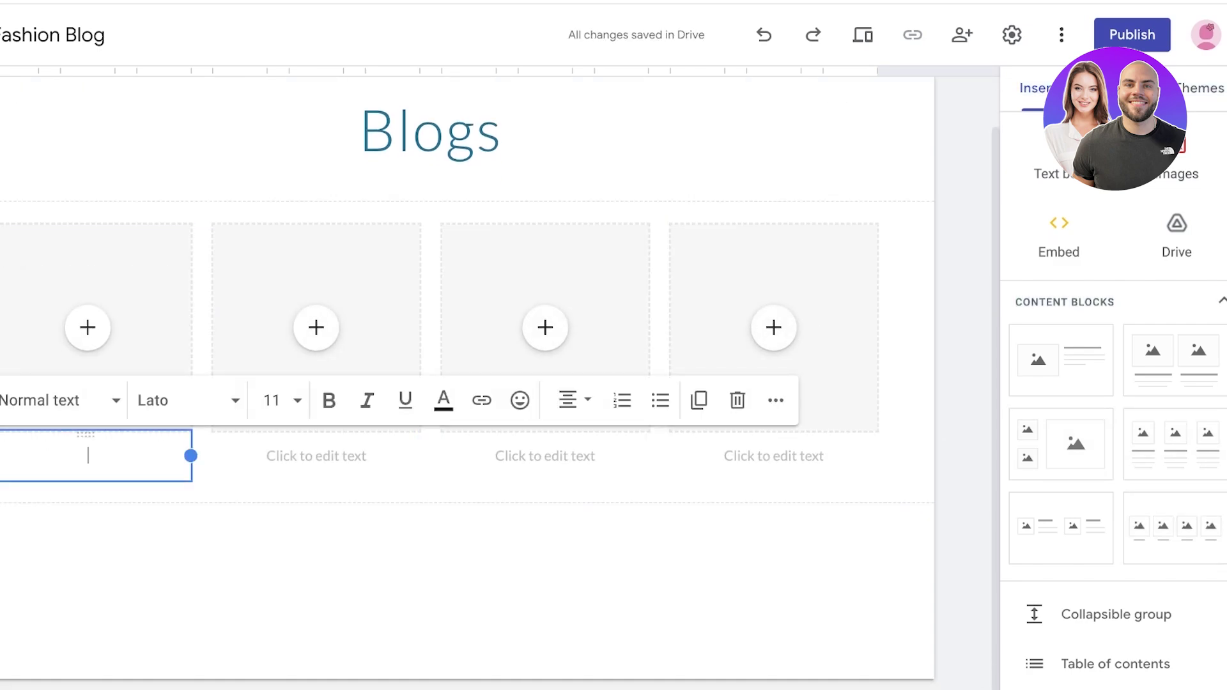
text(blog `)
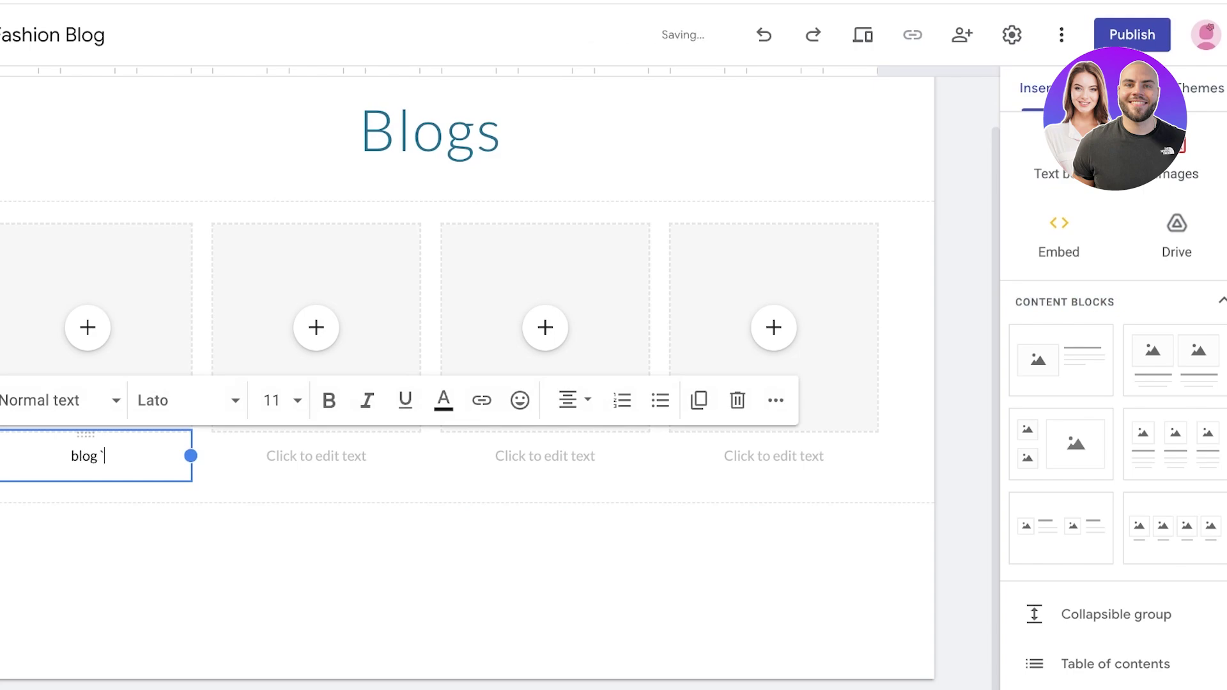
key(BackSpace)
text(1)
click(316, 456)
click(316, 456)
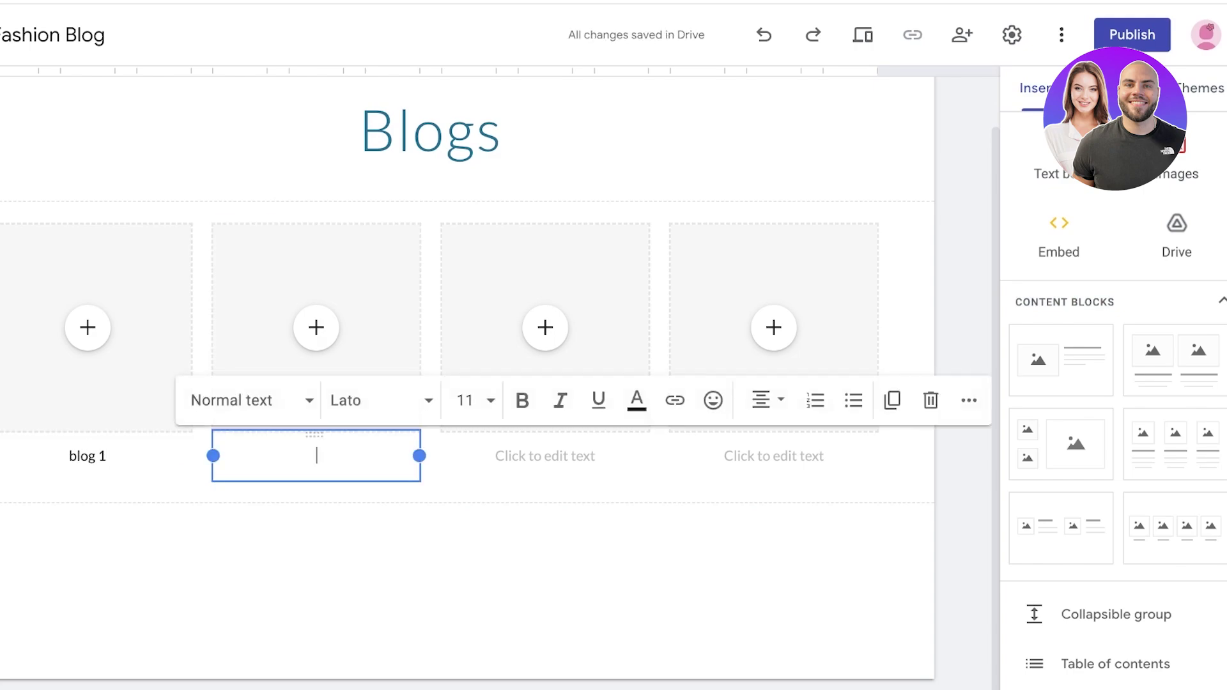
text(blog 2)
click(545, 456)
text(blog 3)
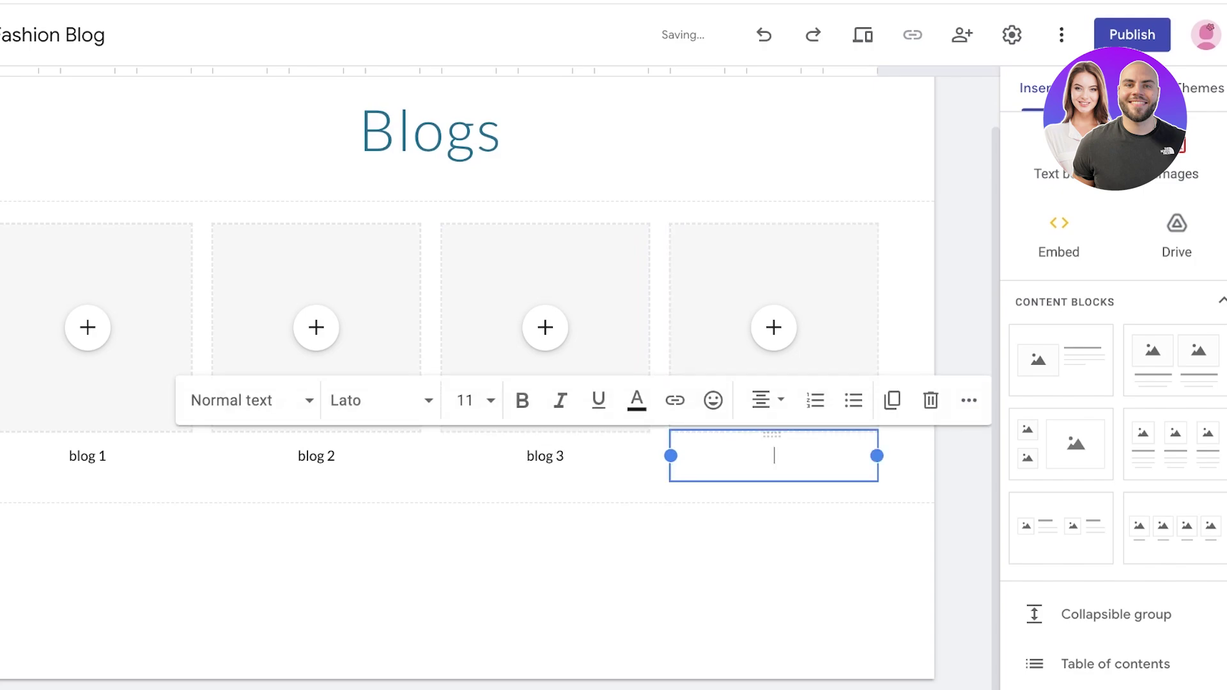
Step: Add a new page named "blog 1" without a custom path and hide it from navigation
click(1117, 88)
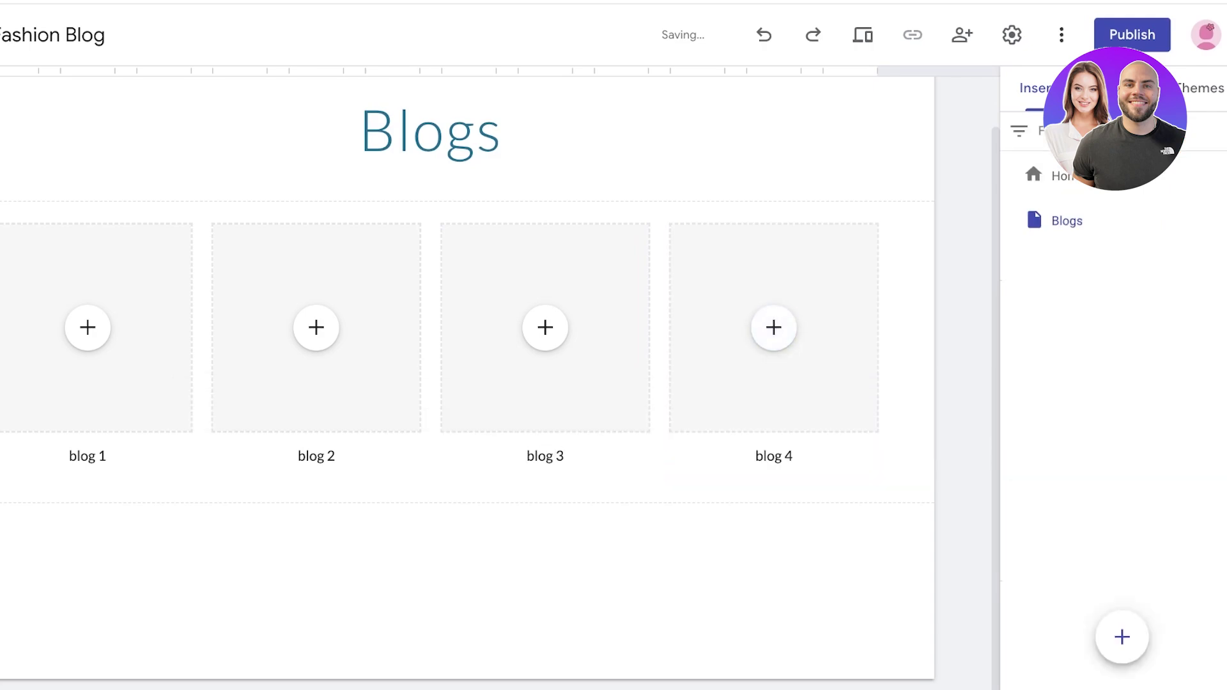
click(1122, 637)
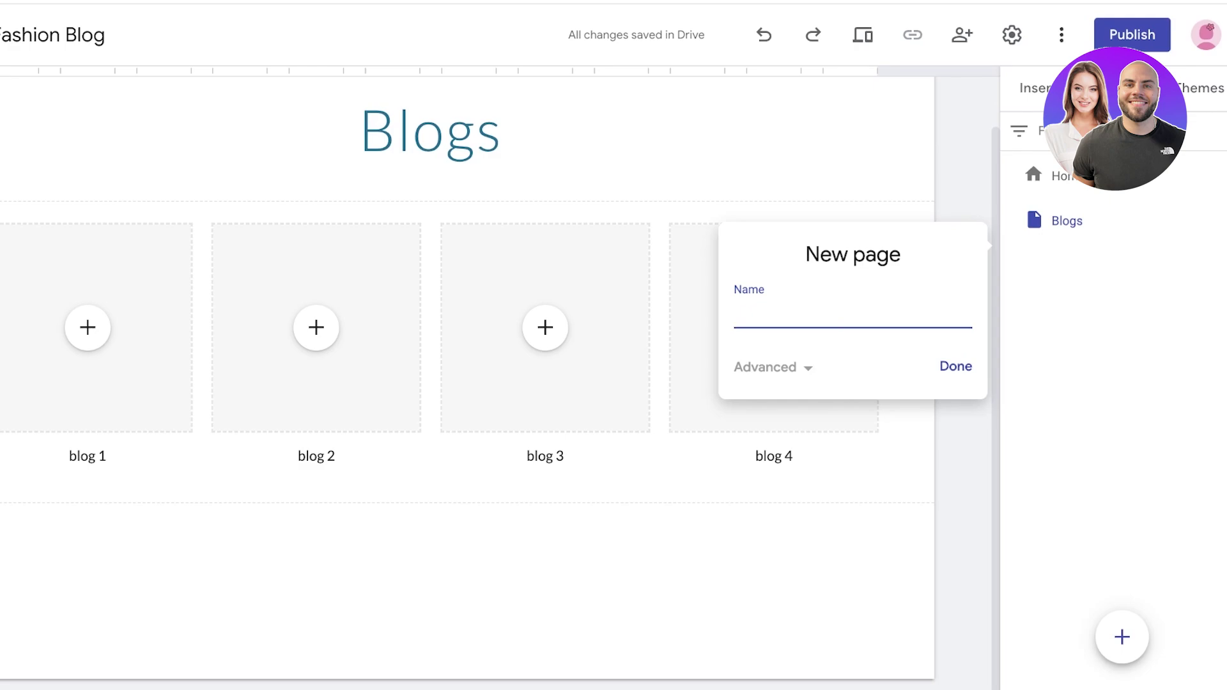
text(blog 1)
key(Tab)
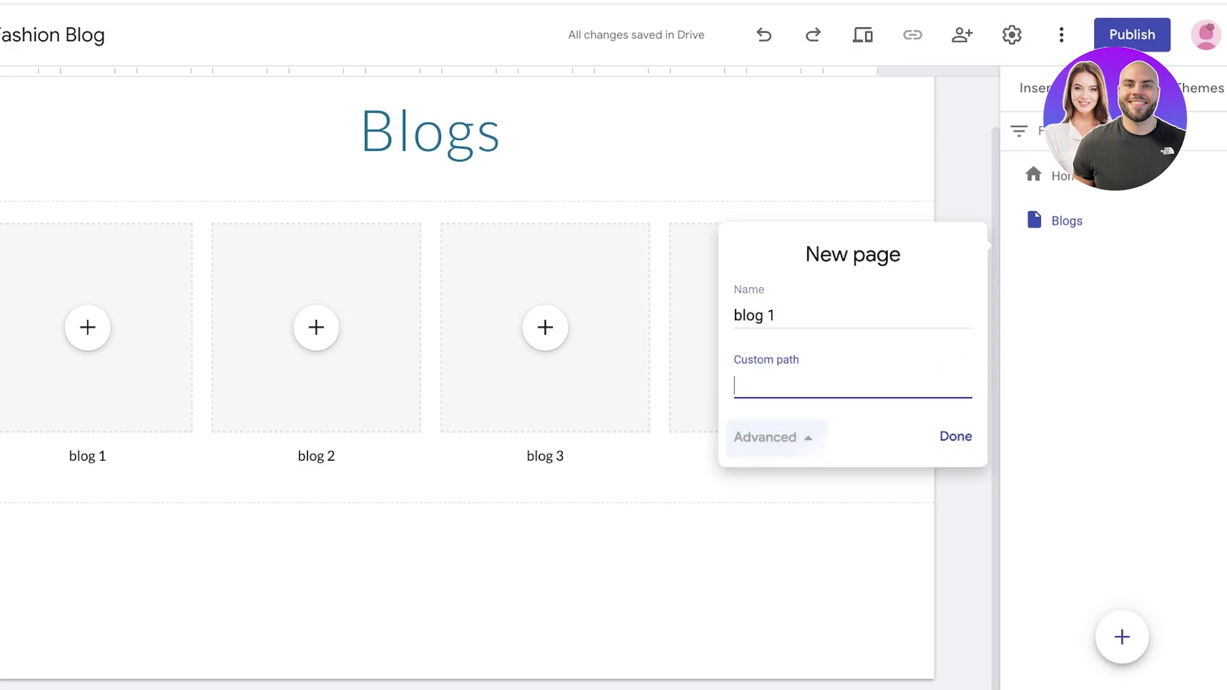
key(Tab)
key(Tab)
key(Return)
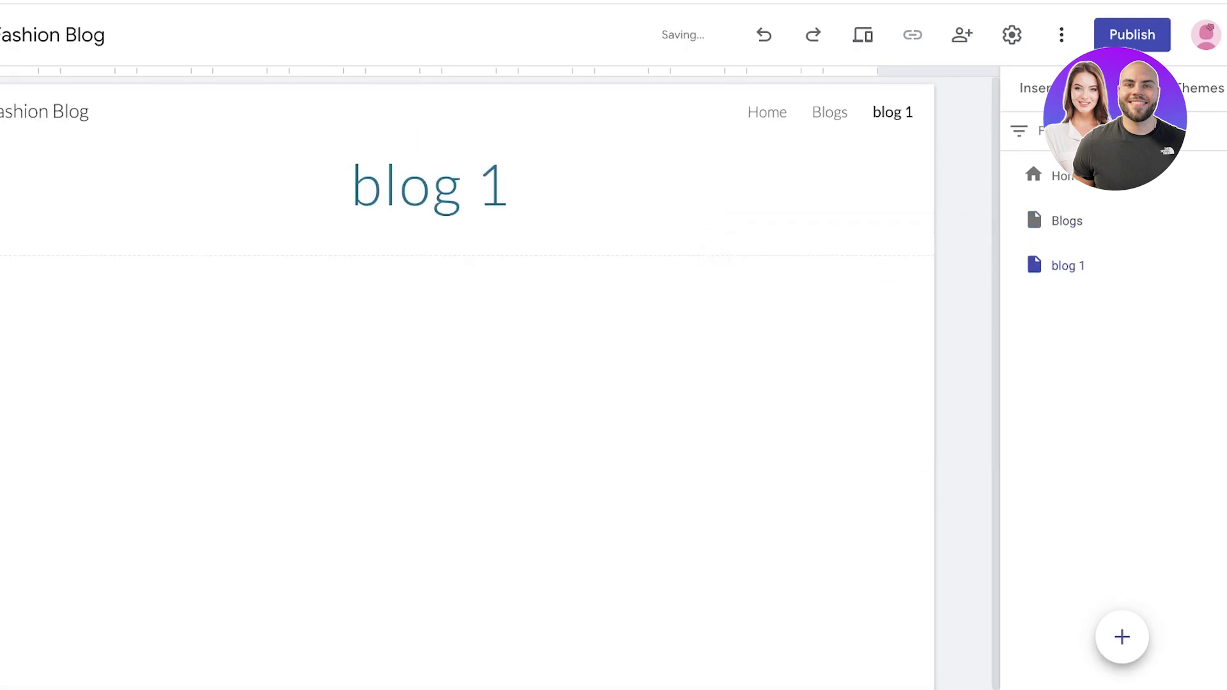
click(1219, 266)
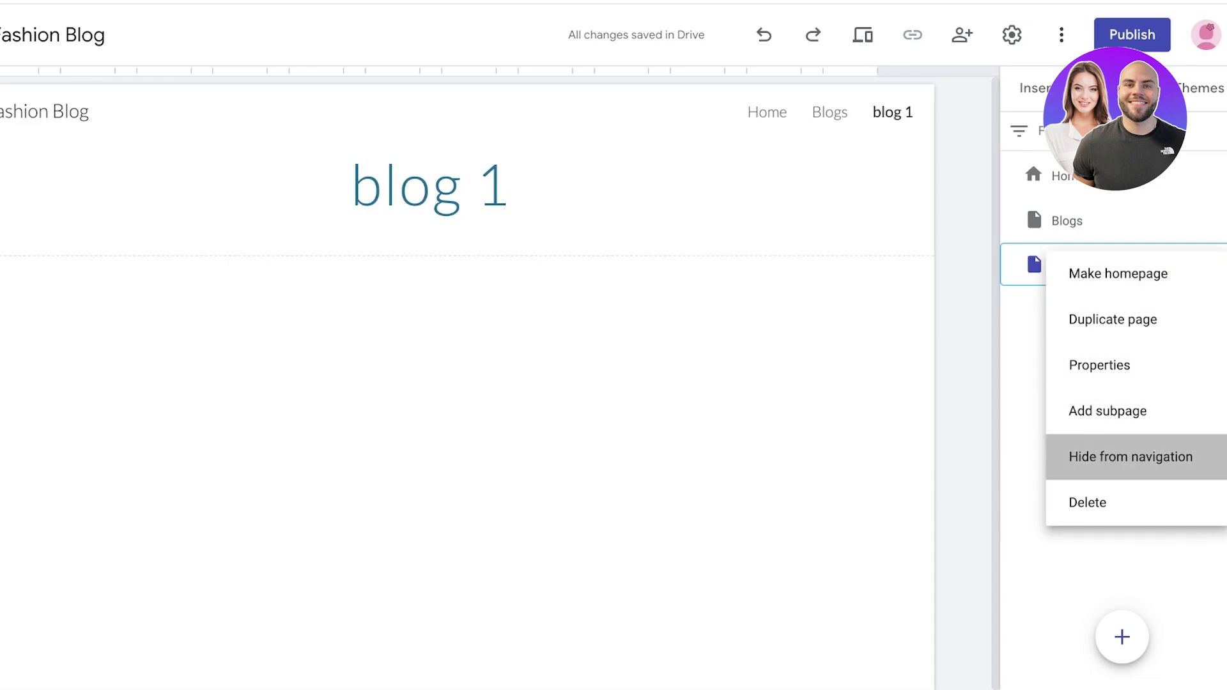
click(1131, 457)
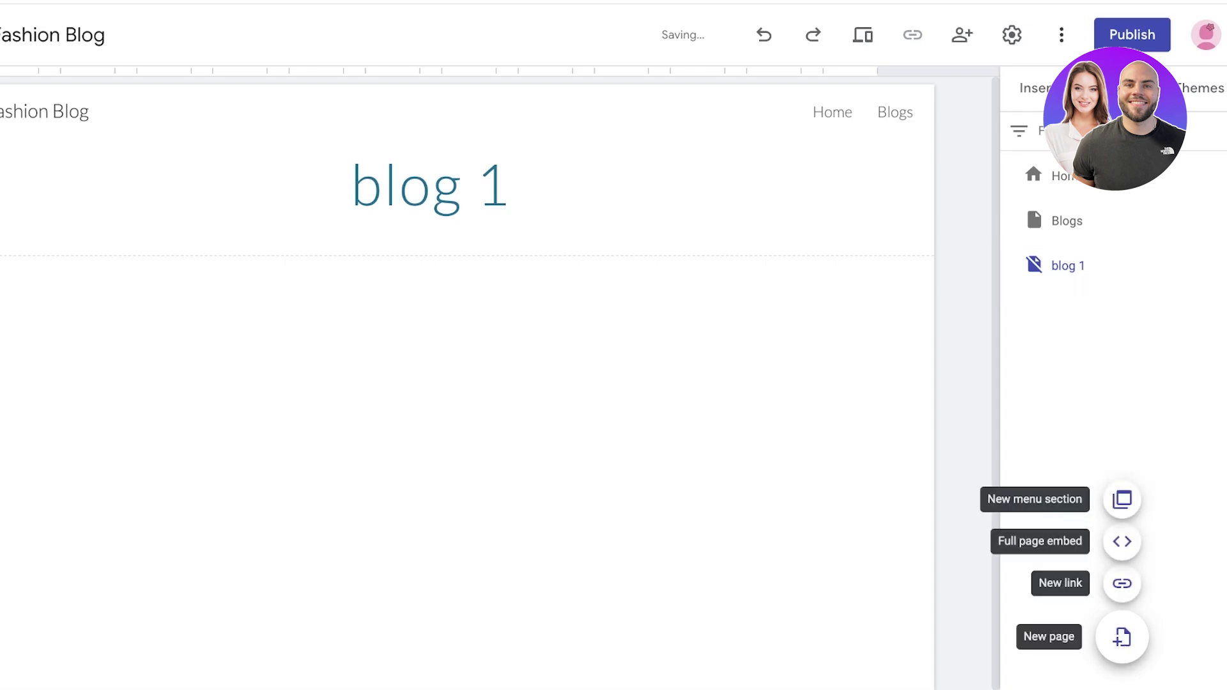
Step: Duplicate the blog 1 page under the name "blog 2" and hide the copy from navigation
mouse_move(1122, 637)
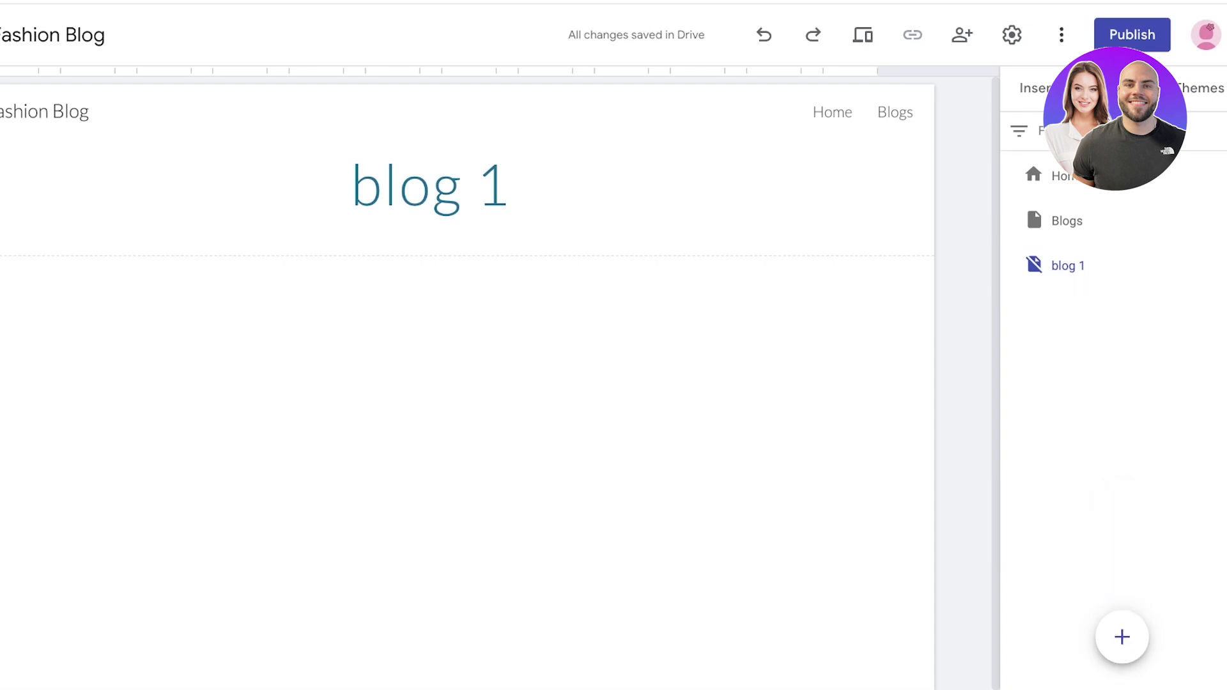
click(1213, 265)
click(1124, 318)
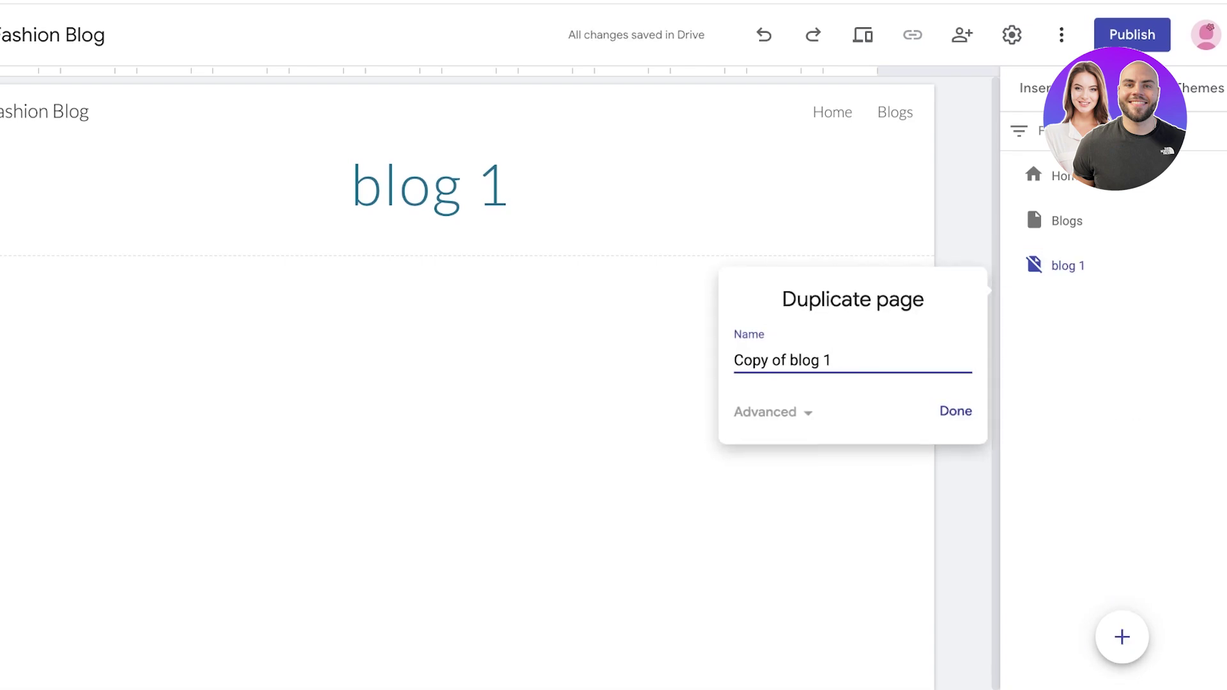
key(ctrl+a)
text(blog 2)
key(Return)
click(1213, 310)
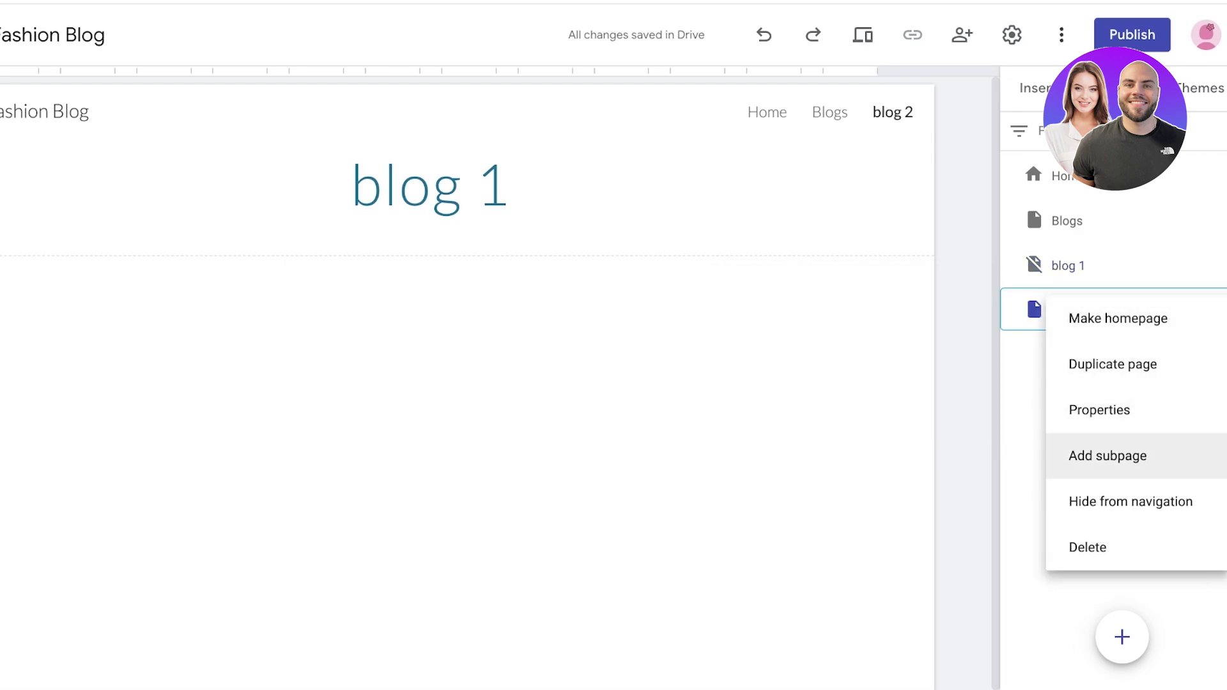
click(1131, 501)
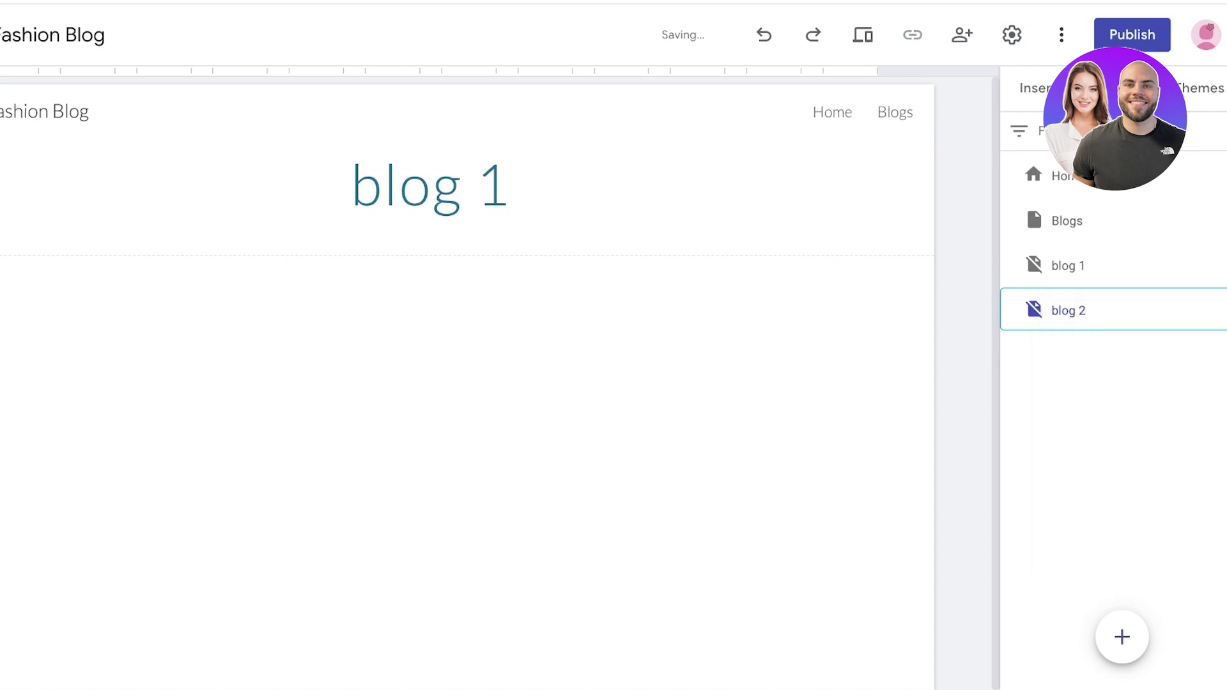
Step: Add a new page named "blog 3" and hide it from navigation
click(1122, 637)
click(1123, 637)
click(1122, 637)
click(774, 457)
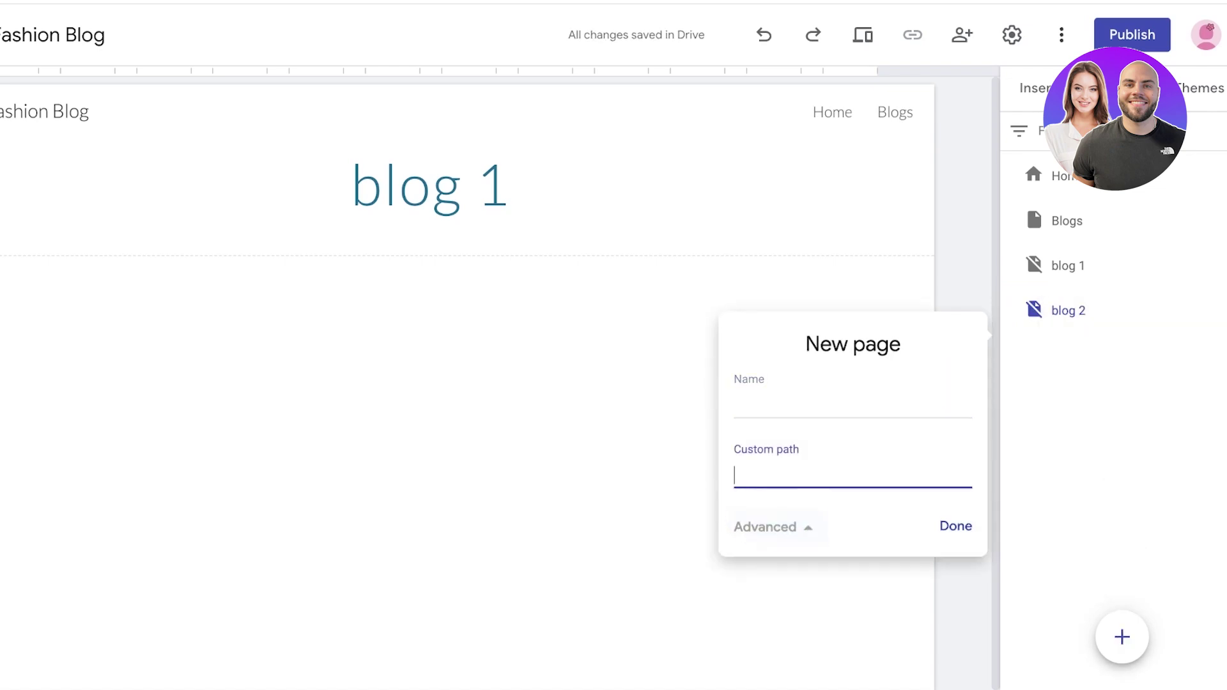
click(830, 405)
text(blog 3)
key(Return)
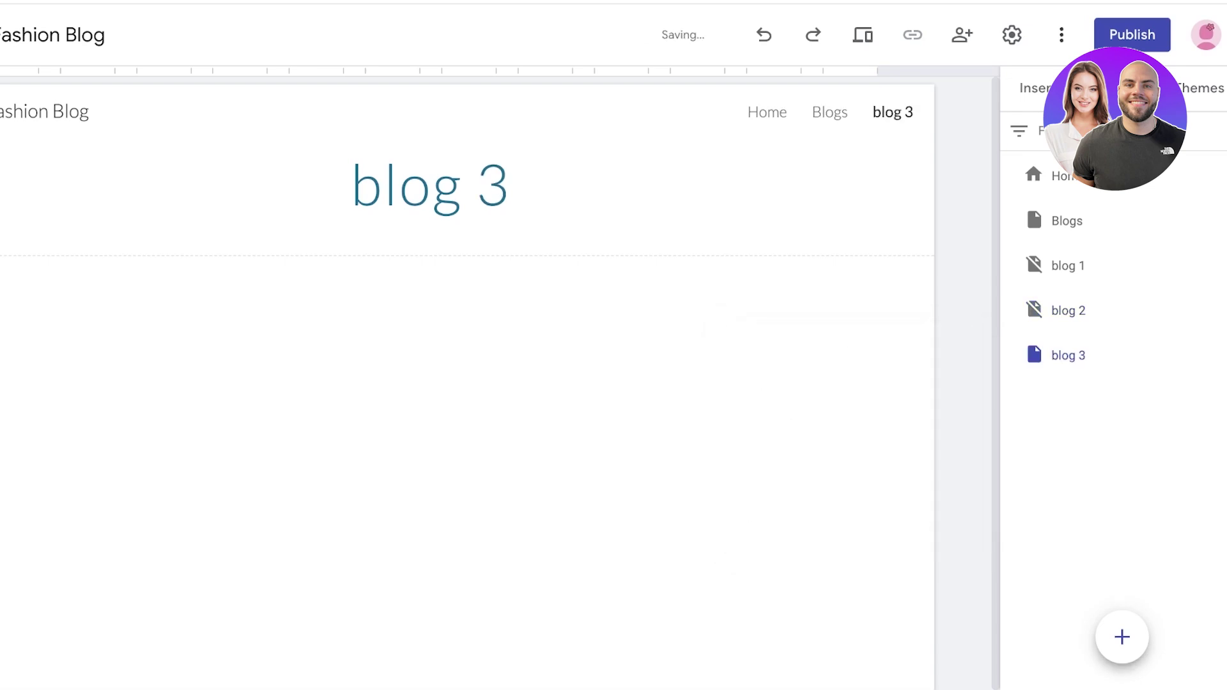
click(1222, 355)
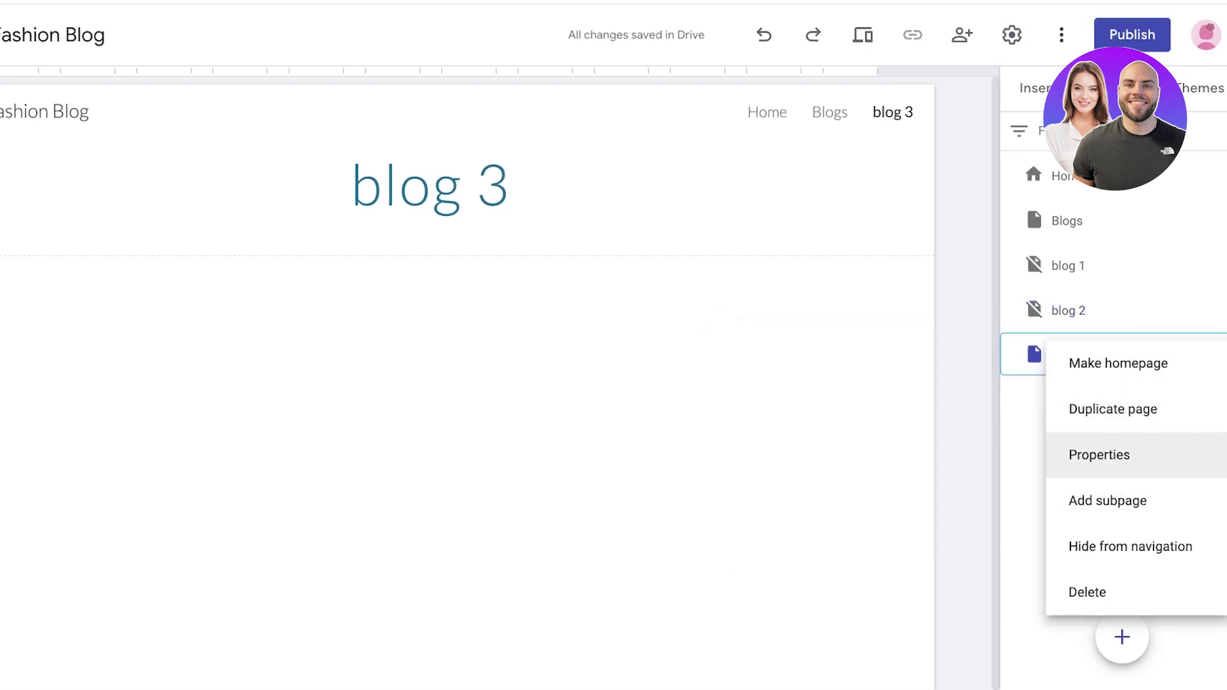
click(1130, 546)
Step: Add a new page named "All Blogs" directly after the Blogs page
click(1068, 220)
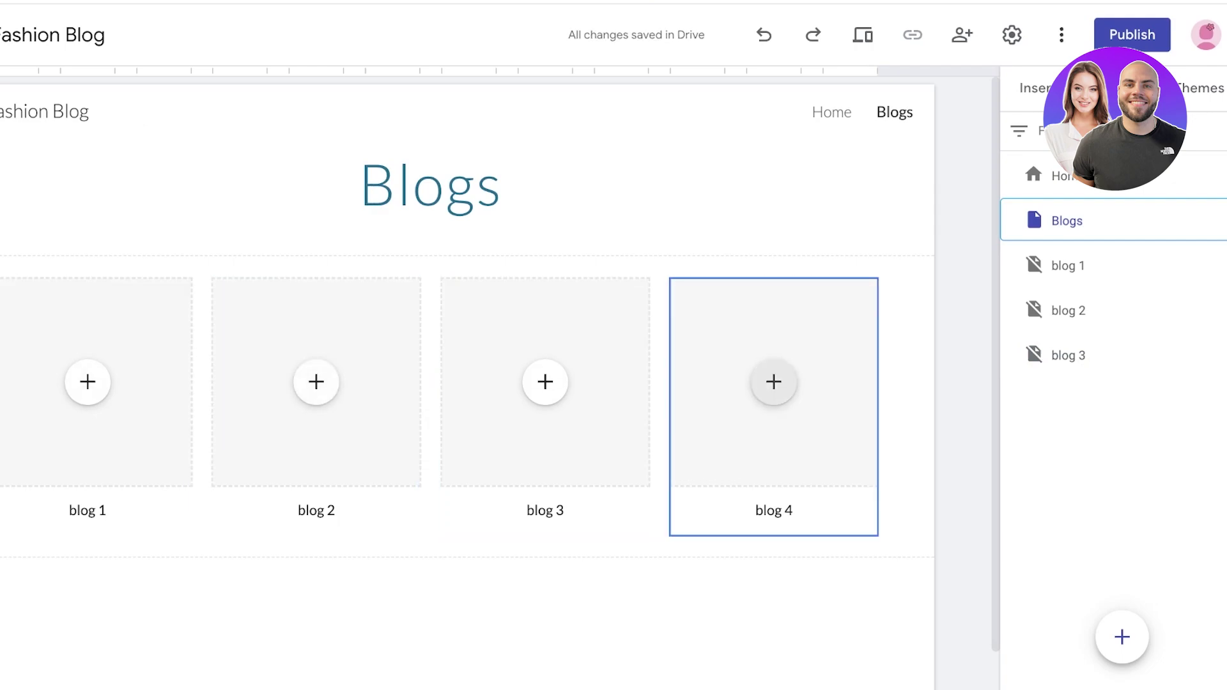
click(1123, 638)
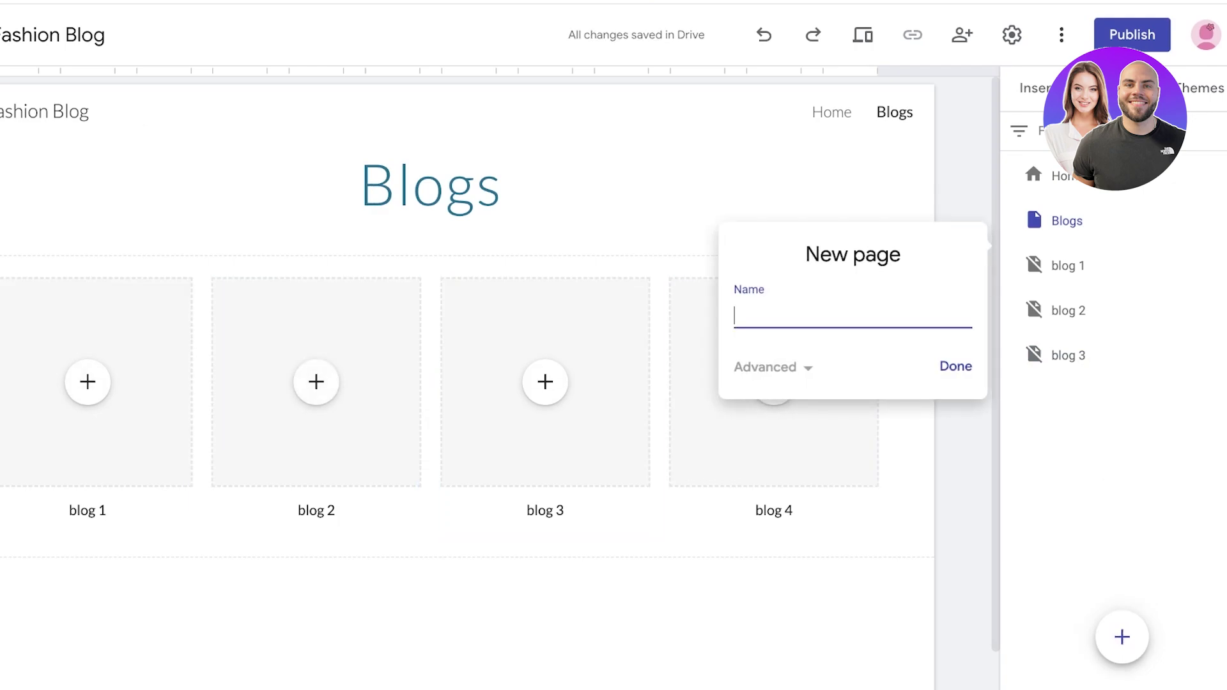
text(All Blogs)
key(Return)
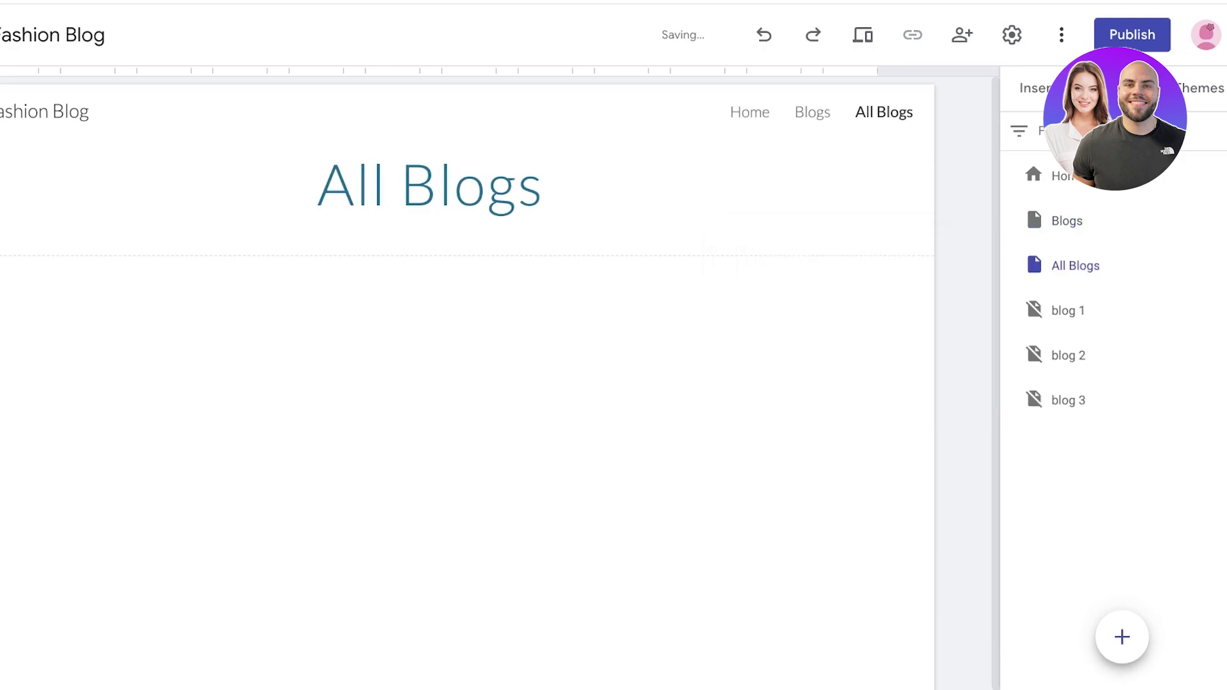
Step: Add a subpage named "blog a" under the All Blogs page and delete it again
click(1218, 264)
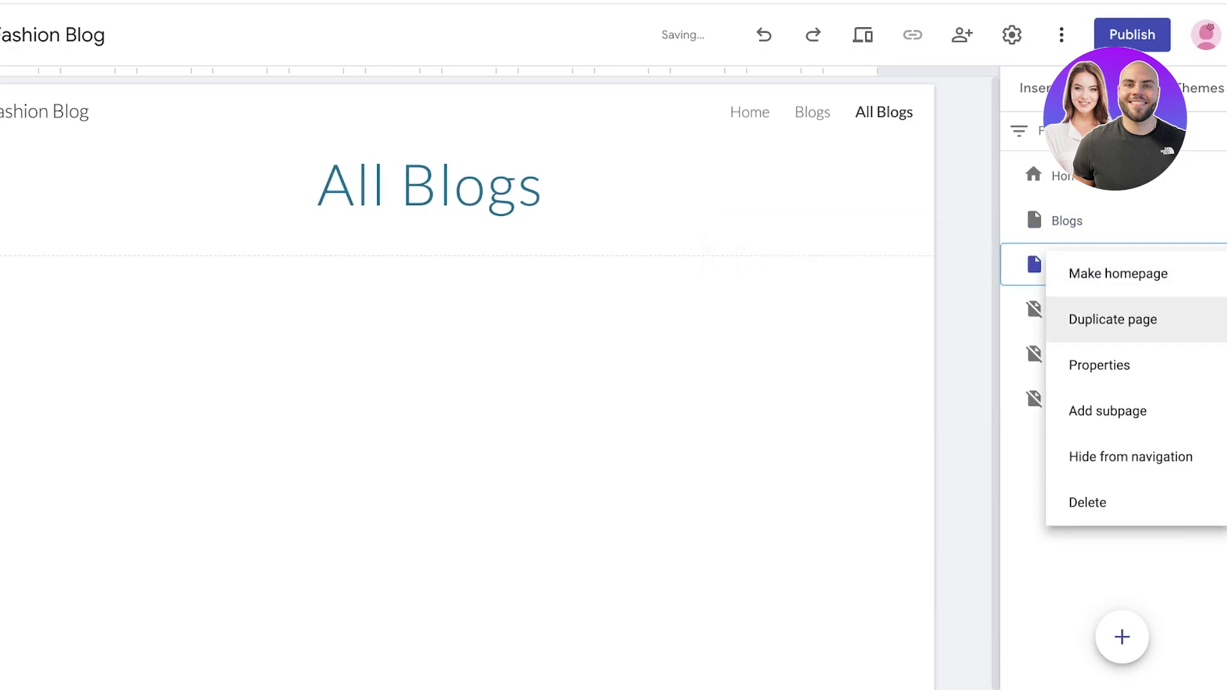
click(1115, 411)
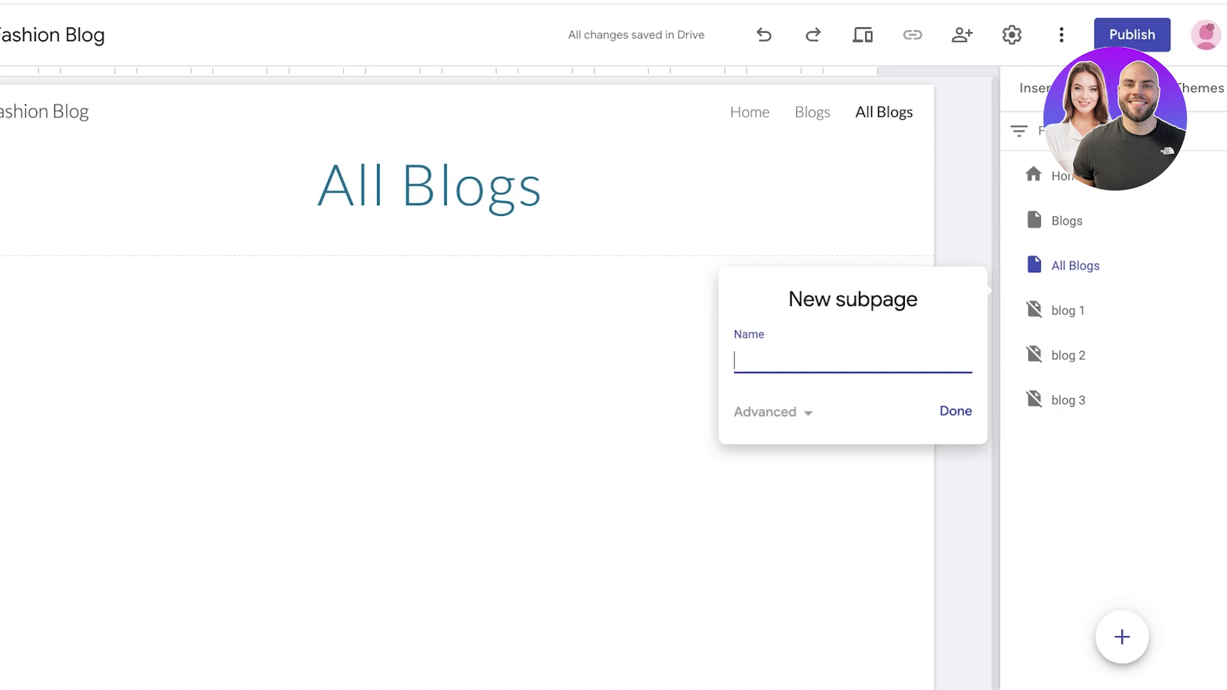
text(blog a)
key(Return)
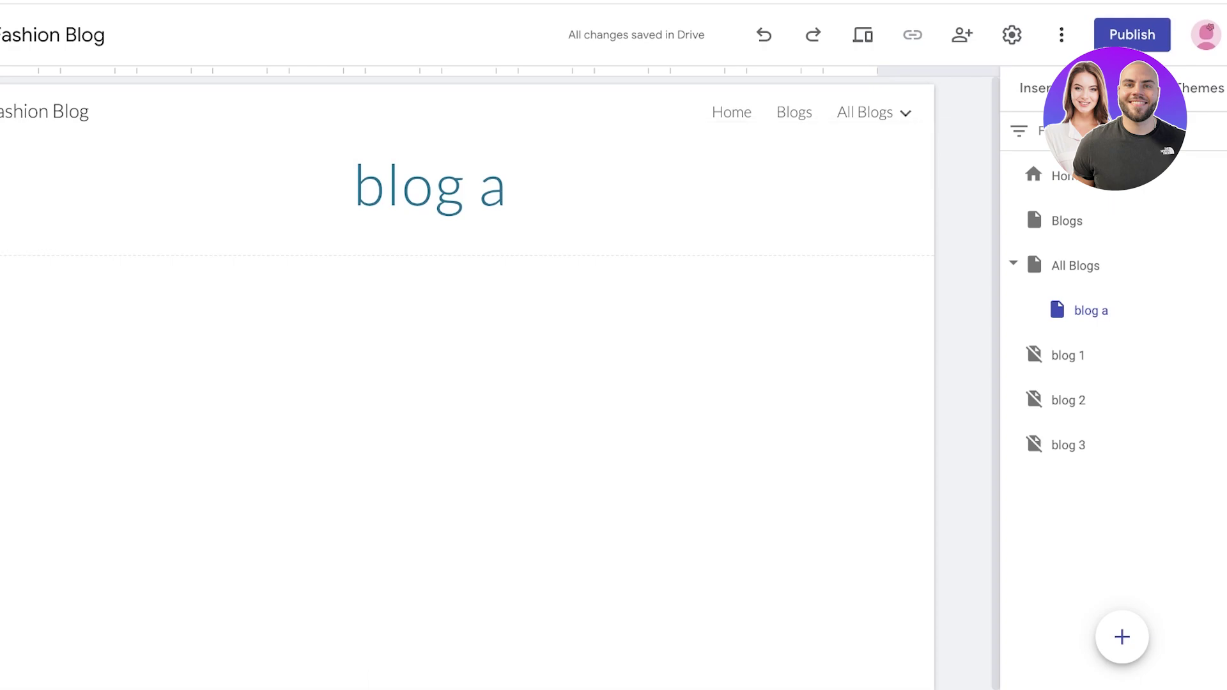
click(1210, 311)
click(1189, 545)
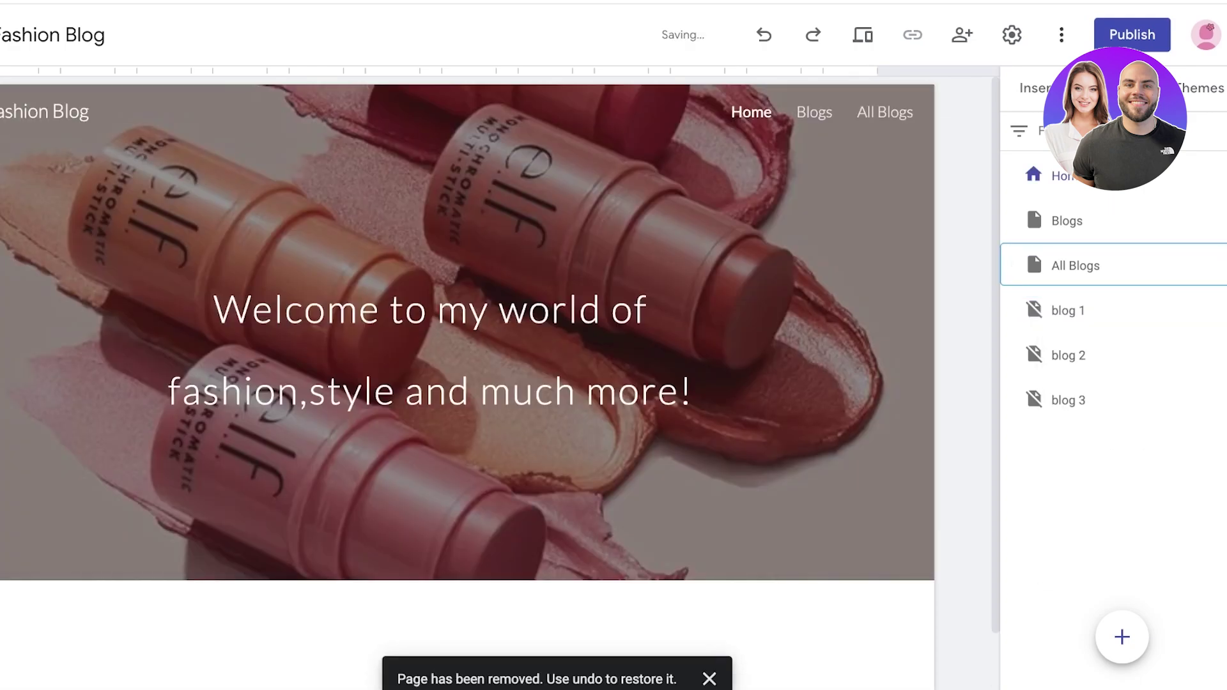
Step: Delete the All Blogs page and open the Blogs page
click(1210, 266)
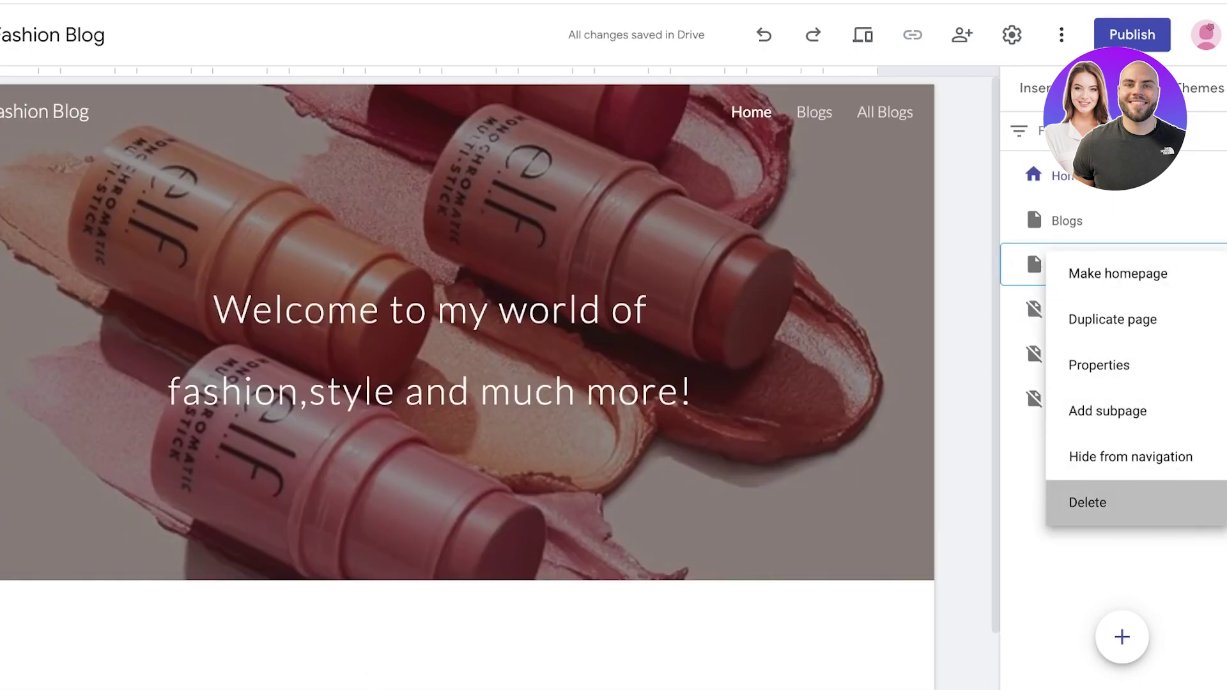
click(1087, 501)
click(1124, 228)
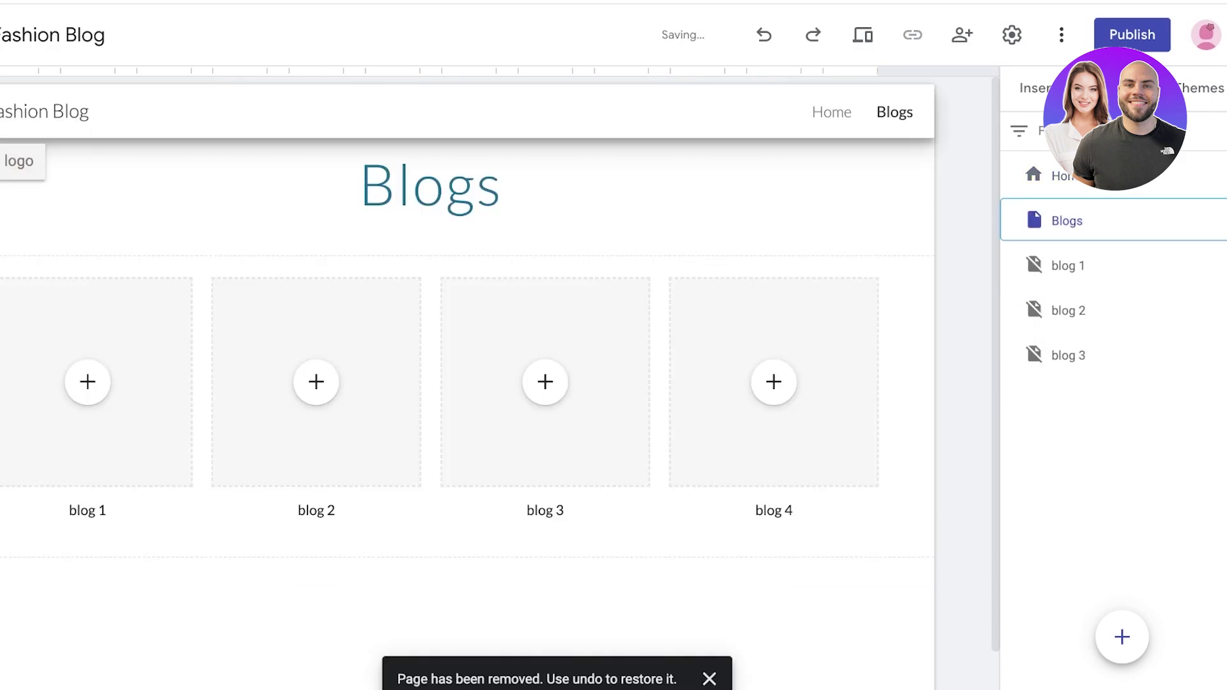
Step: Add a text box reading "Fashion" and place it between the Blogs title and the row of blog blocks
scroll(317, 382, down, 1)
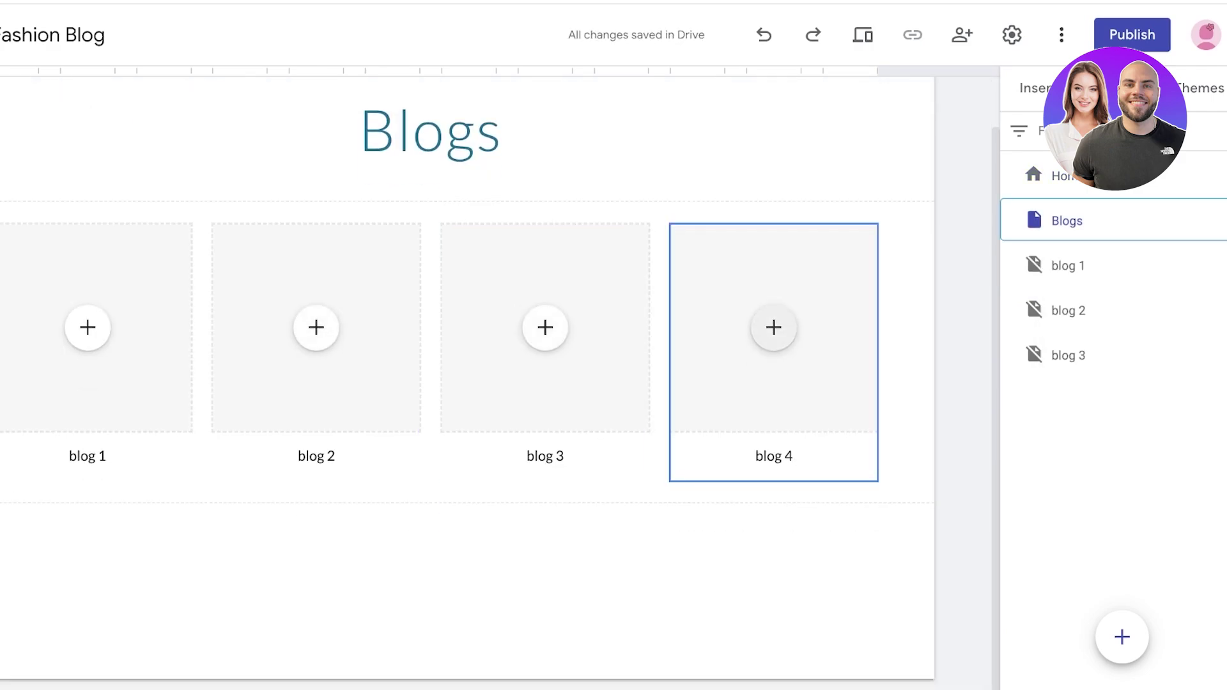
click(1037, 88)
click(1118, 89)
click(1036, 88)
scroll(448, 377, up, 1)
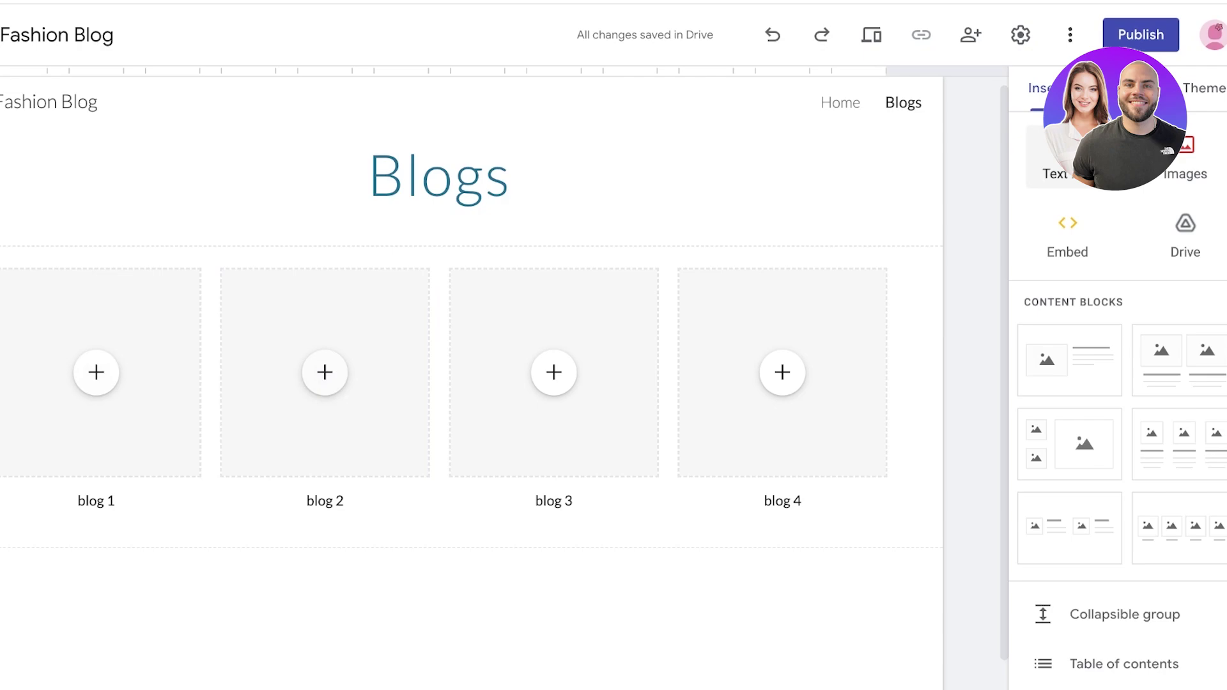
click(1067, 157)
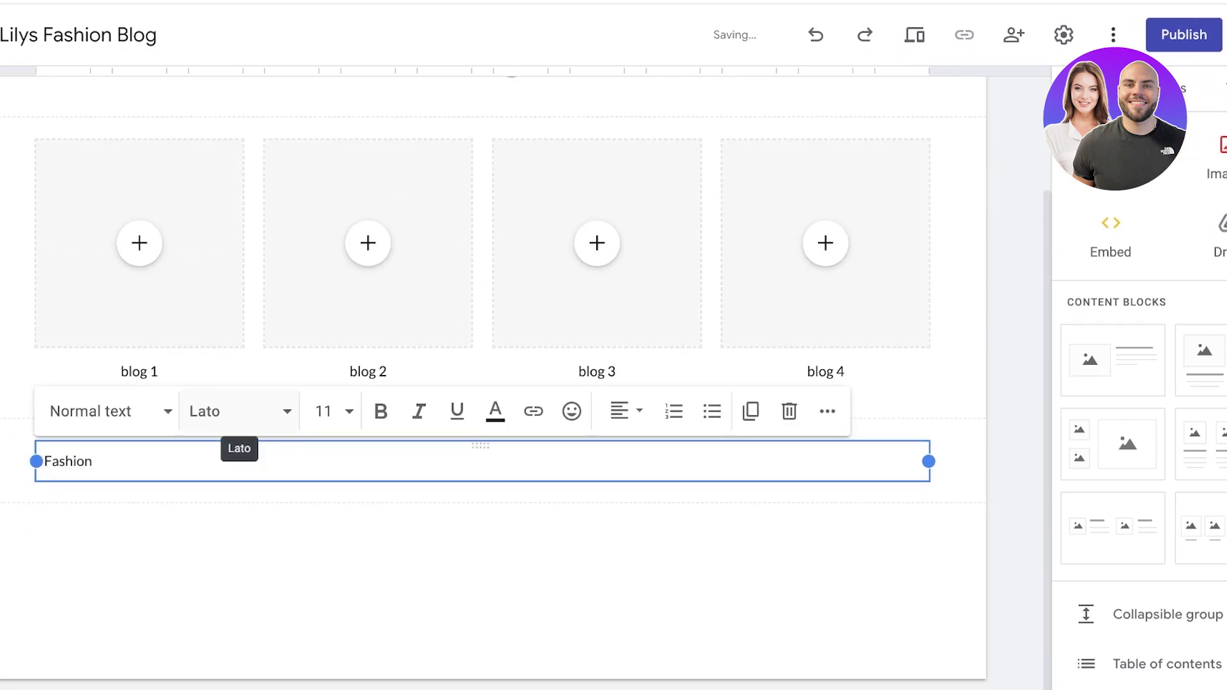
click(240, 595)
drag(5, 461, 1, 143)
scroll(140, 330, up, 2)
Step: Format the Fashion text with the Title style and center it
click(140, 299)
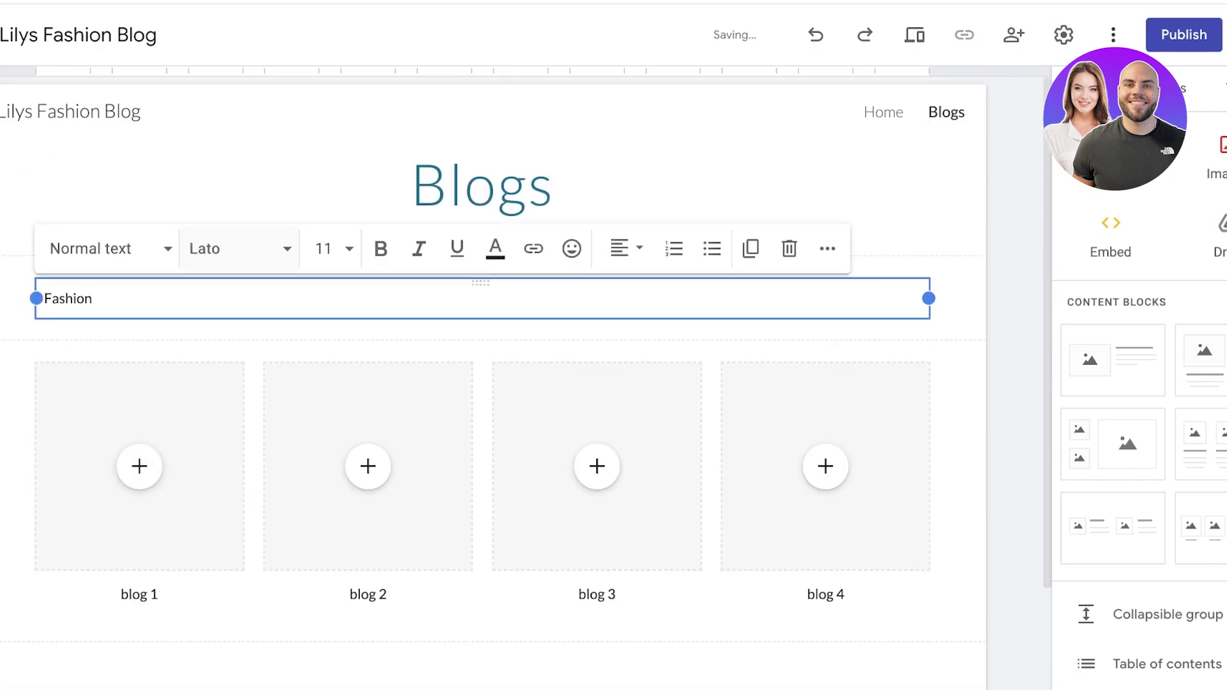
click(96, 249)
click(75, 348)
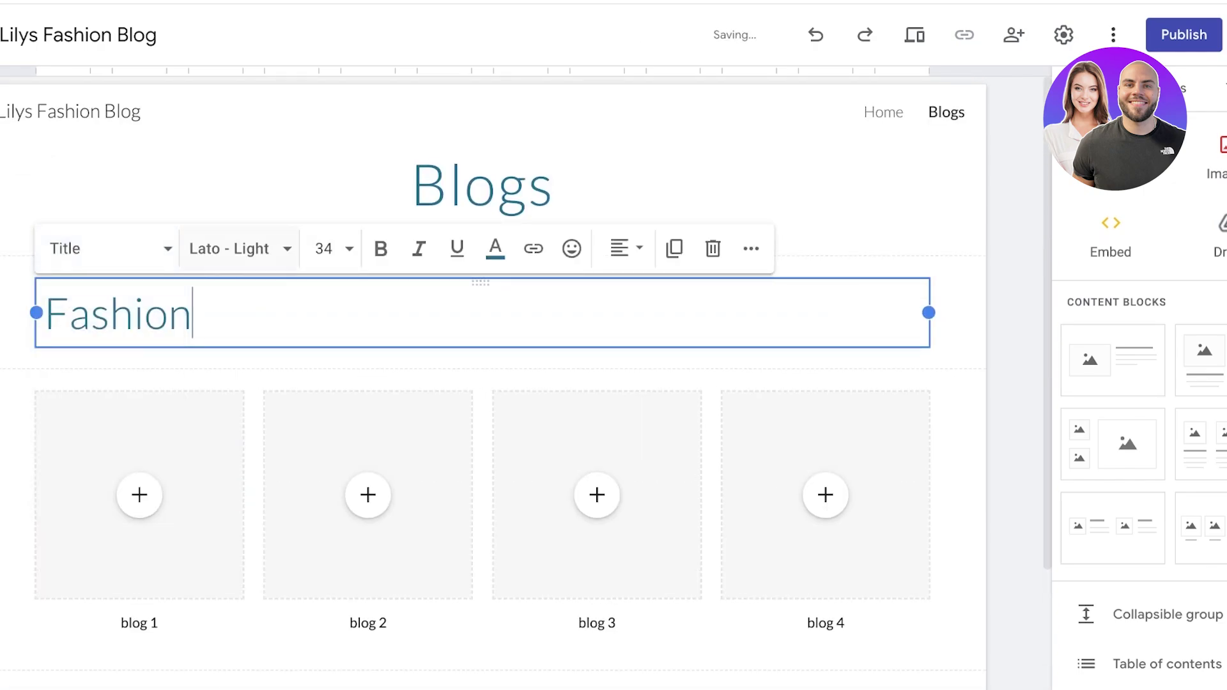
click(623, 248)
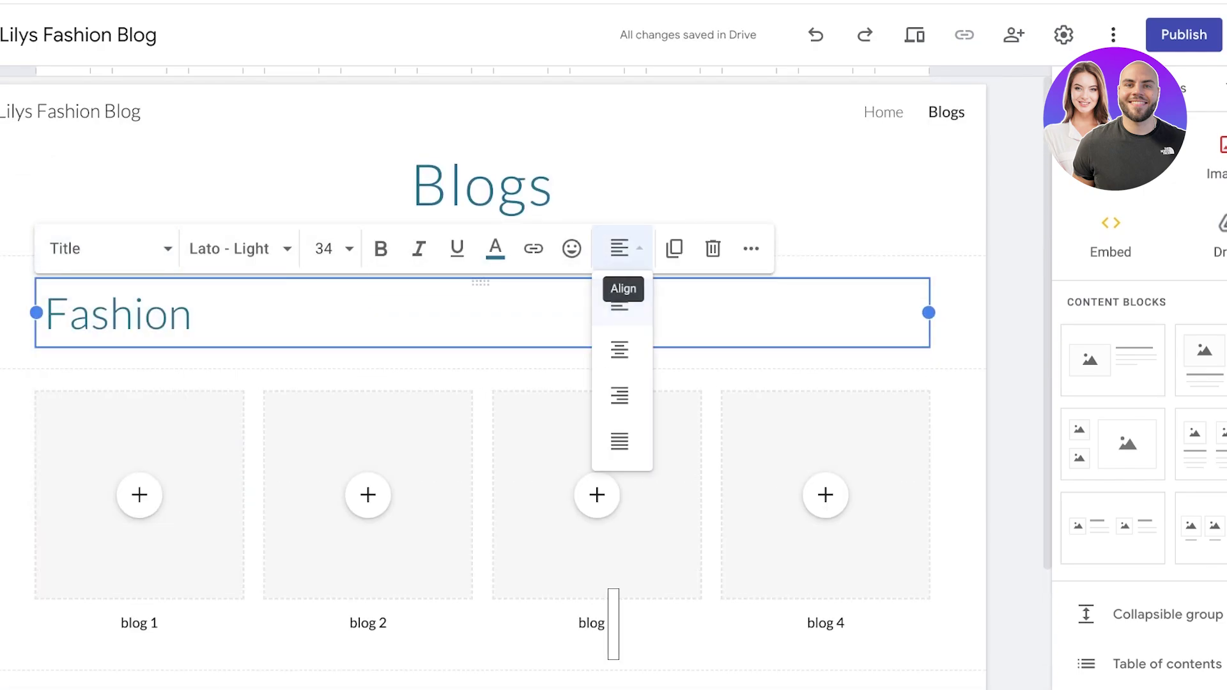
click(619, 350)
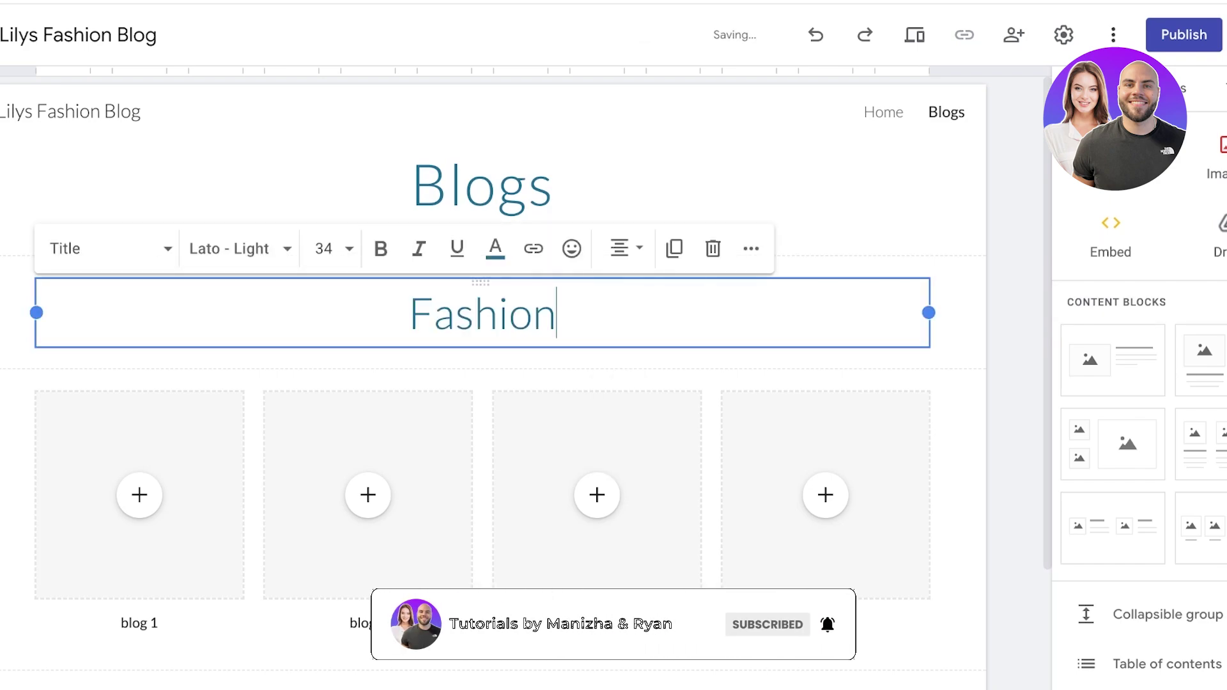
Step: Try to set the Fashion heading's text color to black (#000000) and make it bold
click(496, 248)
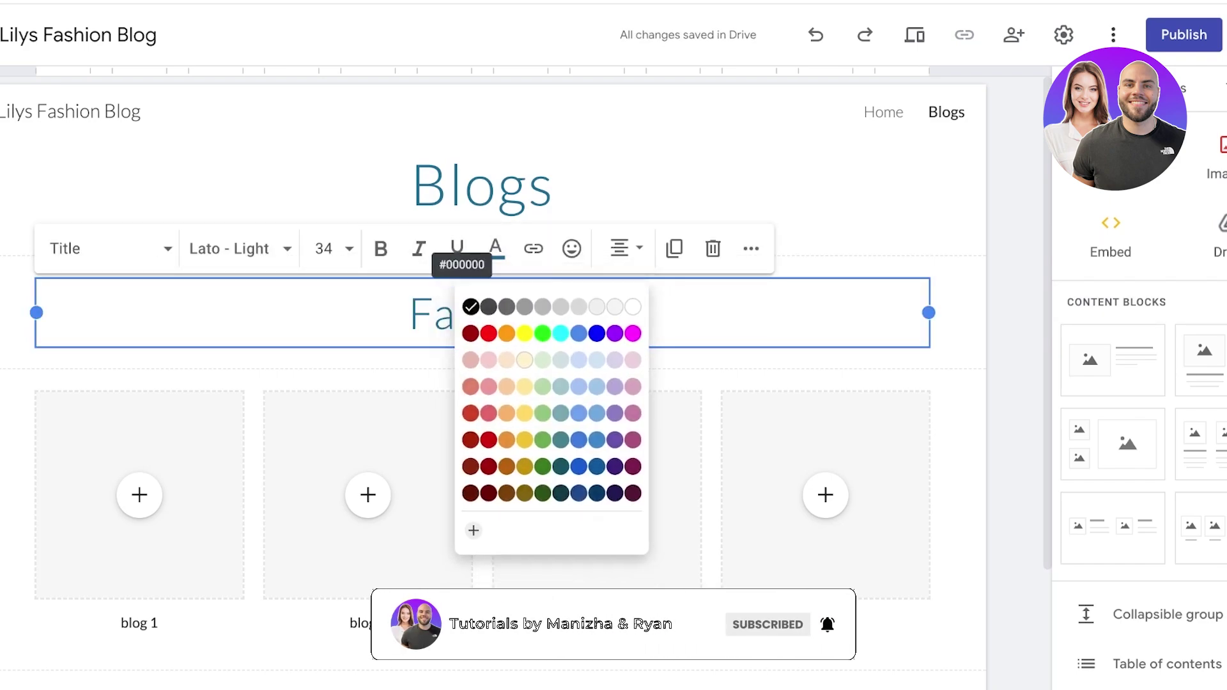
click(470, 299)
click(382, 248)
Step: Make the Fashion heading bold and set its font to PT Sans
double_click(483, 314)
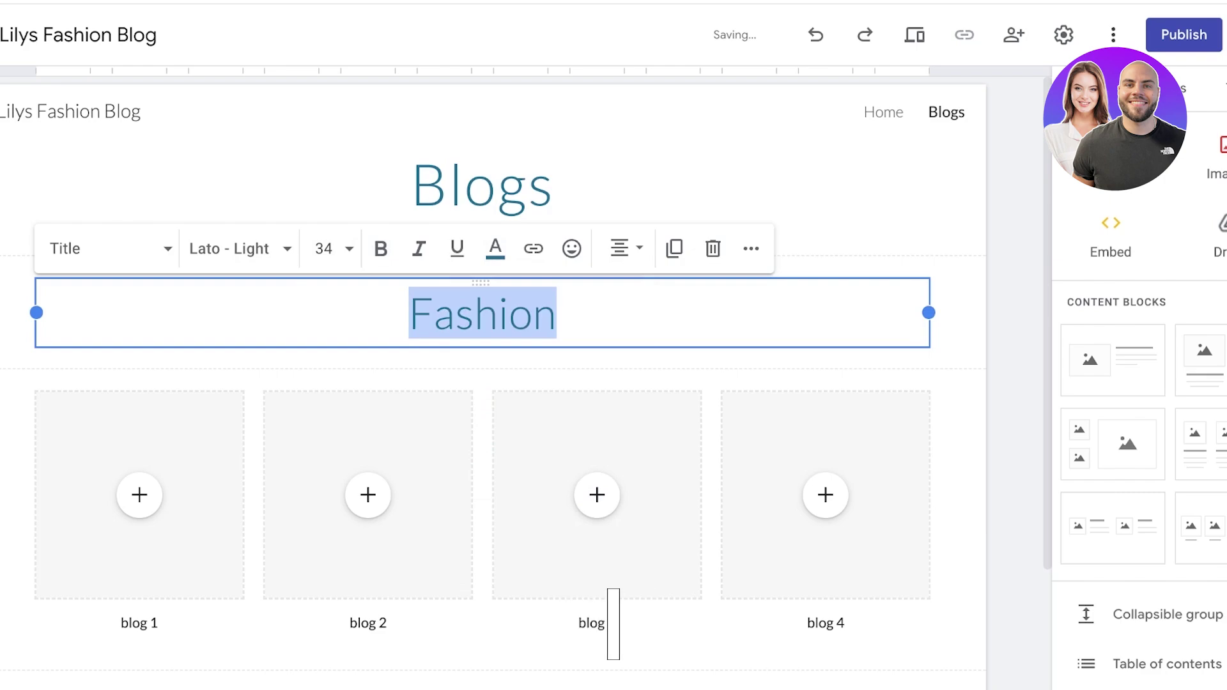
click(381, 249)
click(239, 248)
scroll(269, 543, down, 5)
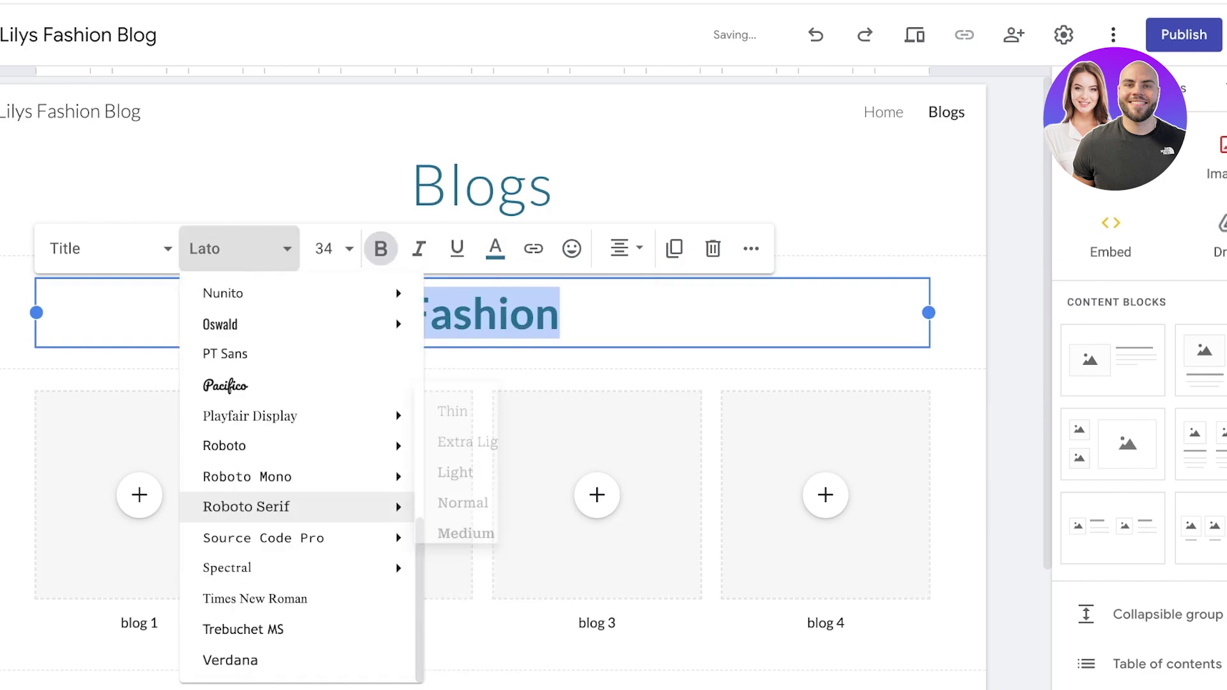
mouse_move(287, 445)
click(225, 353)
click(594, 356)
scroll(595, 339, down, 3)
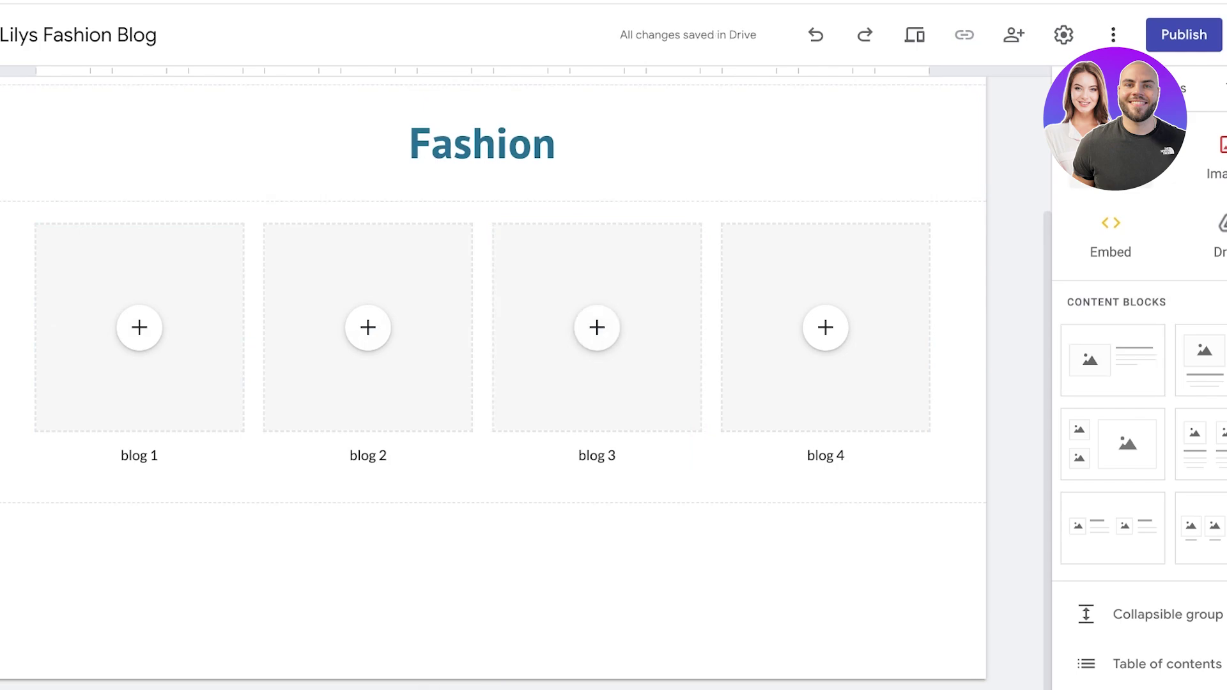
click(1111, 159)
click(789, 145)
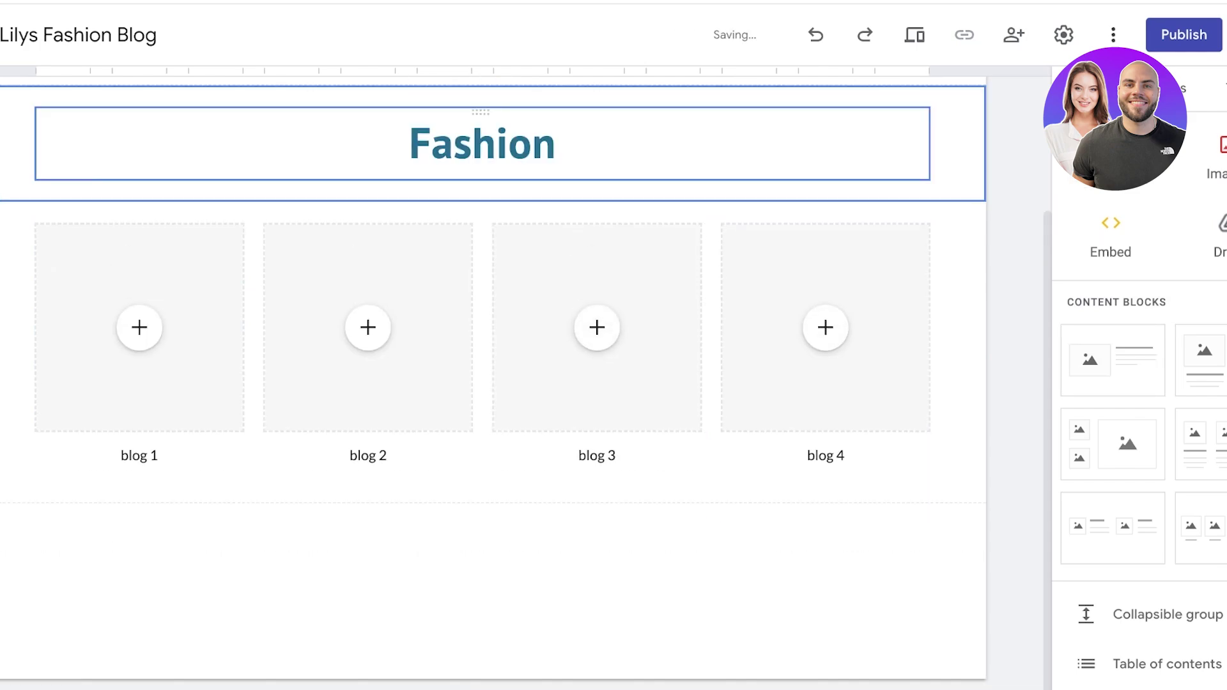
Step: Duplicate the Fashion heading to below the row of blog blocks and change the copy's text to "Lifestyle"
scroll(713, 250, up, 3)
click(675, 249)
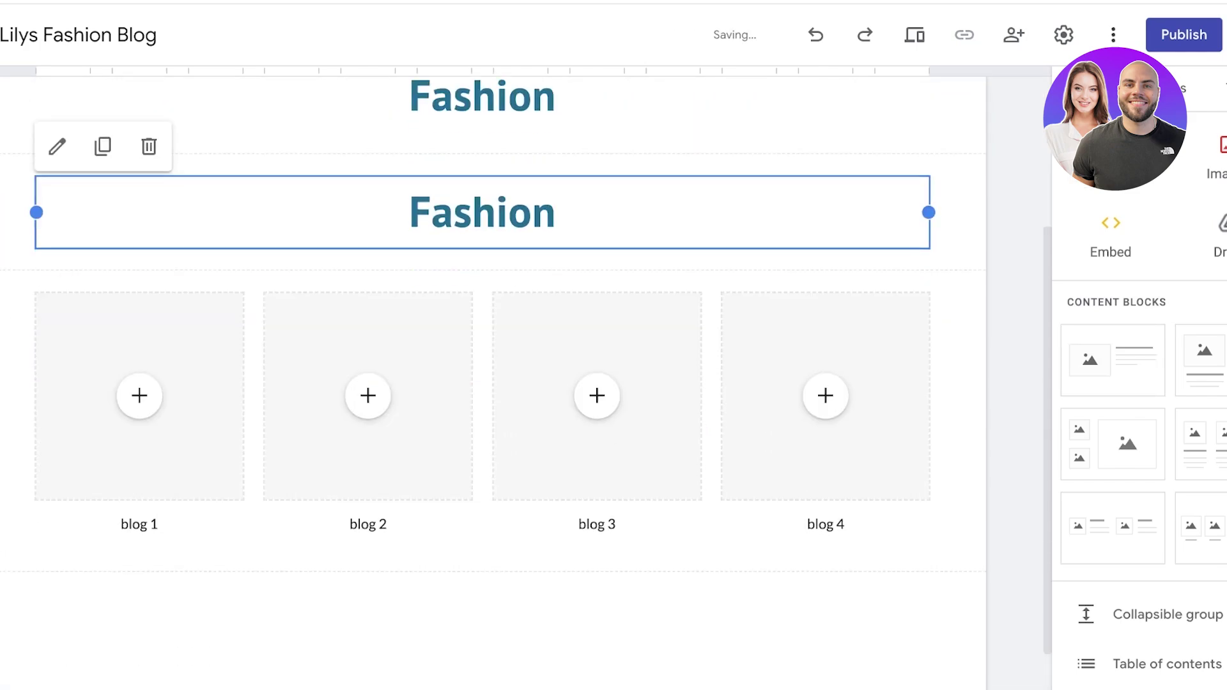
drag(481, 180, 658, 575)
text(Lif)
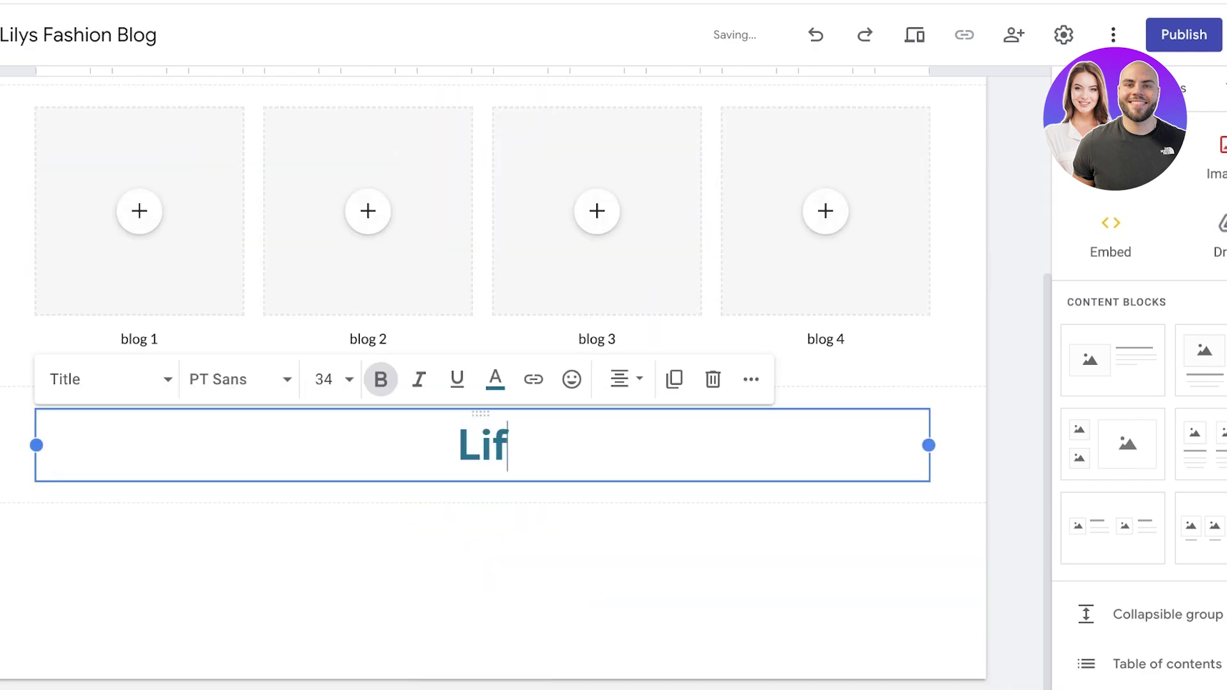
text(estyle)
key(Escape)
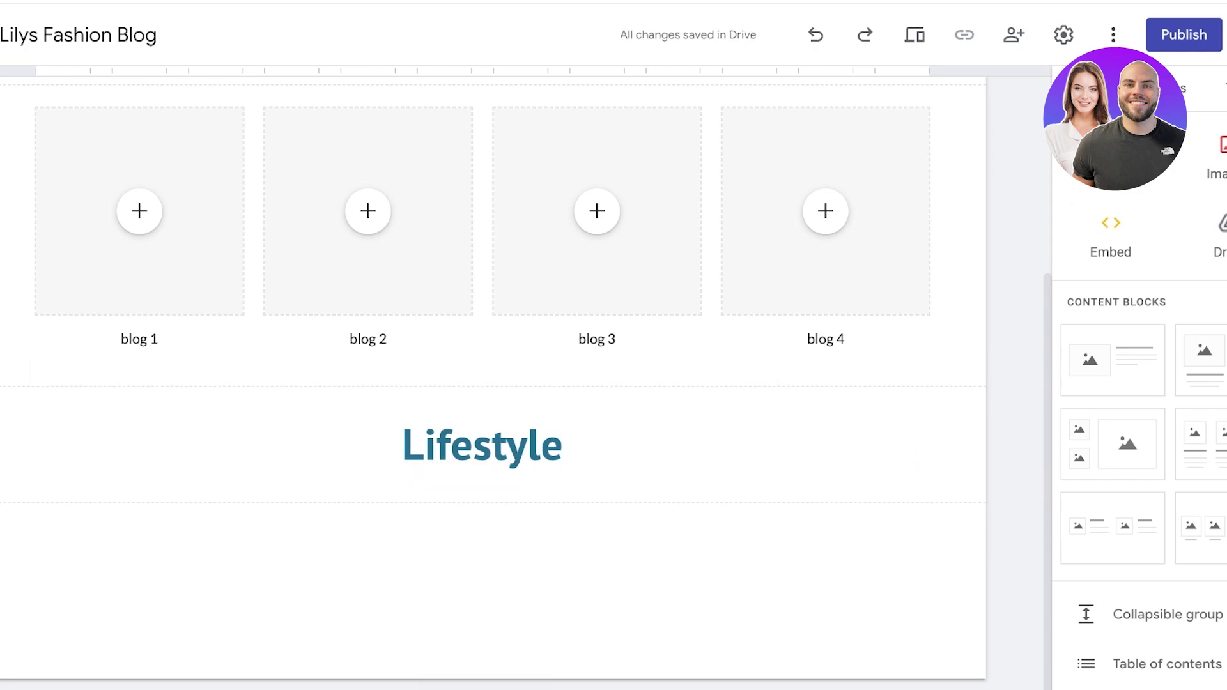
Step: View the blog 2 page and return to the Blogs page
click(1169, 88)
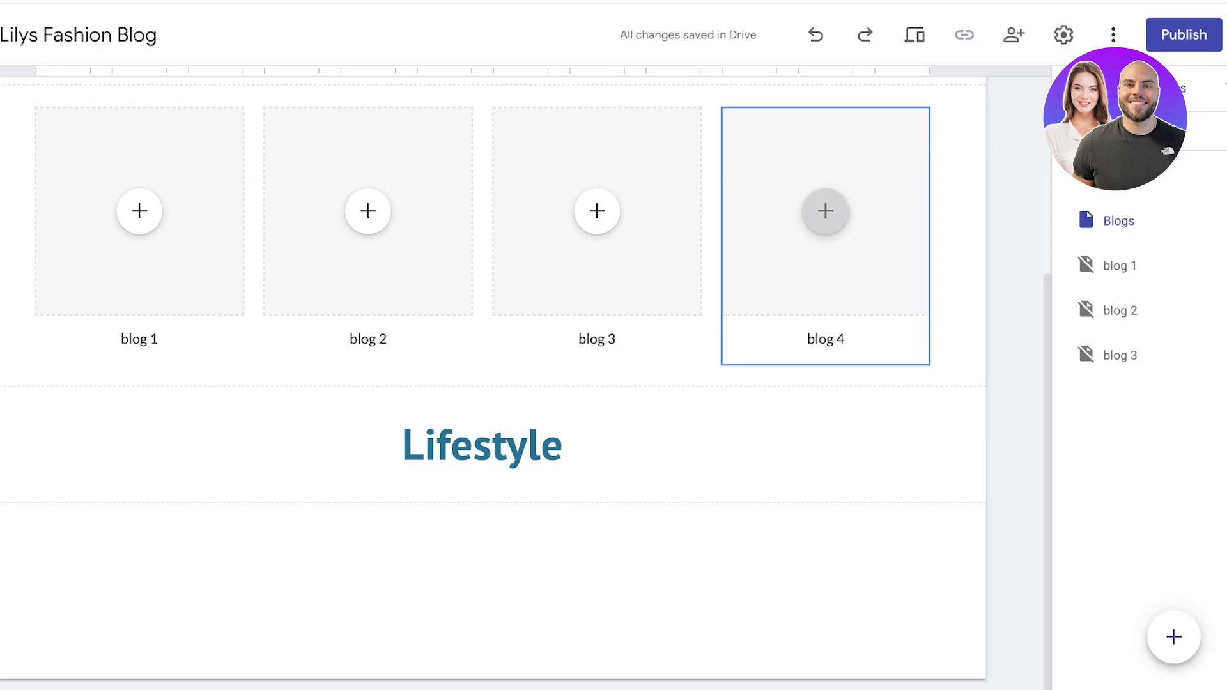
scroll(826, 211, up, 5)
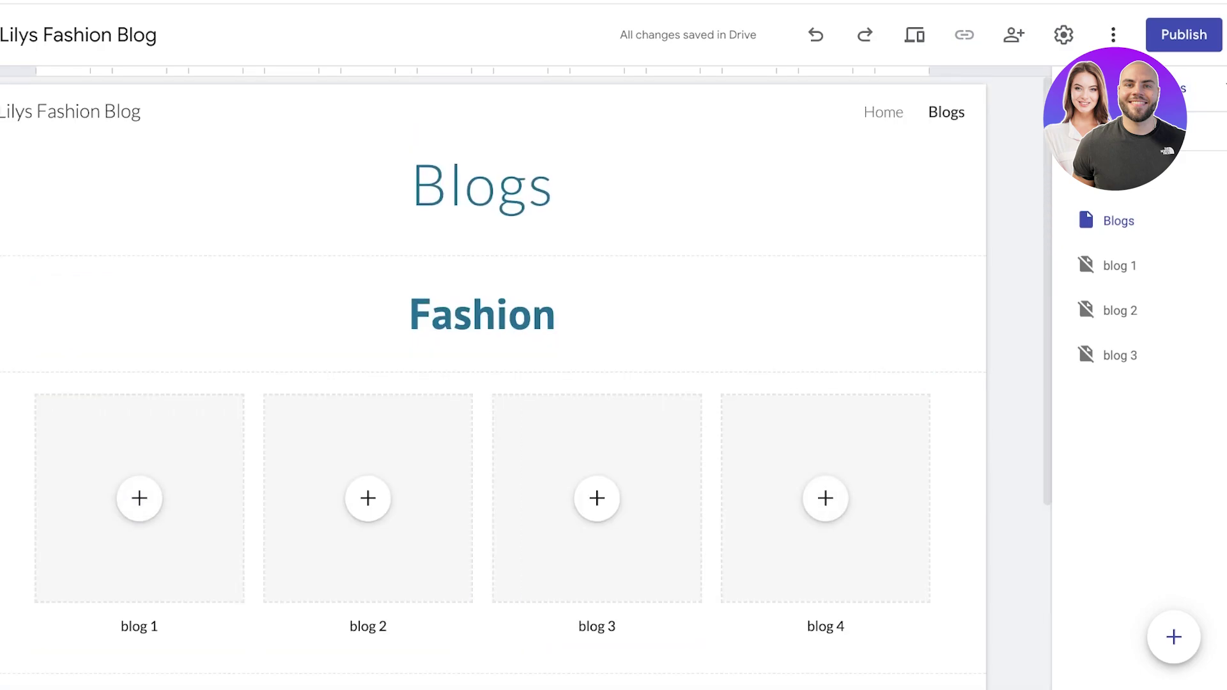
double_click(1121, 311)
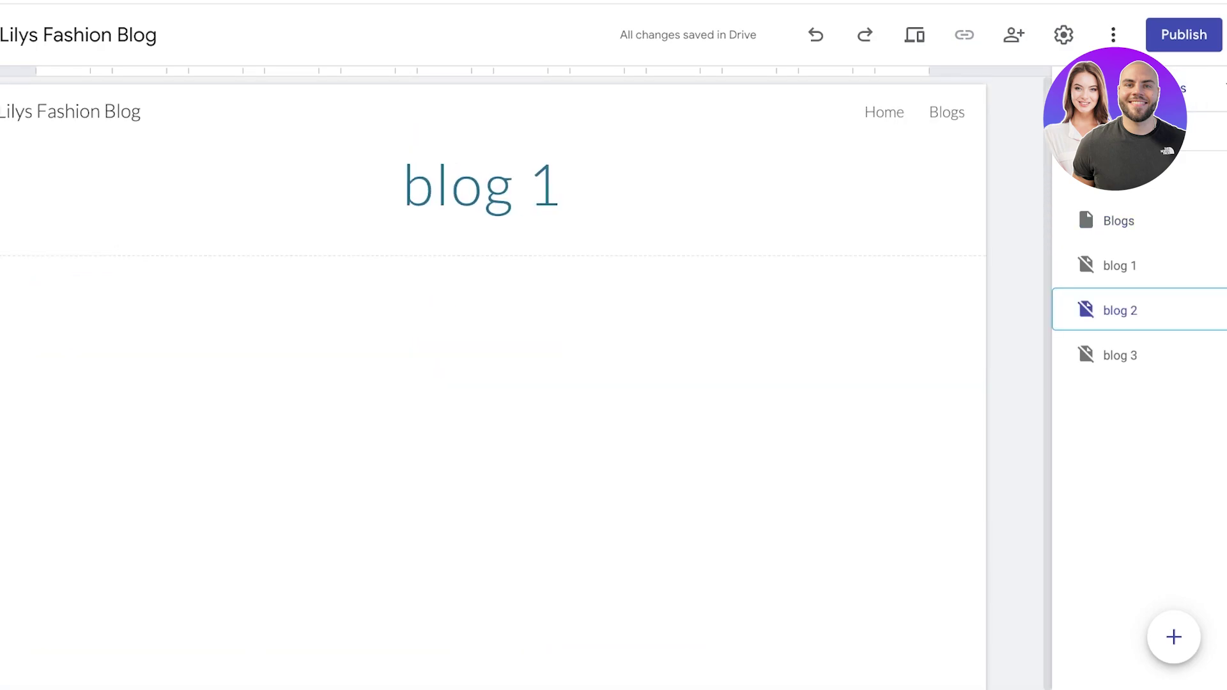
click(947, 112)
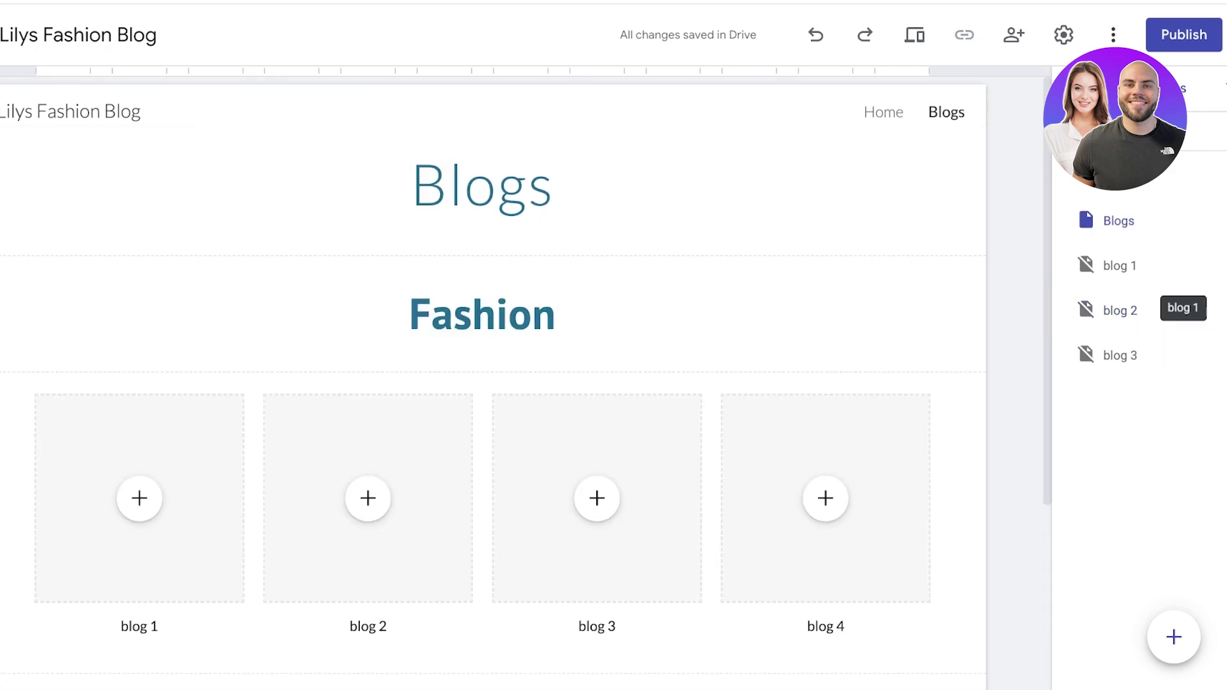
Step: Link the "blog 1" caption under the Fashion heading to the site's blog 1 page
scroll(140, 531, down, 2)
click(140, 531)
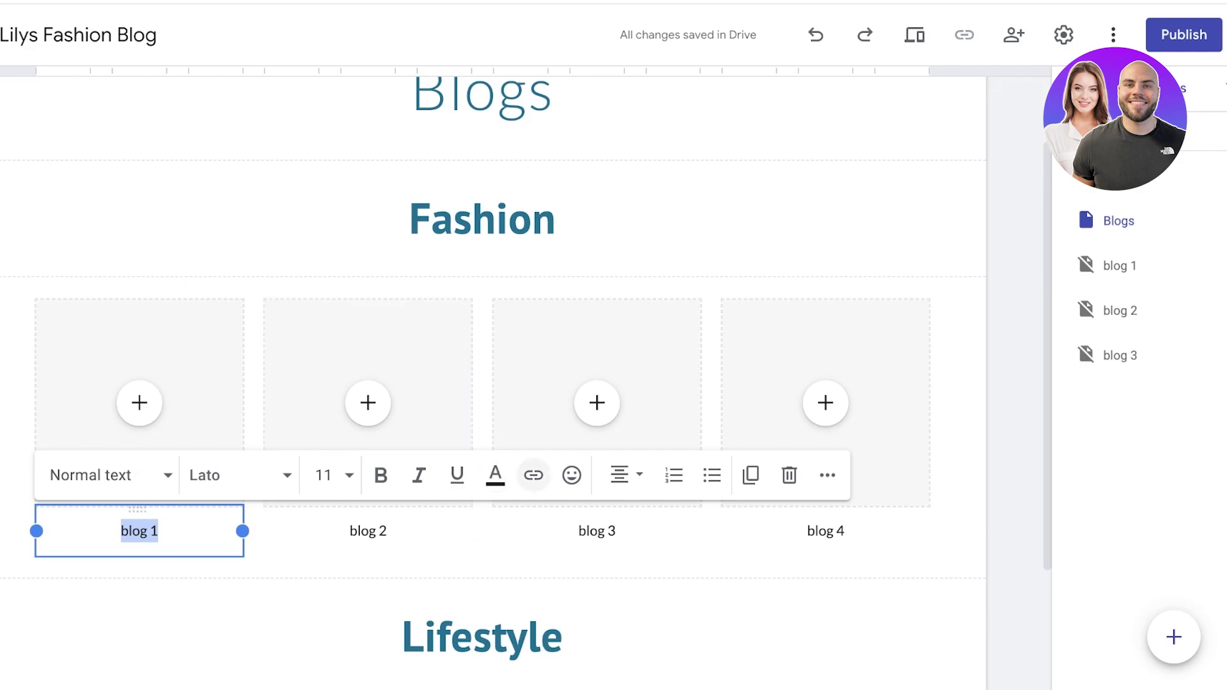
click(533, 475)
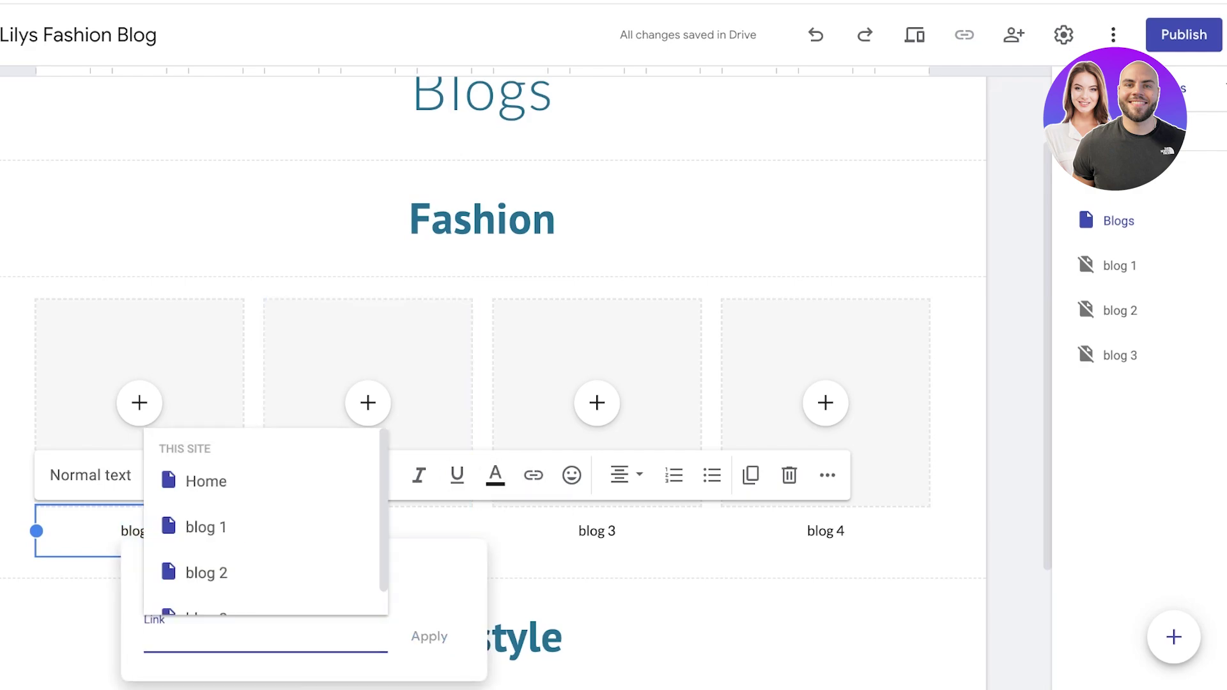
click(207, 527)
click(429, 637)
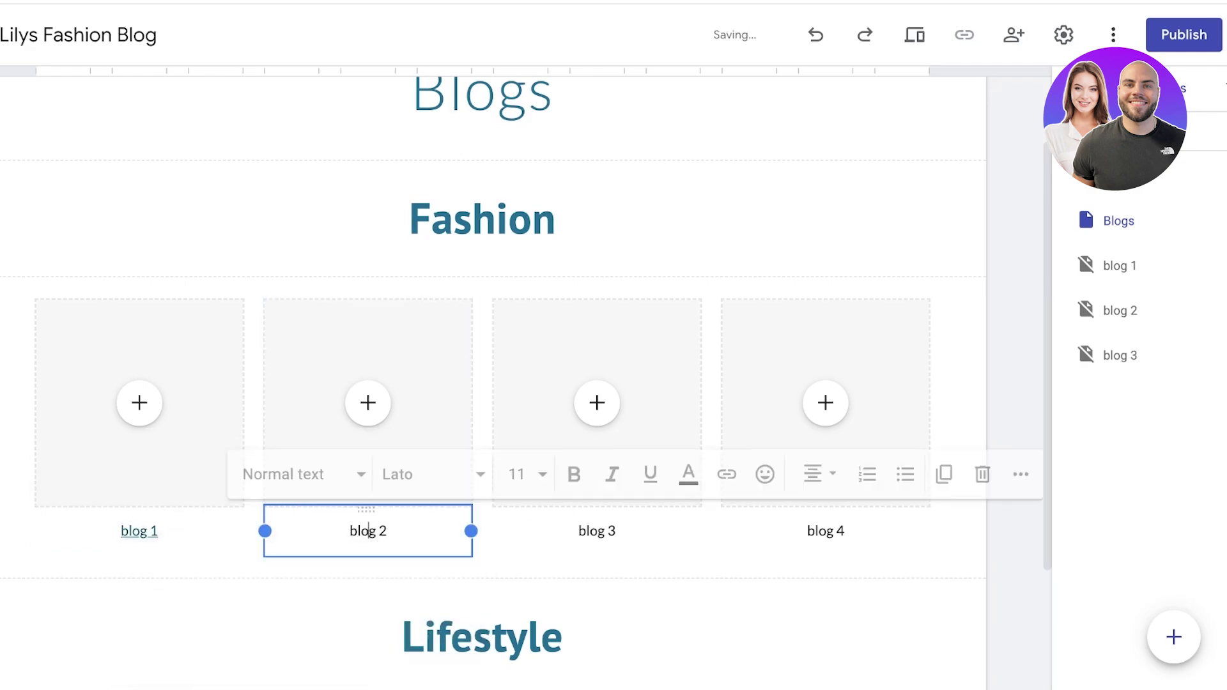
Step: Link the "blog 2" caption to the site's blog 2 page
double_click(368, 531)
click(727, 475)
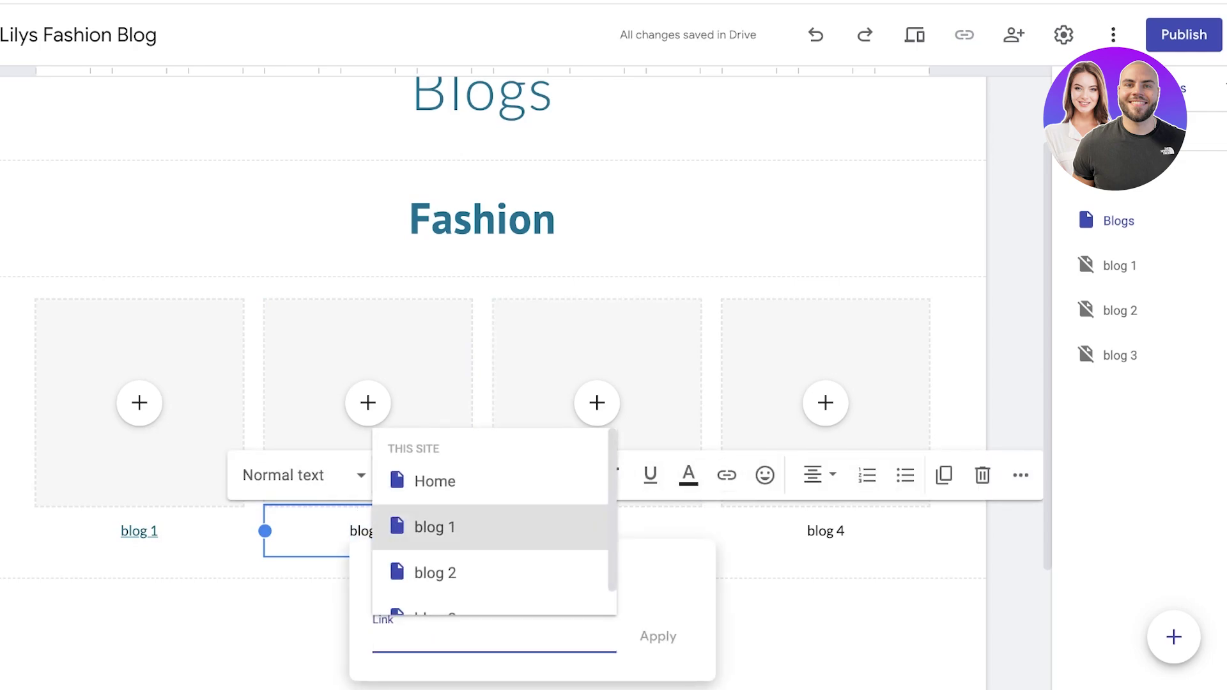
click(435, 573)
click(657, 637)
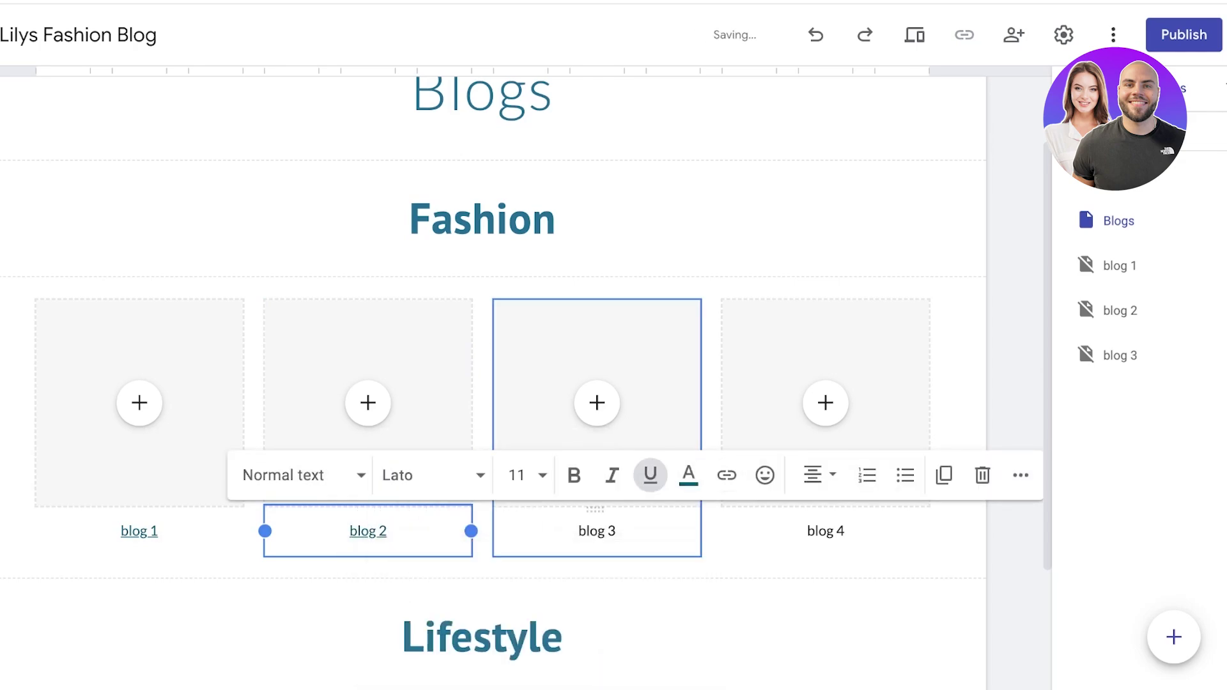
Step: Try to link the "blog 3" caption to a page of this site
triple_click(598, 531)
click(727, 475)
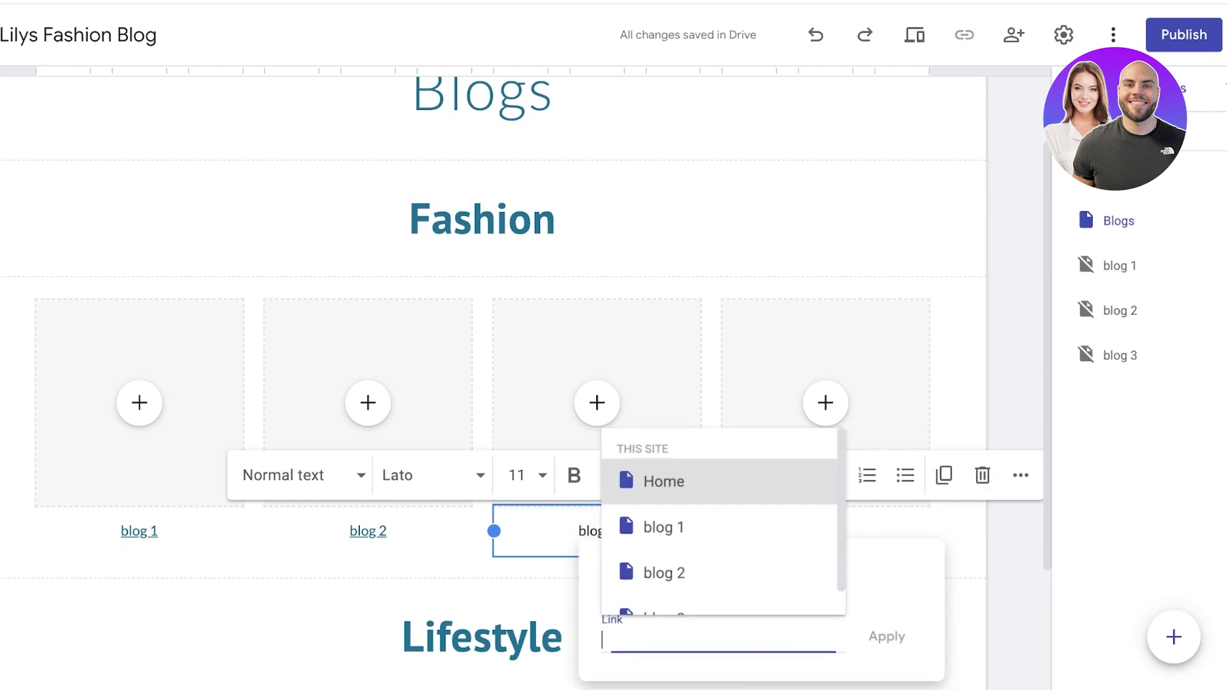
scroll(658, 589, down, 1)
click(658, 589)
click(886, 636)
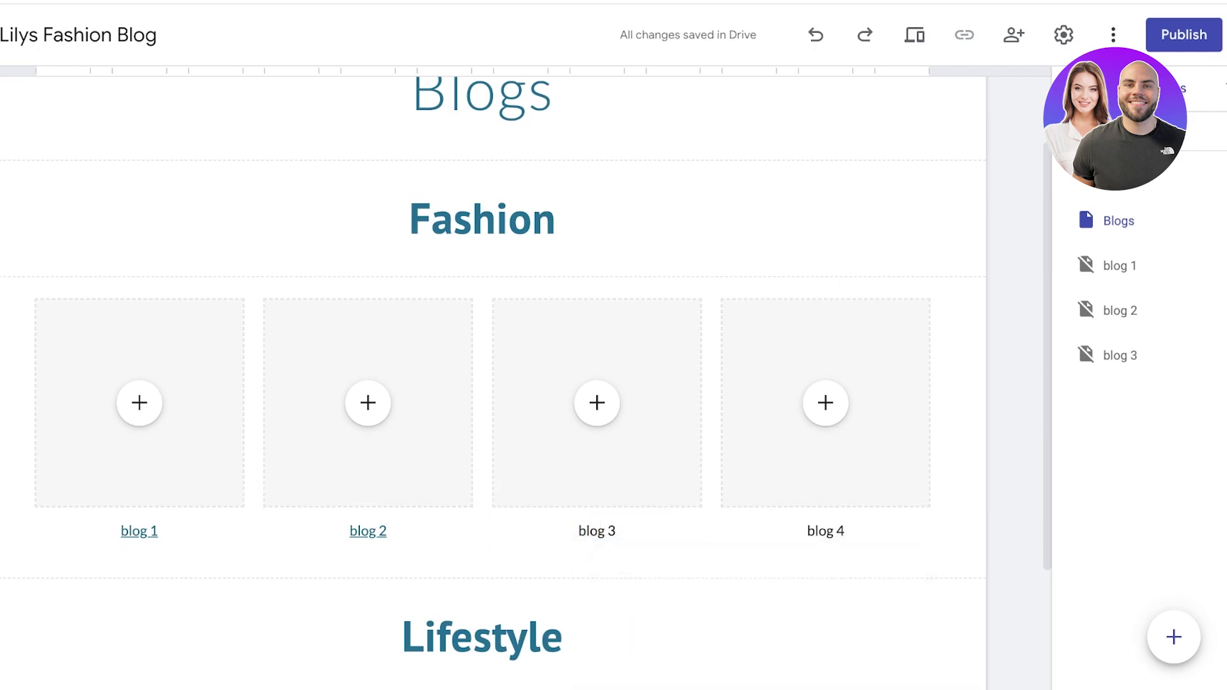
click(140, 403)
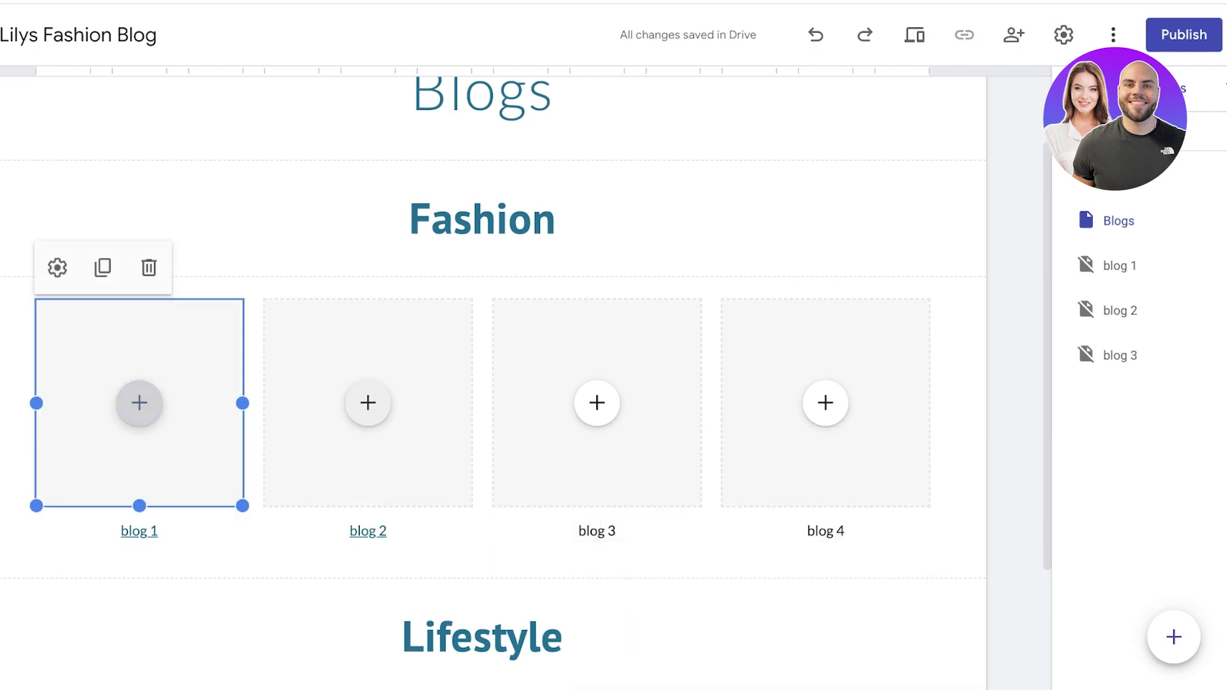
click(17, 422)
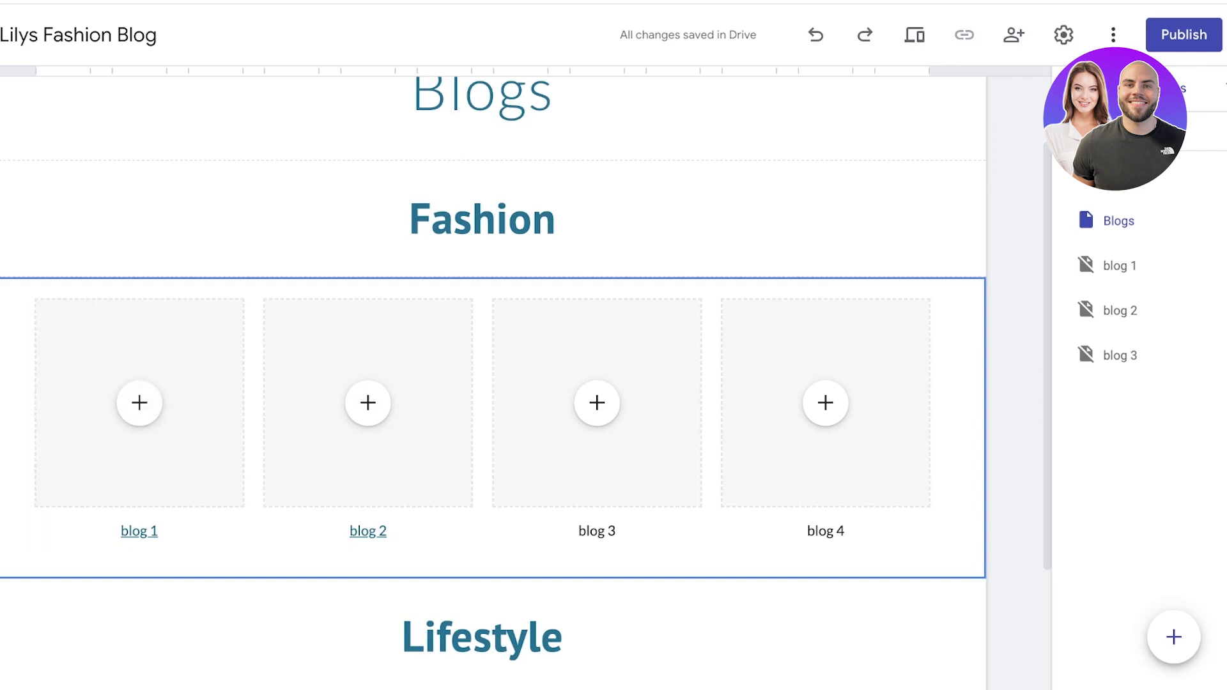
click(125, 531)
click(140, 404)
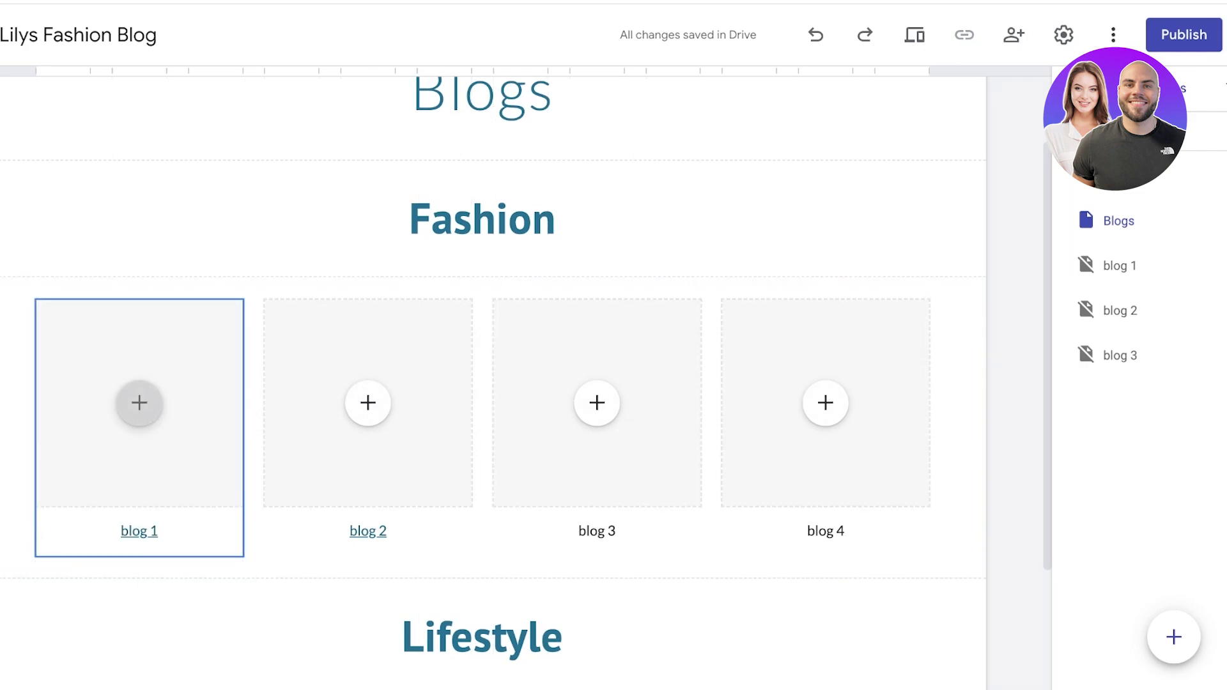
click(139, 404)
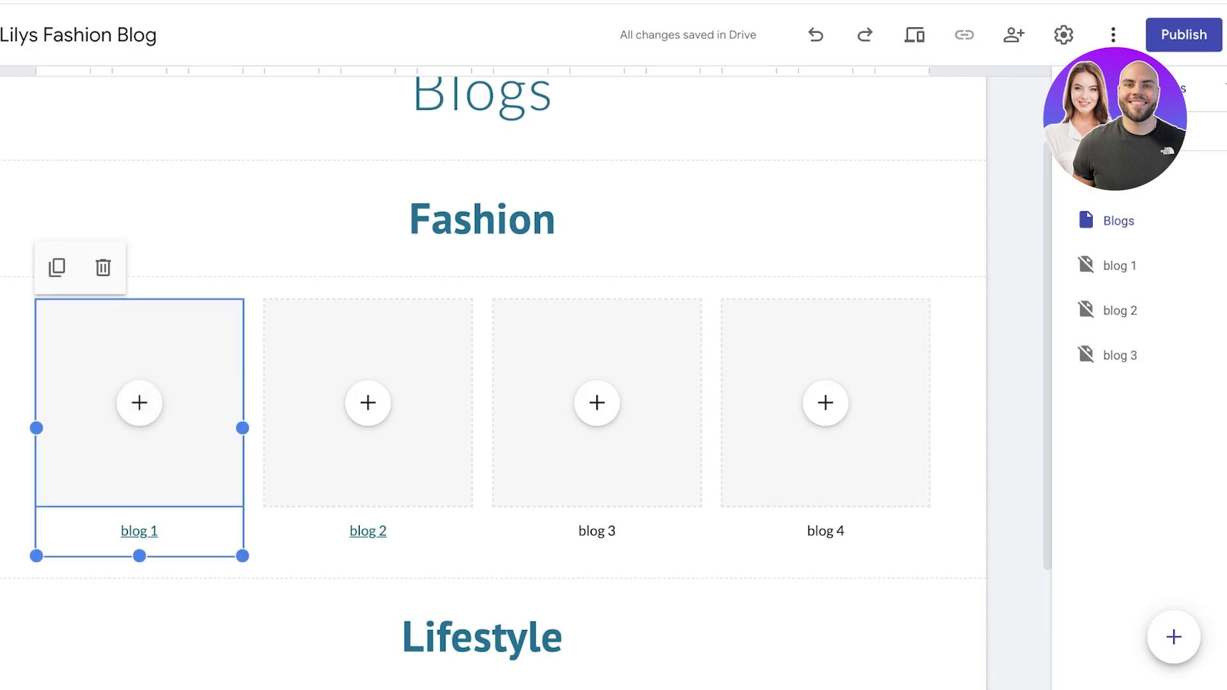
click(410, 220)
click(139, 403)
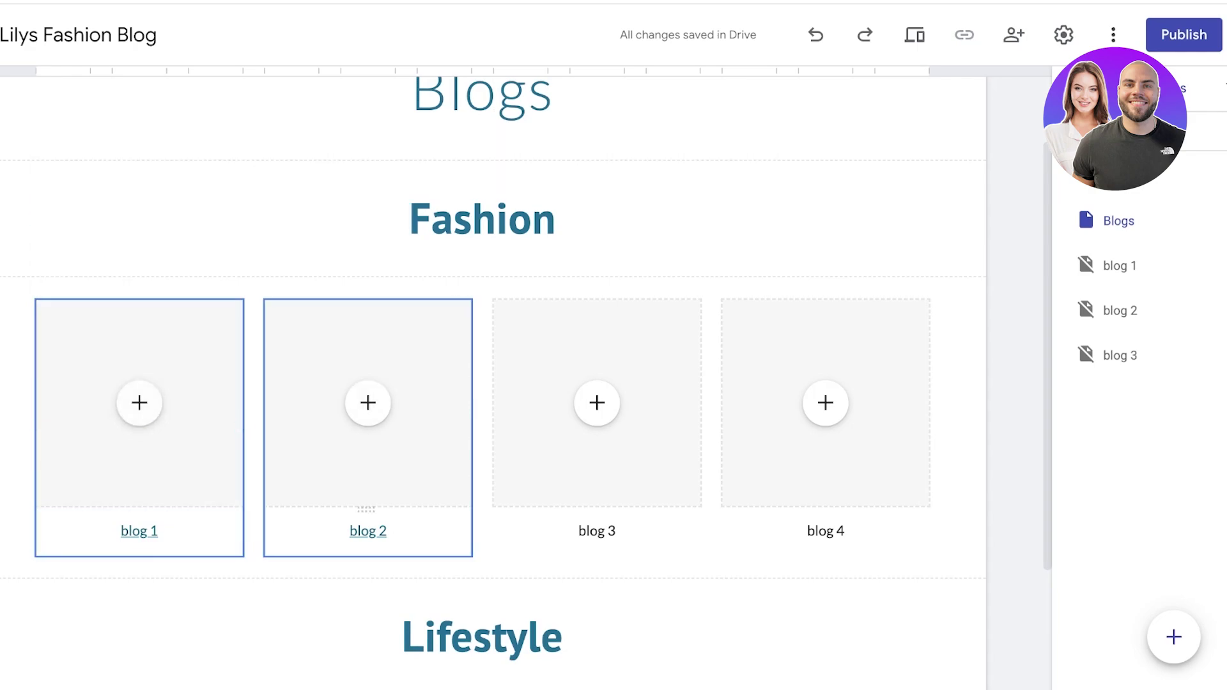
click(483, 409)
Step: Upload the picture of a woman holding a makeup palette into the image placeholder above the "blog 1" caption
click(140, 404)
click(140, 403)
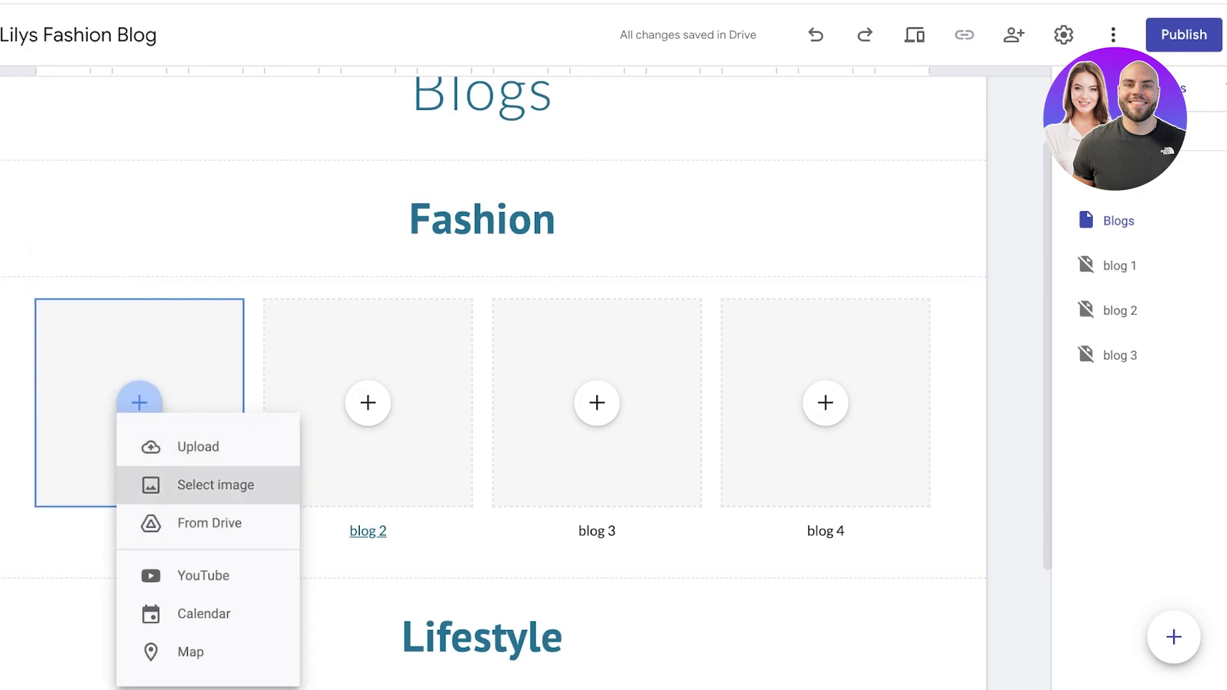
click(186, 446)
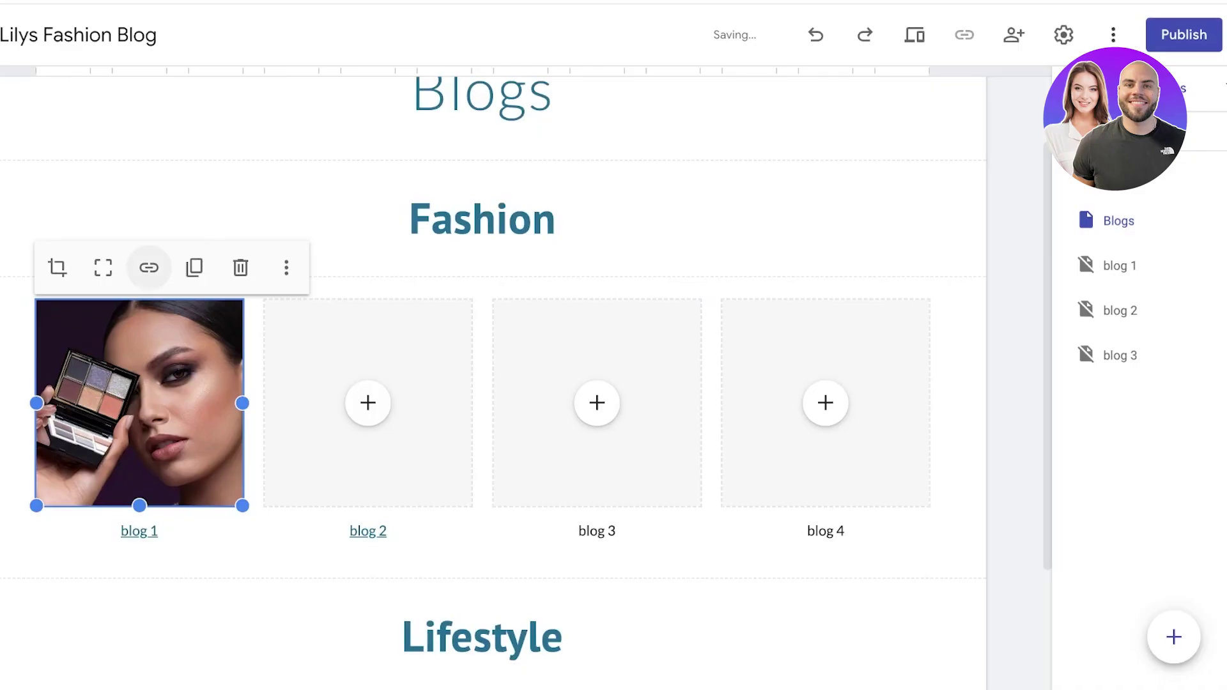
Step: Link the makeup palette picture above the "blog 1" caption to the site's blog 1 page
click(148, 267)
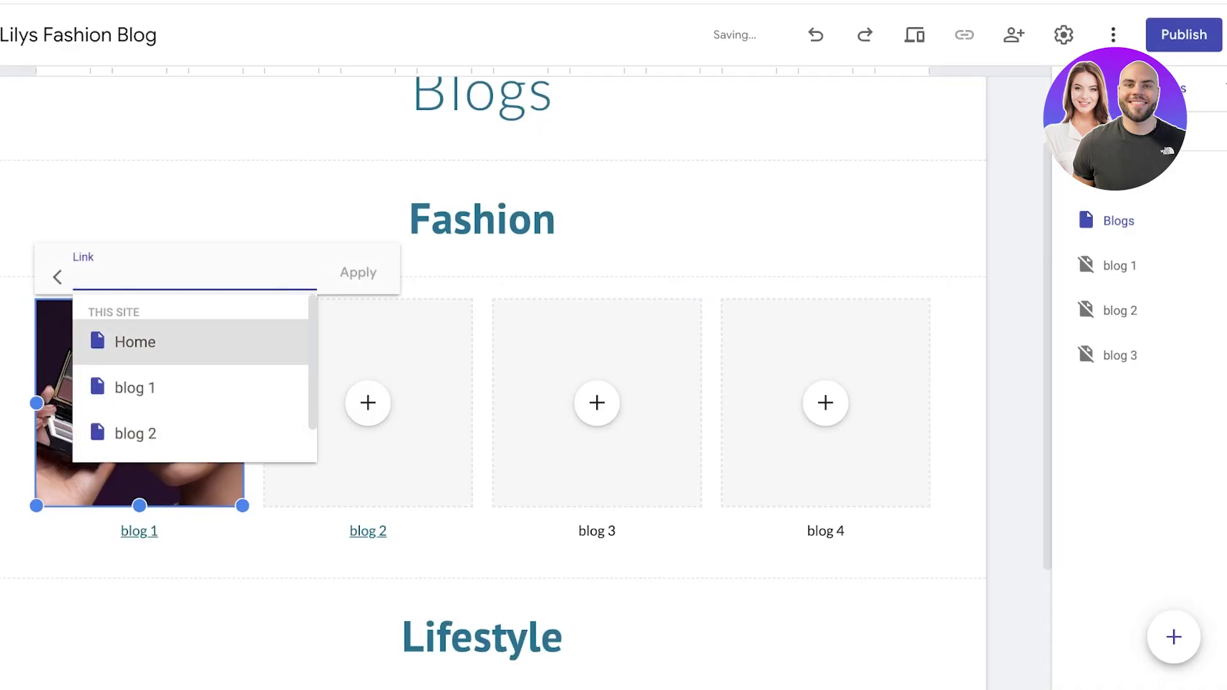
click(148, 388)
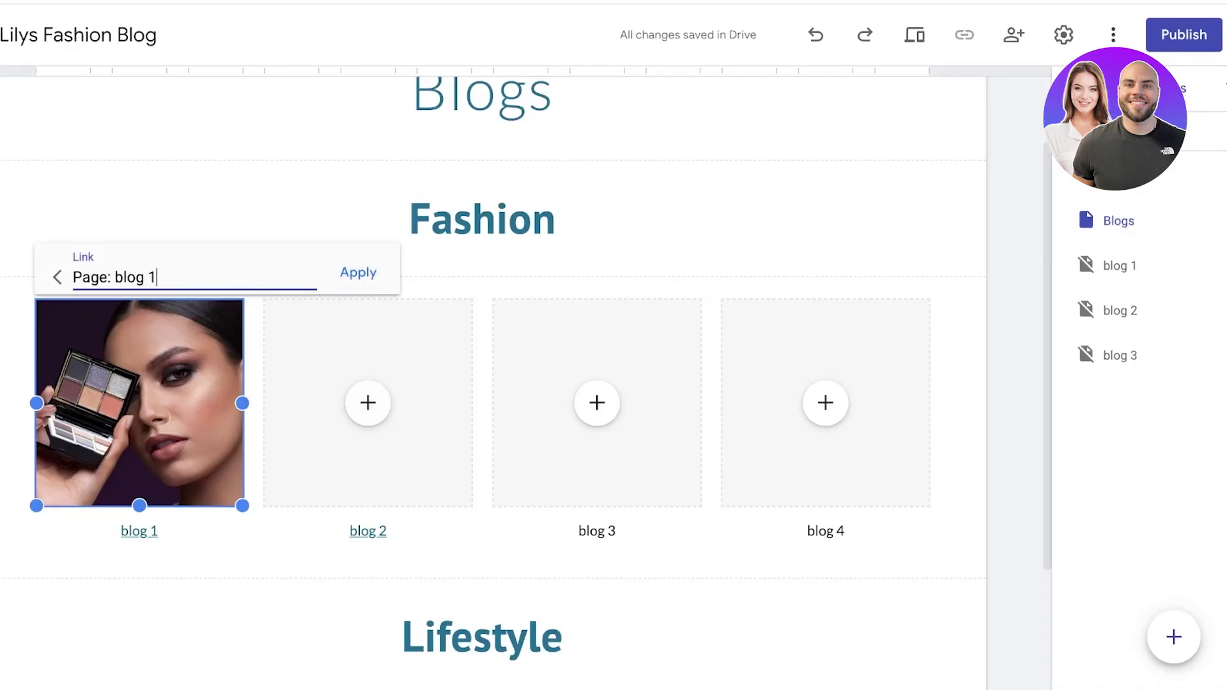
key(Return)
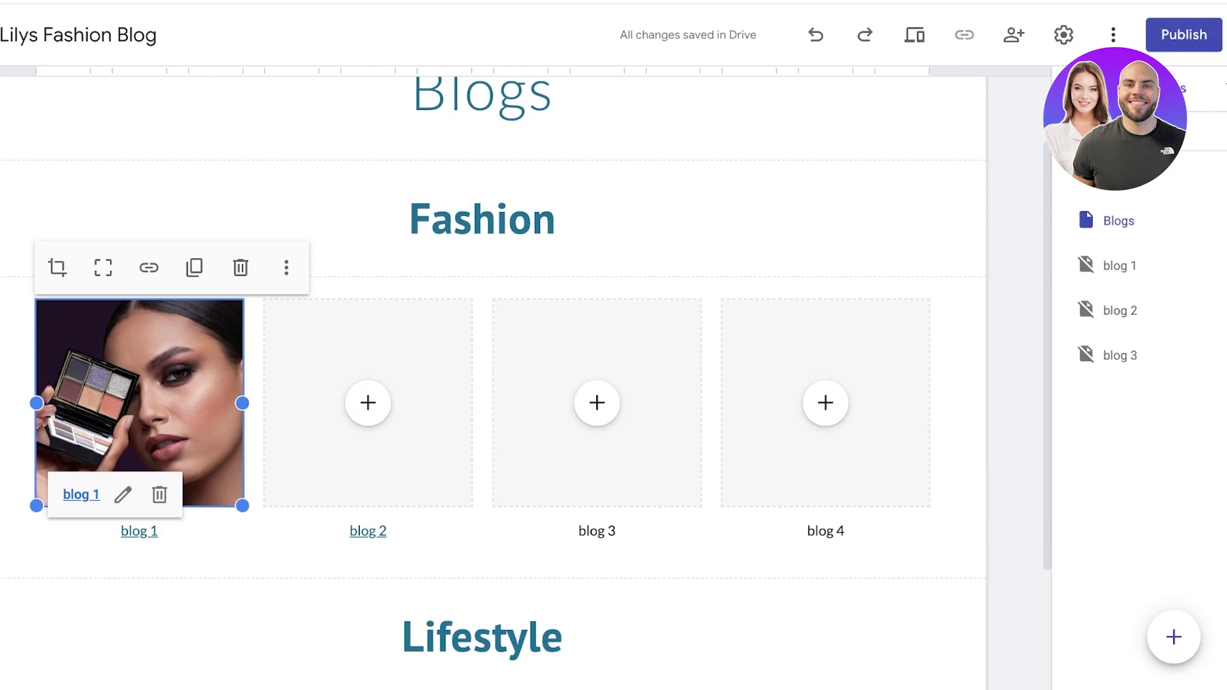
Step: Add a text box reading "Read More" beneath the "blog 1" caption, within the width of that column
click(1092, 88)
scroll(1116, 237, down, 4)
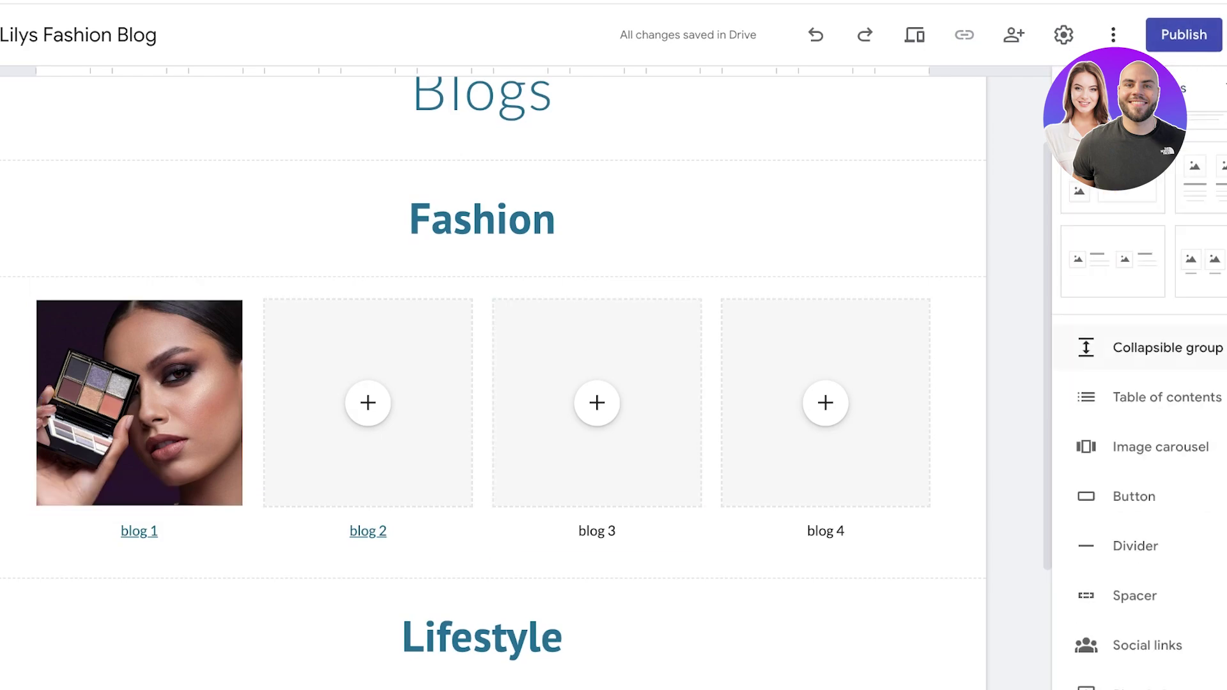
scroll(1126, 345, up, 4)
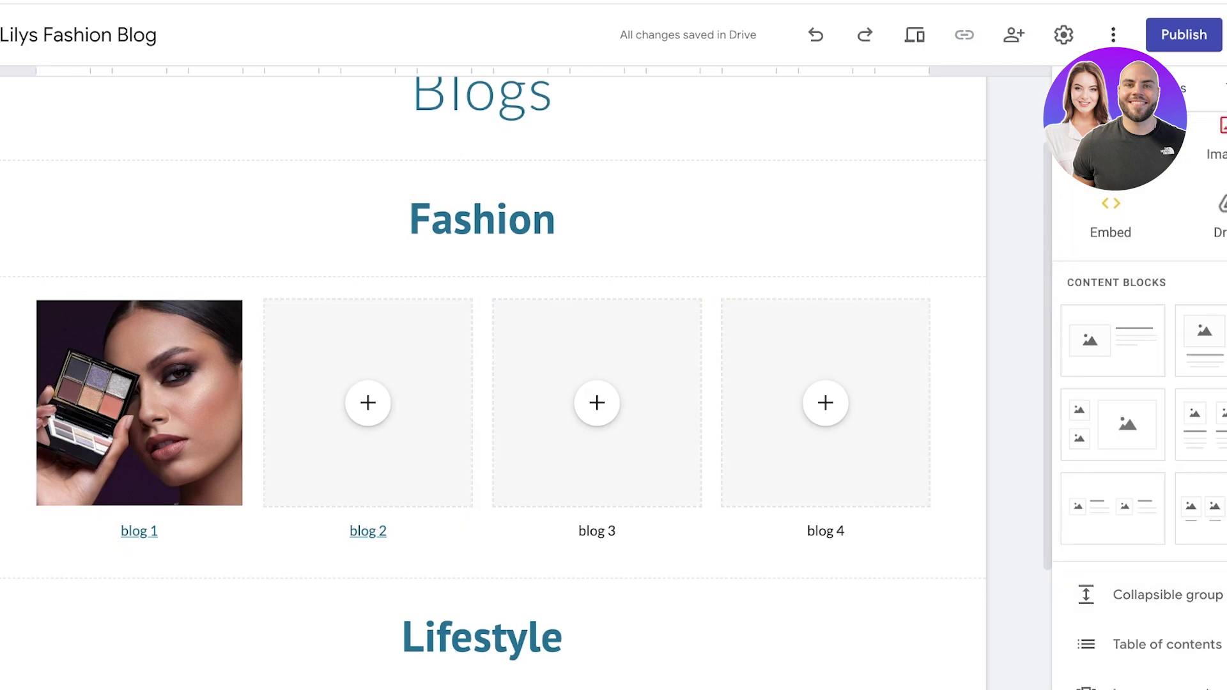
click(1111, 137)
scroll(486, 320, down, 2)
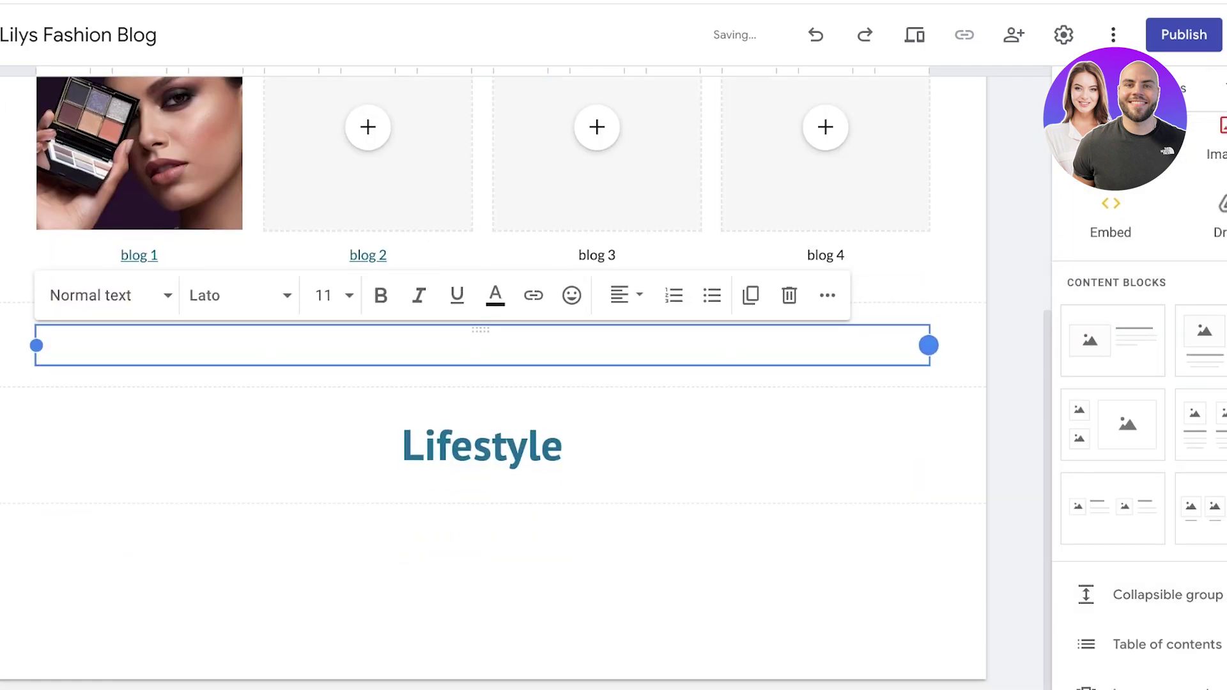
drag(929, 345, 137, 275)
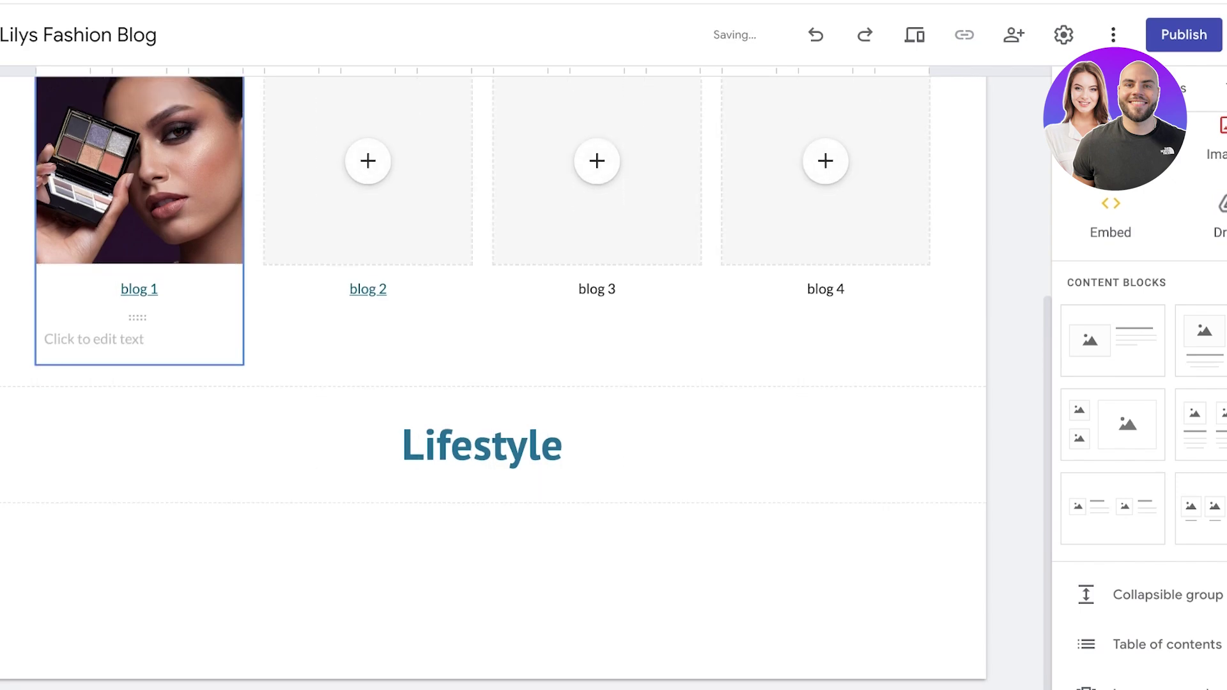
click(138, 338)
text(Read More)
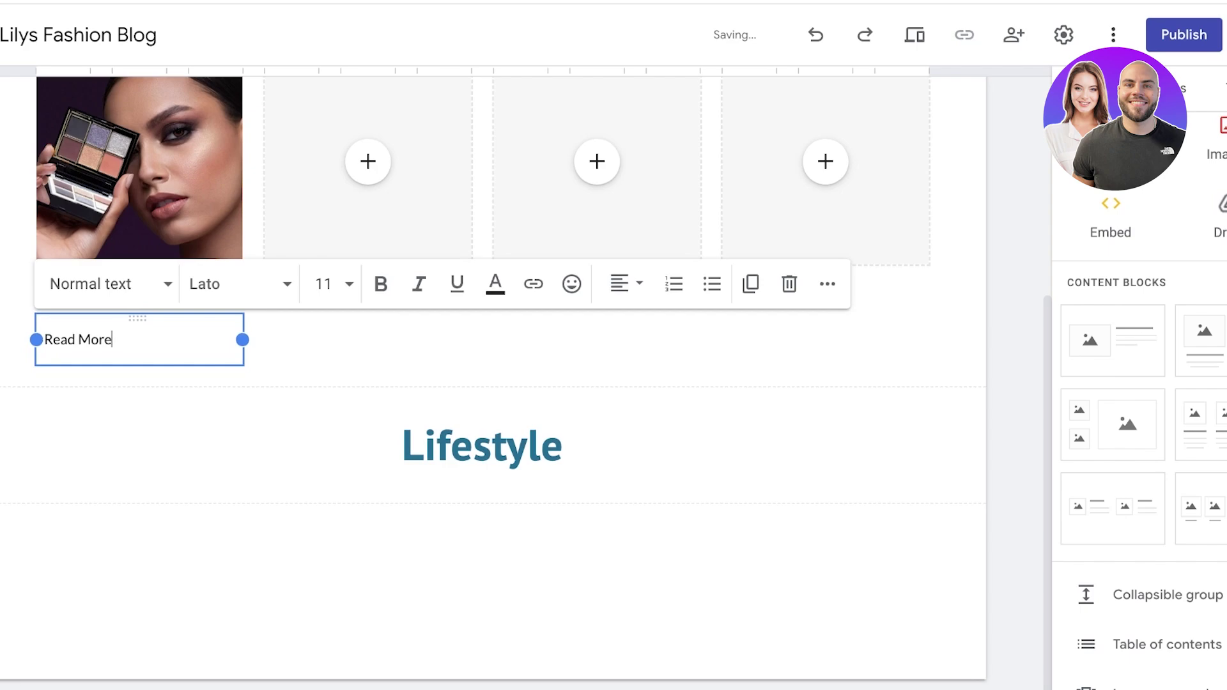
Step: Try to link the "Read More" text to the site's blog 1 page, and clear the text box
click(533, 284)
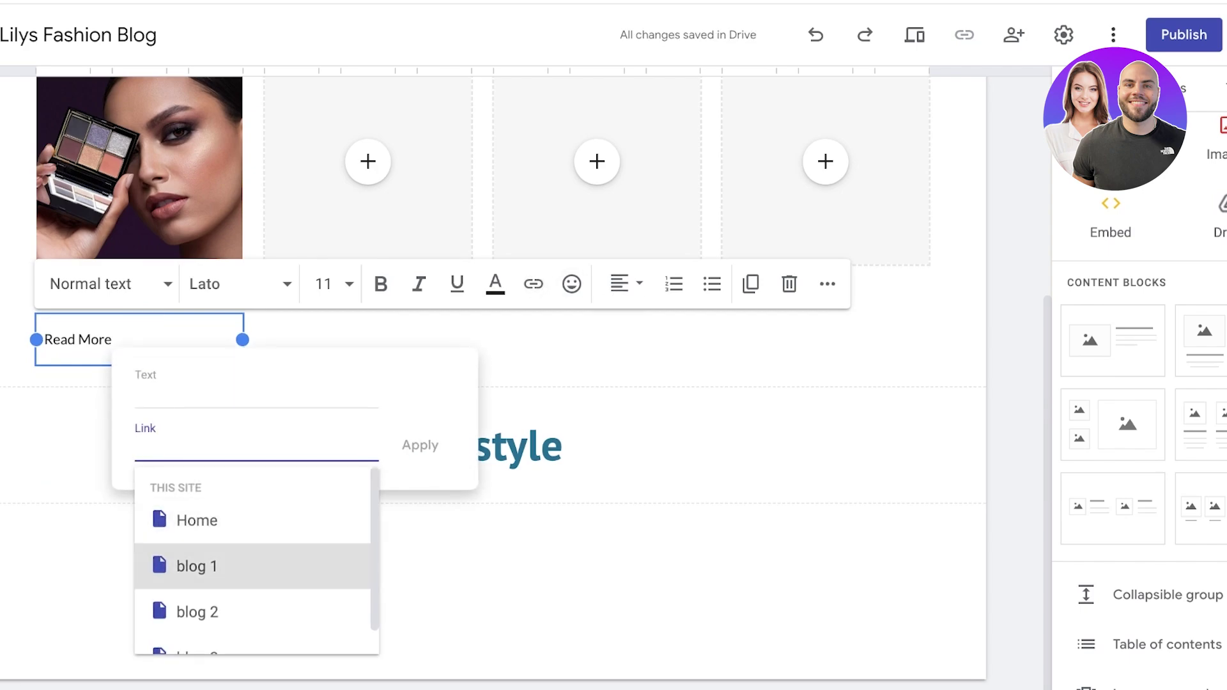
click(197, 566)
key(Return)
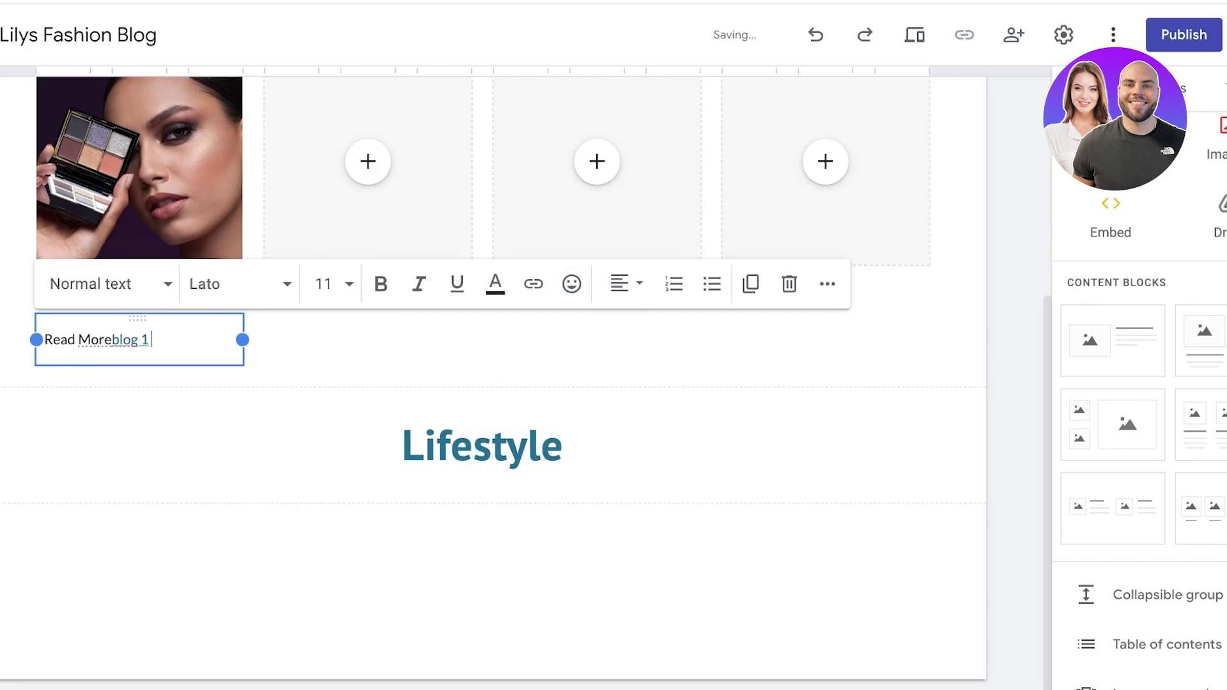
key(ctrl+a)
key(BackSpace)
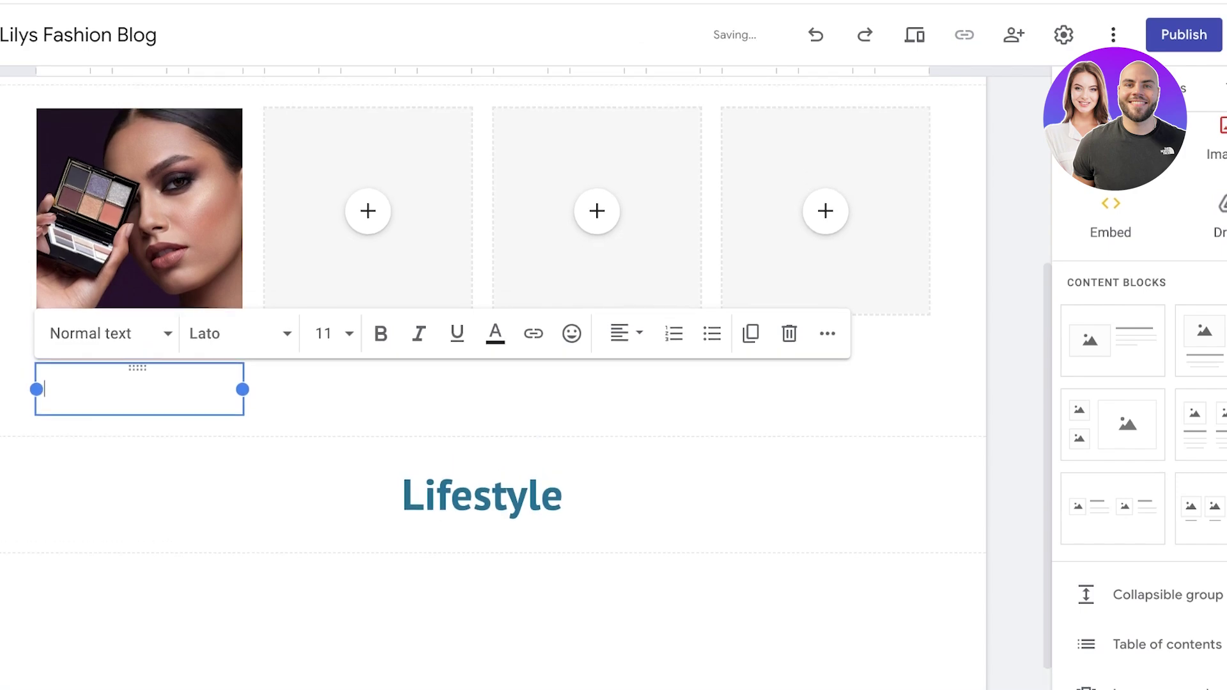
Step: Restore the "Read More" text beneath the "blog 1" caption and link it to the site's blog 1 page
key(ctrl+shift+Left)
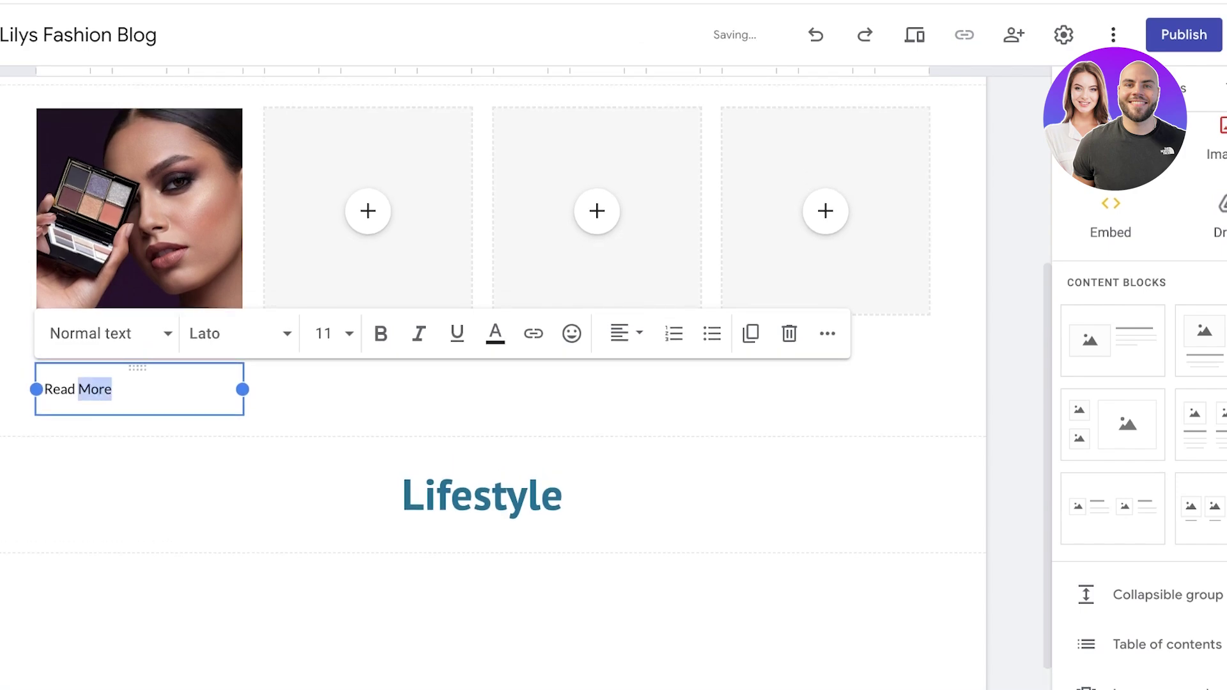
click(533, 334)
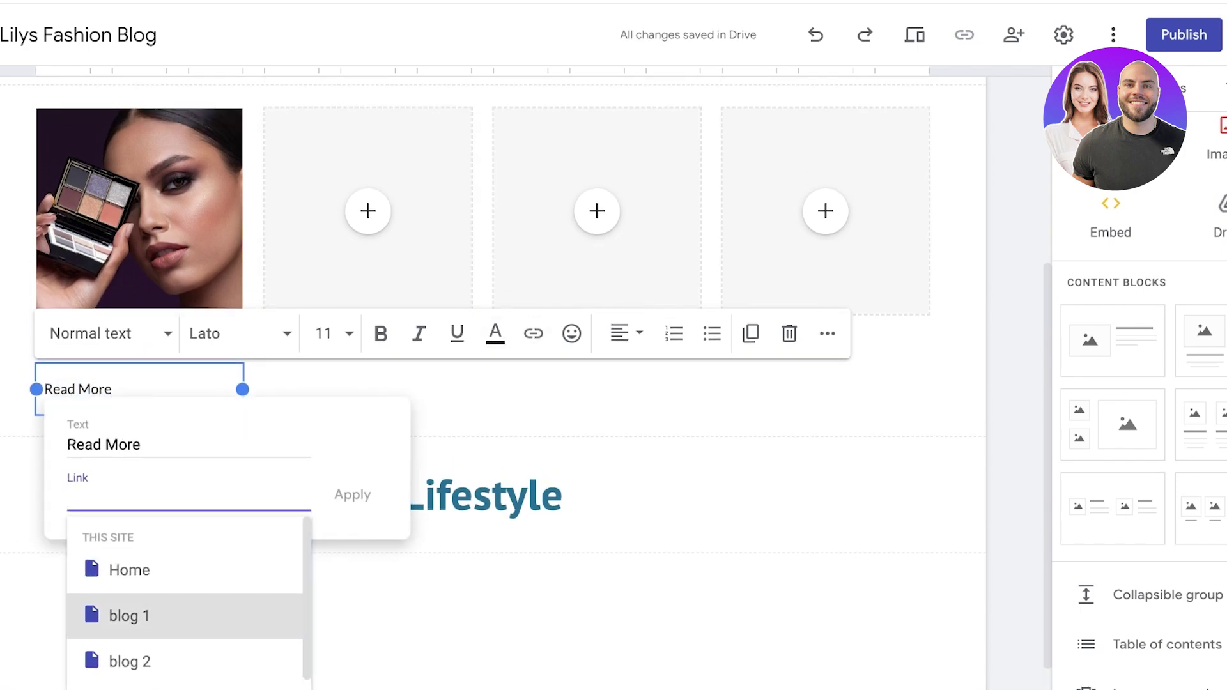
click(130, 616)
click(353, 495)
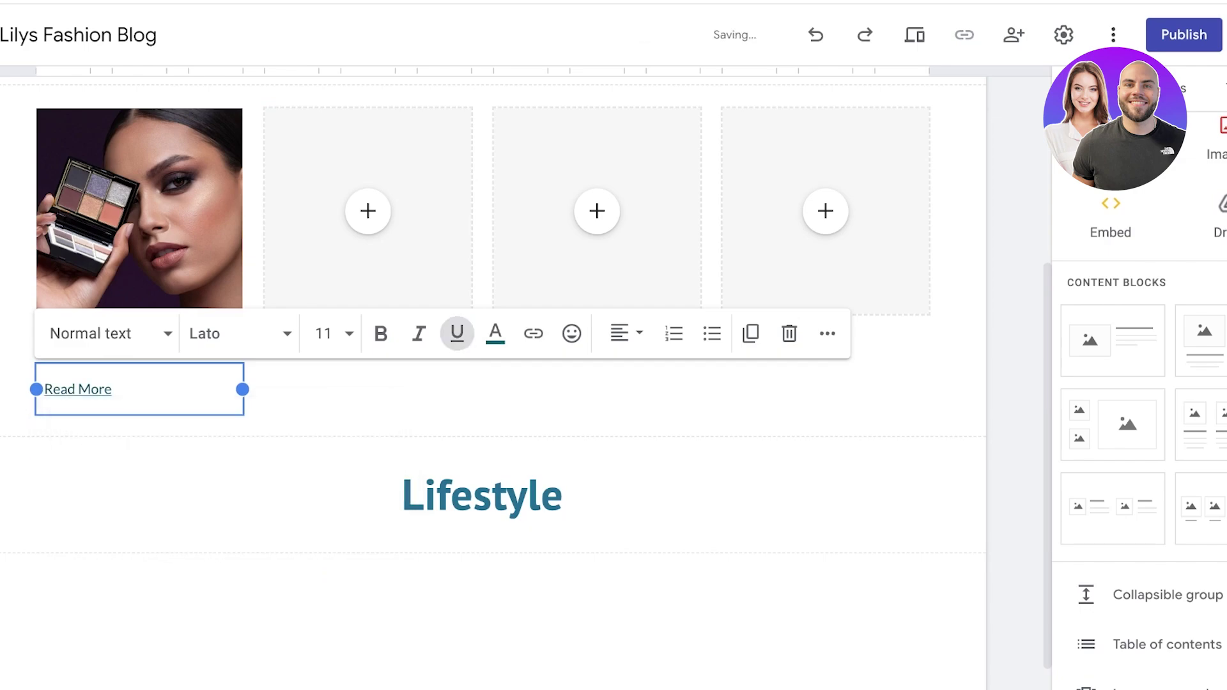
Step: Center-align the "Read More" link beneath the "blog 1" caption
click(358, 399)
click(68, 389)
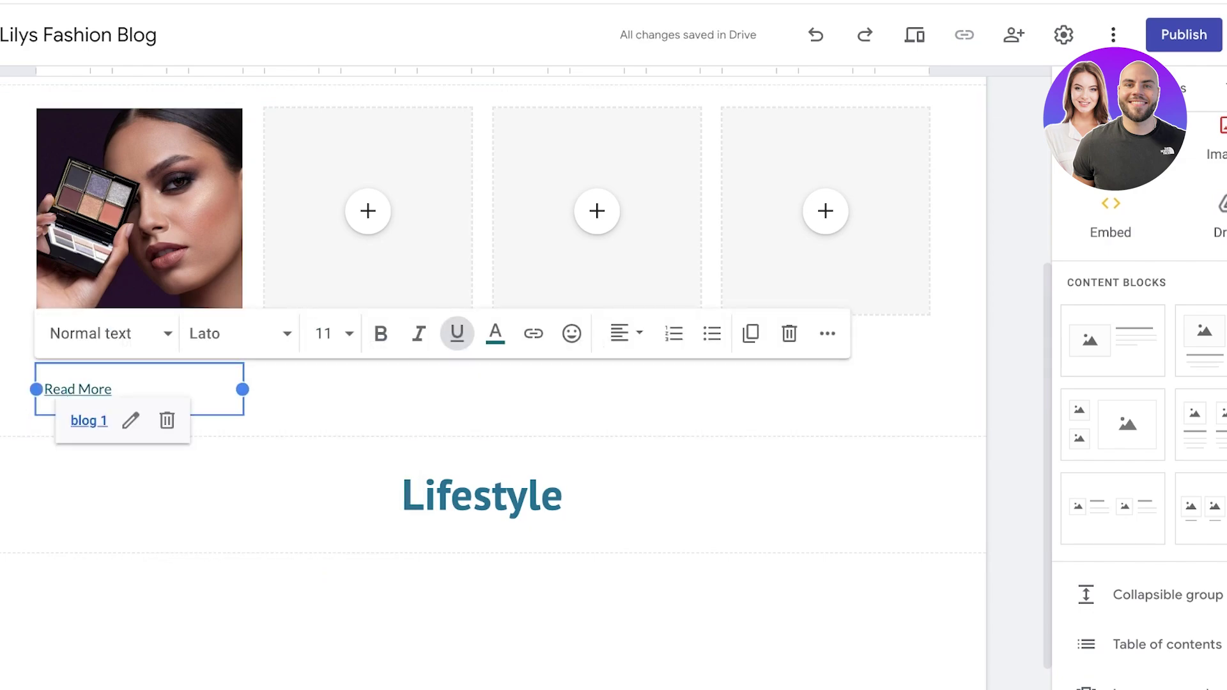
click(623, 333)
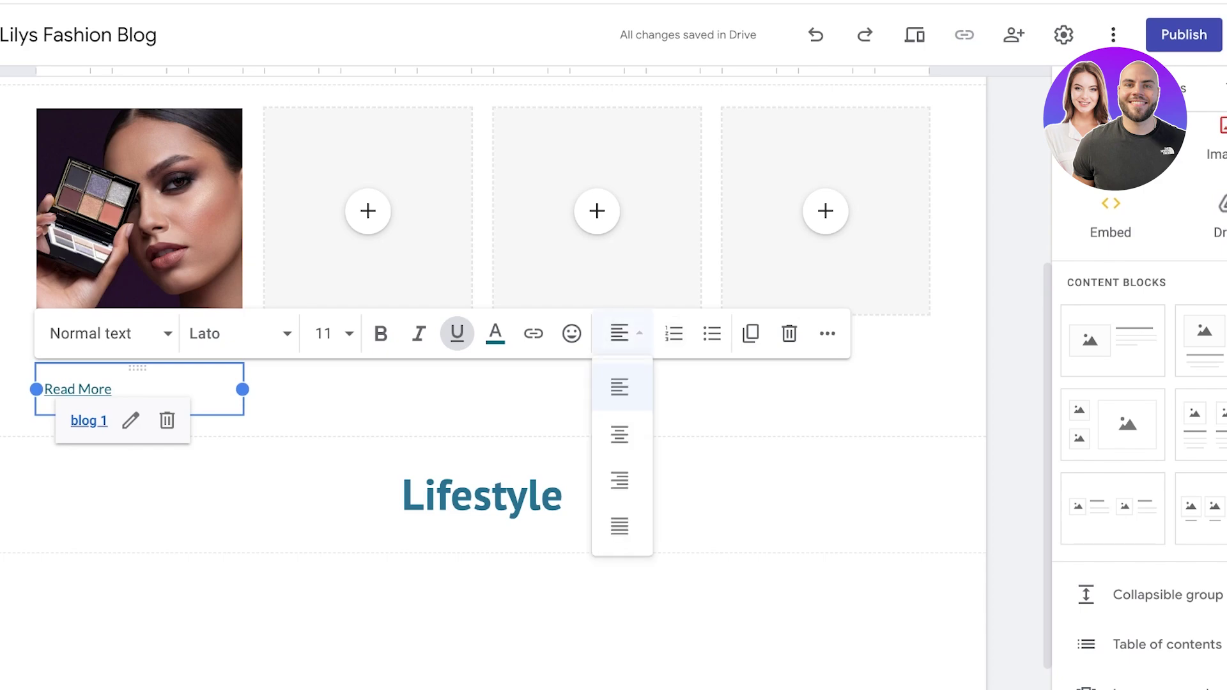
click(619, 434)
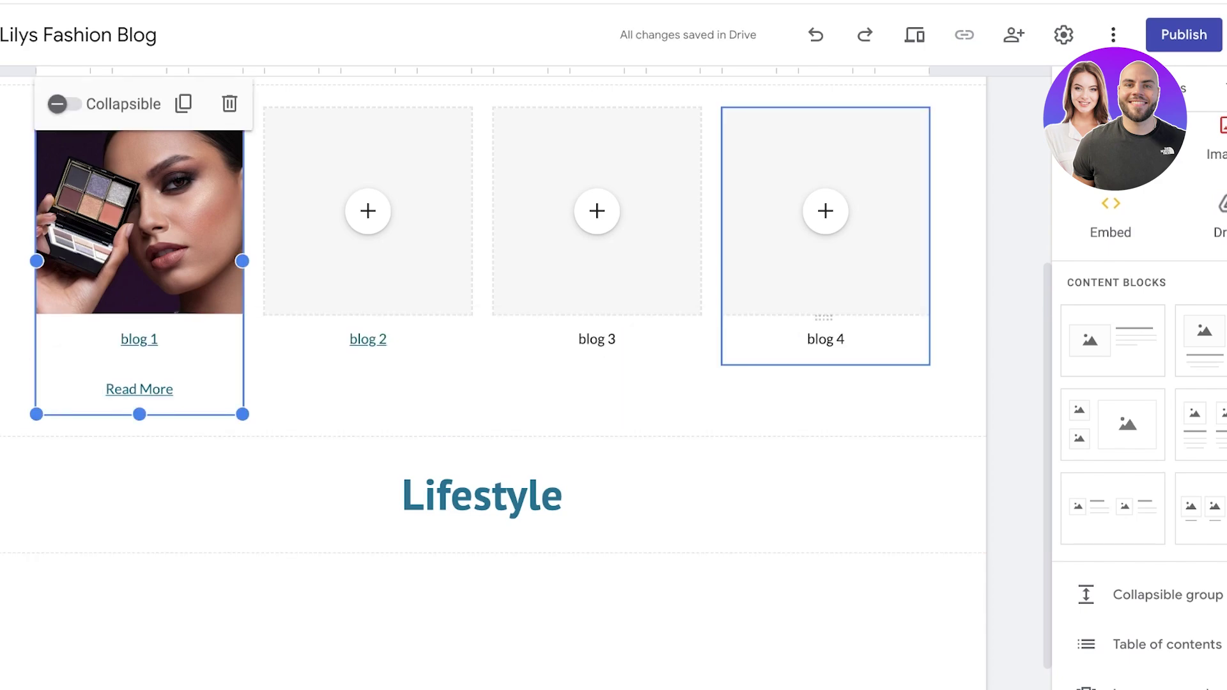
Step: Publish the site to the web address lilys-fashion-blog
scroll(369, 256, up, 5)
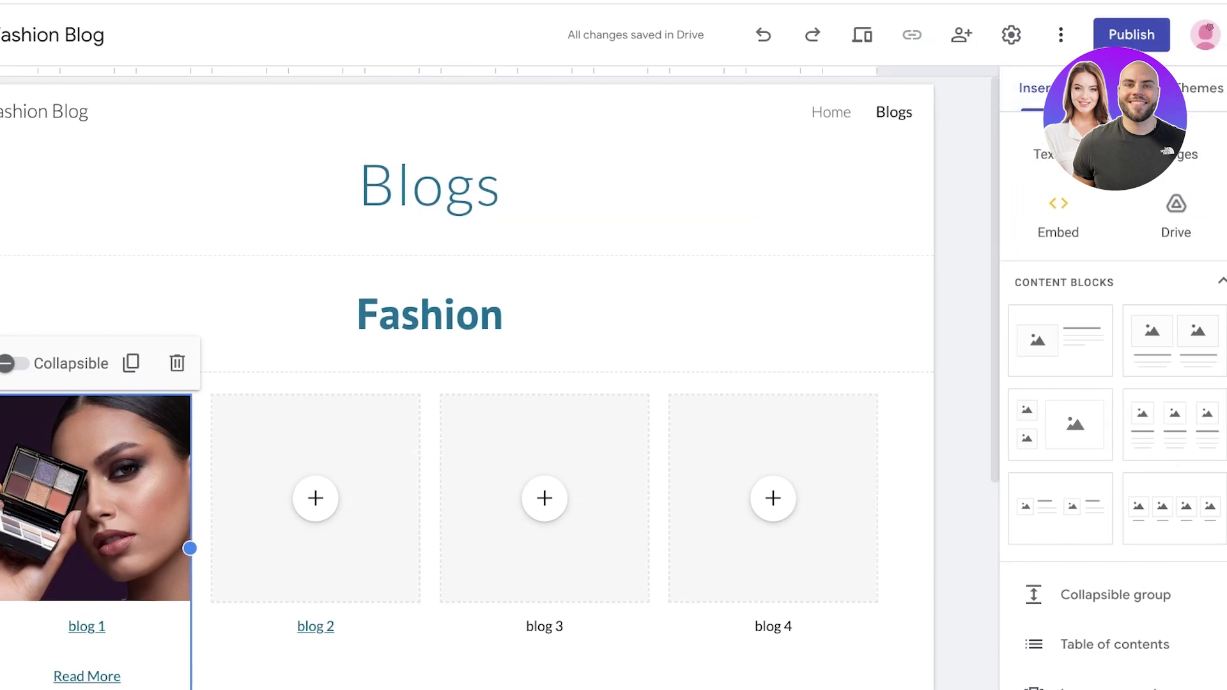
click(1138, 34)
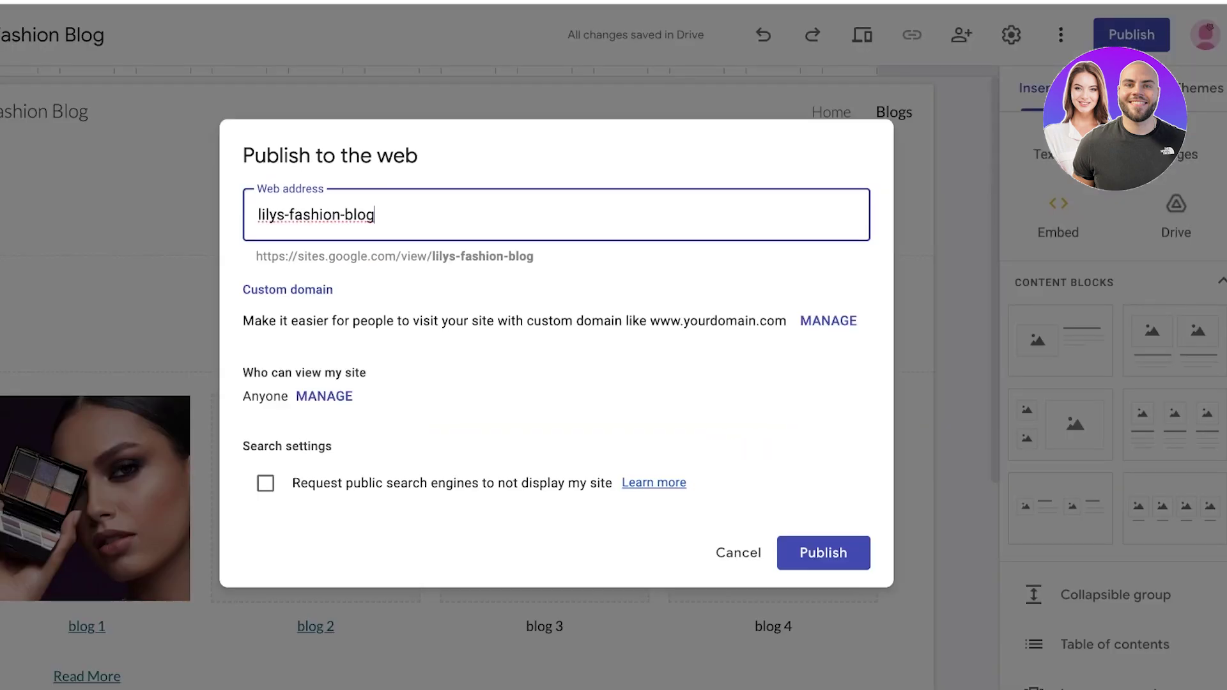
key(Return)
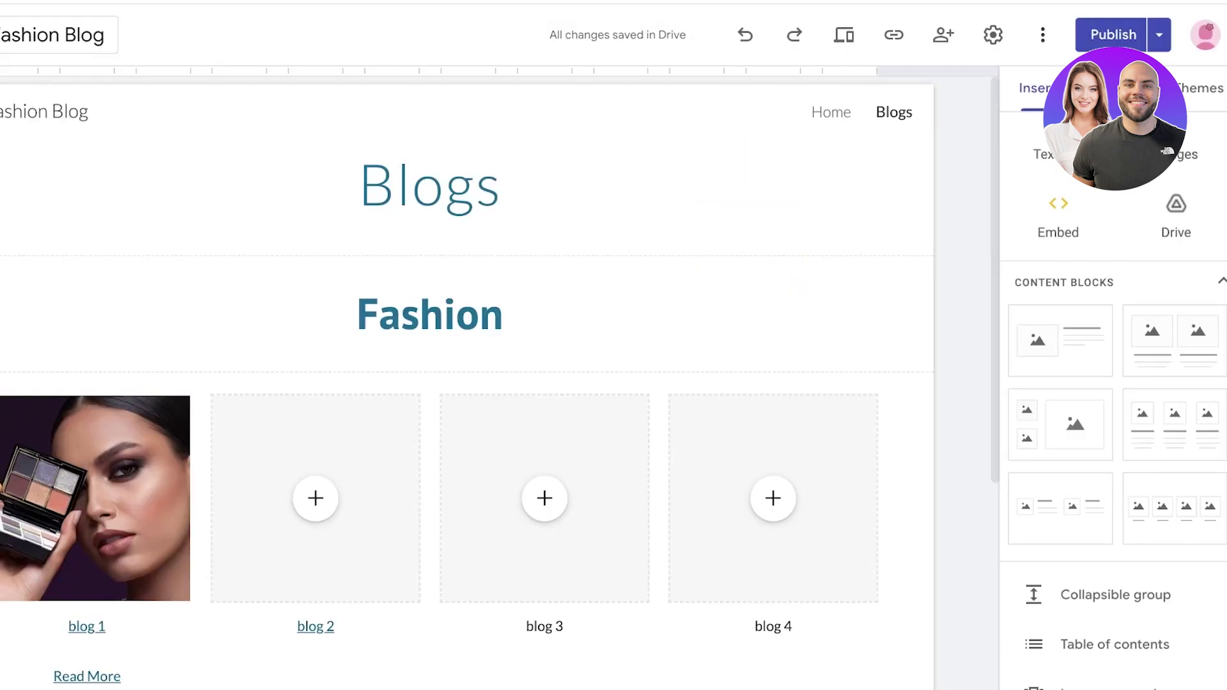
Step: Open the site's Home page in the editor and check for changes to publish
click(1114, 89)
click(1080, 175)
click(1114, 34)
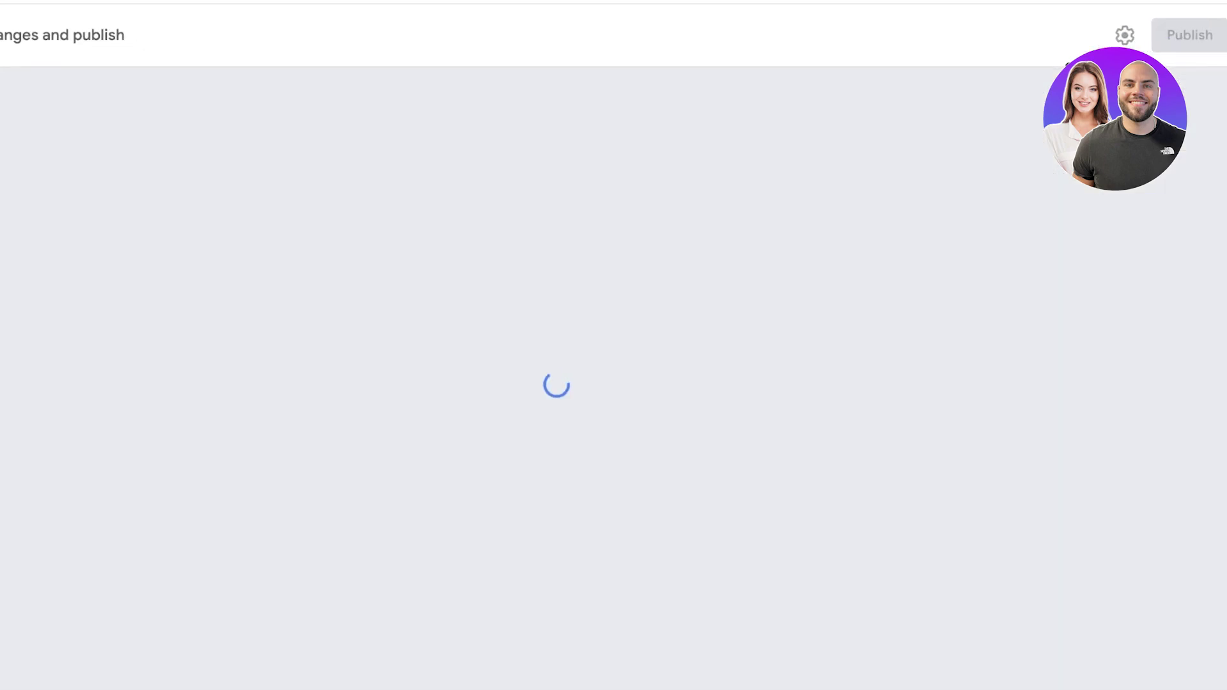
click(557, 392)
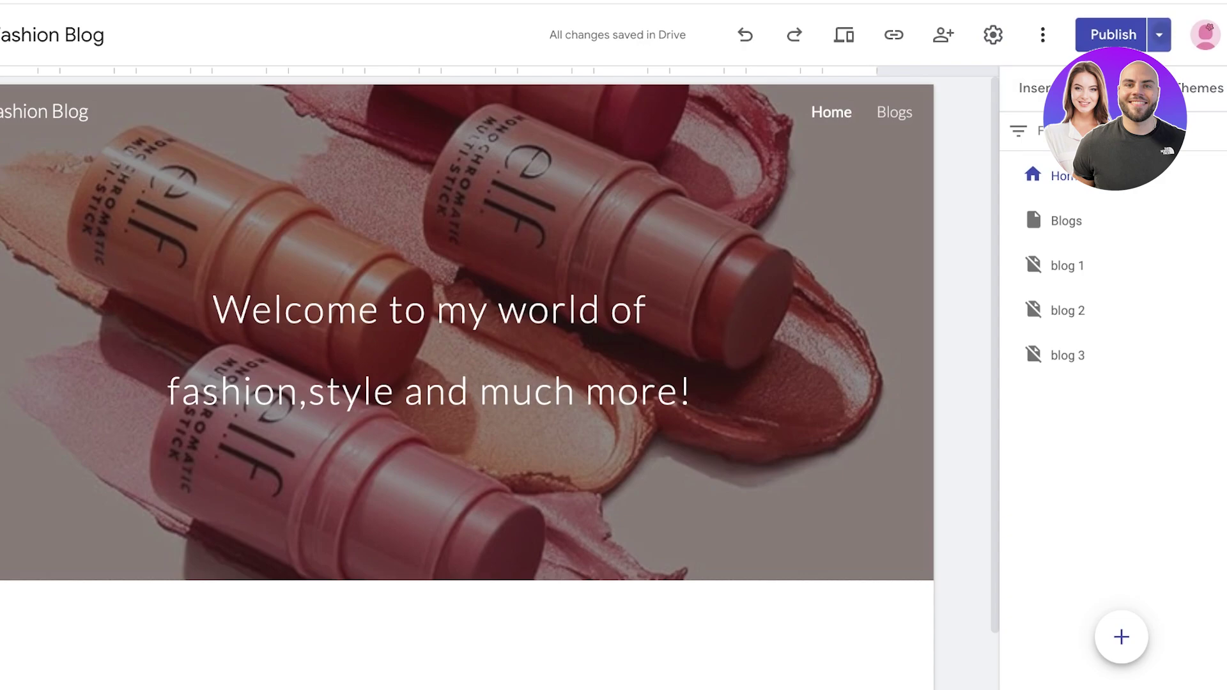
Step: Open the published site and look over the Fashion and Lifestyle sections of its Blogs page
click(1159, 35)
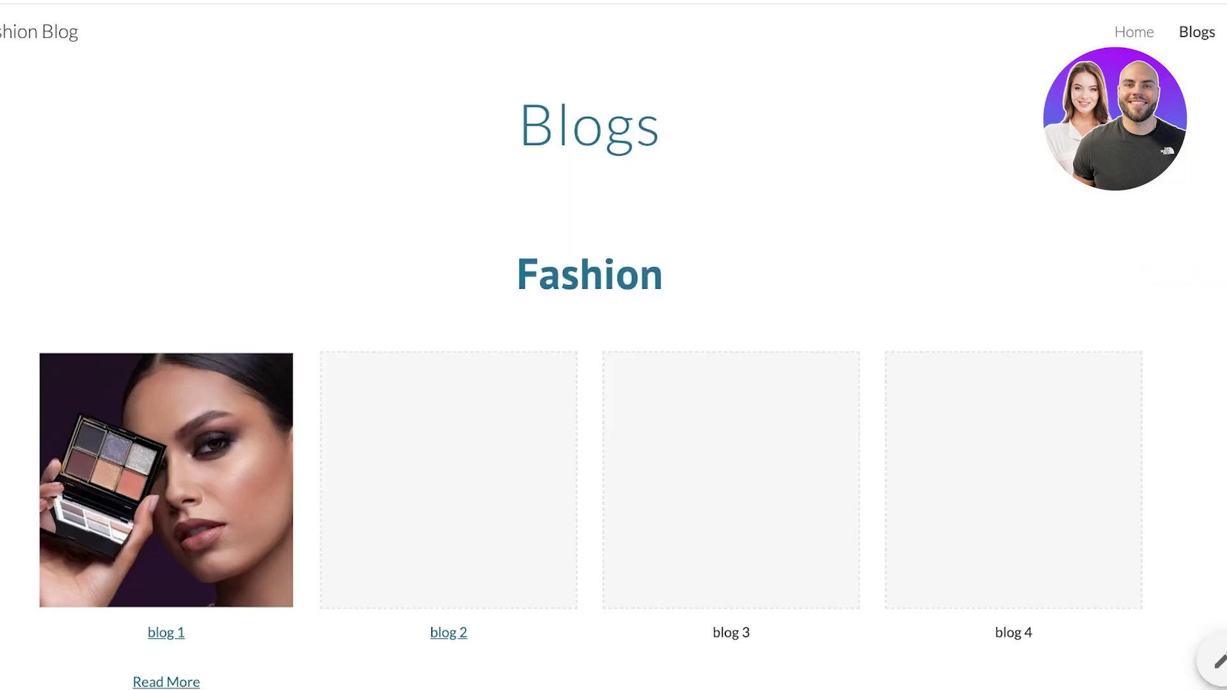
scroll(613, 383, down, 2)
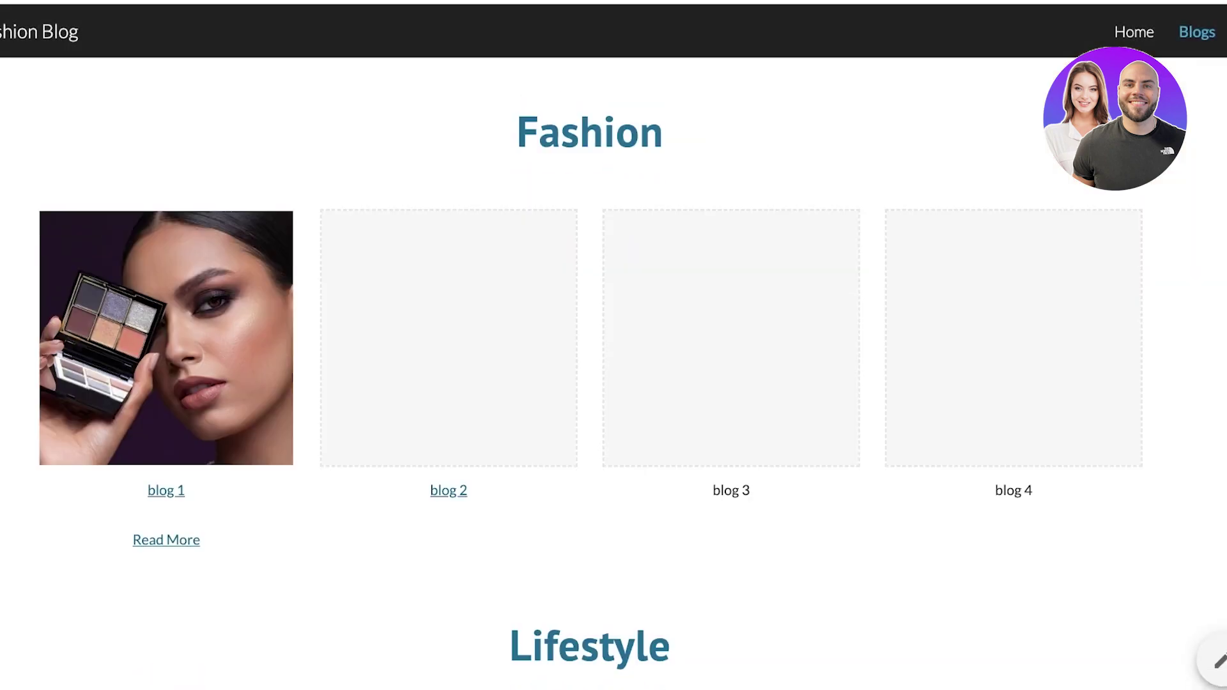